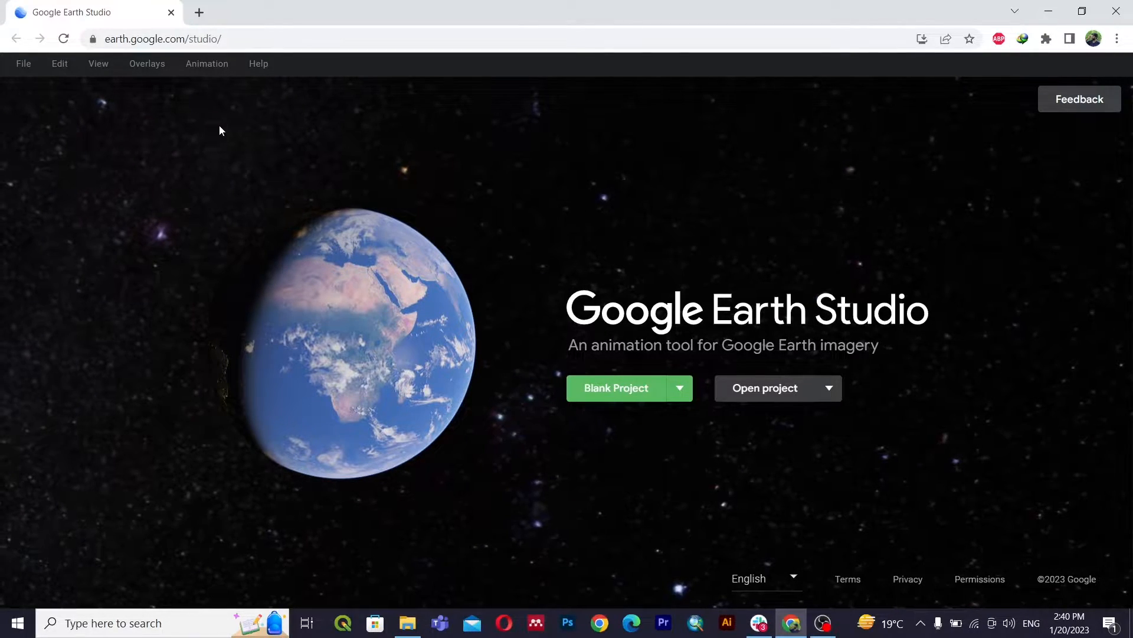
Step: Open google.com in a new browser tab
click(199, 13)
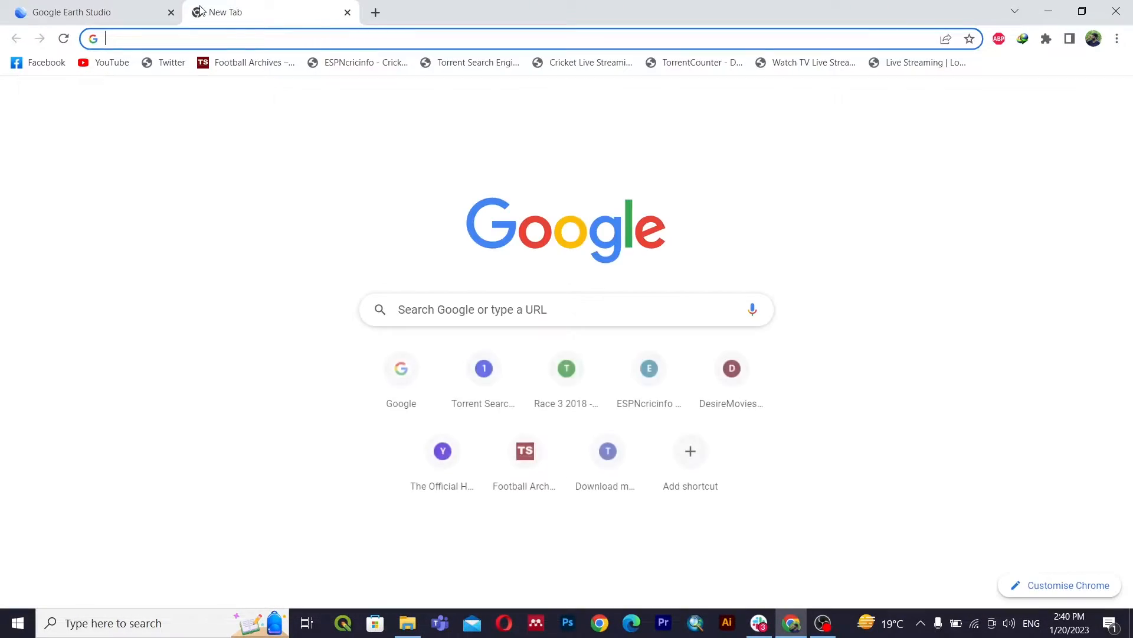
text(goog)
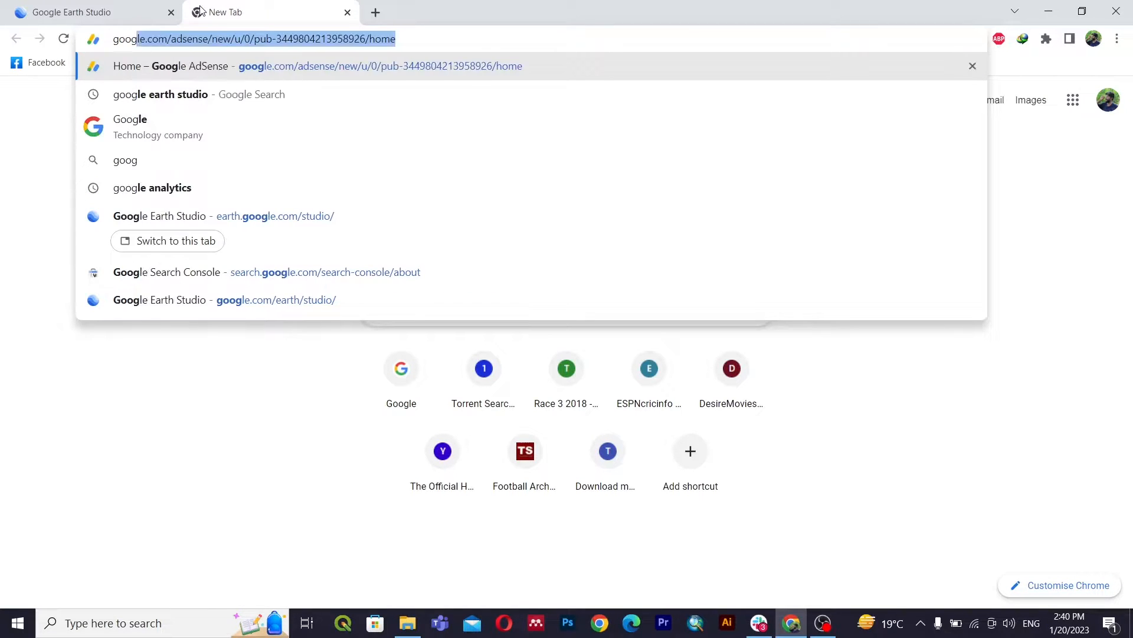
text(le.com)
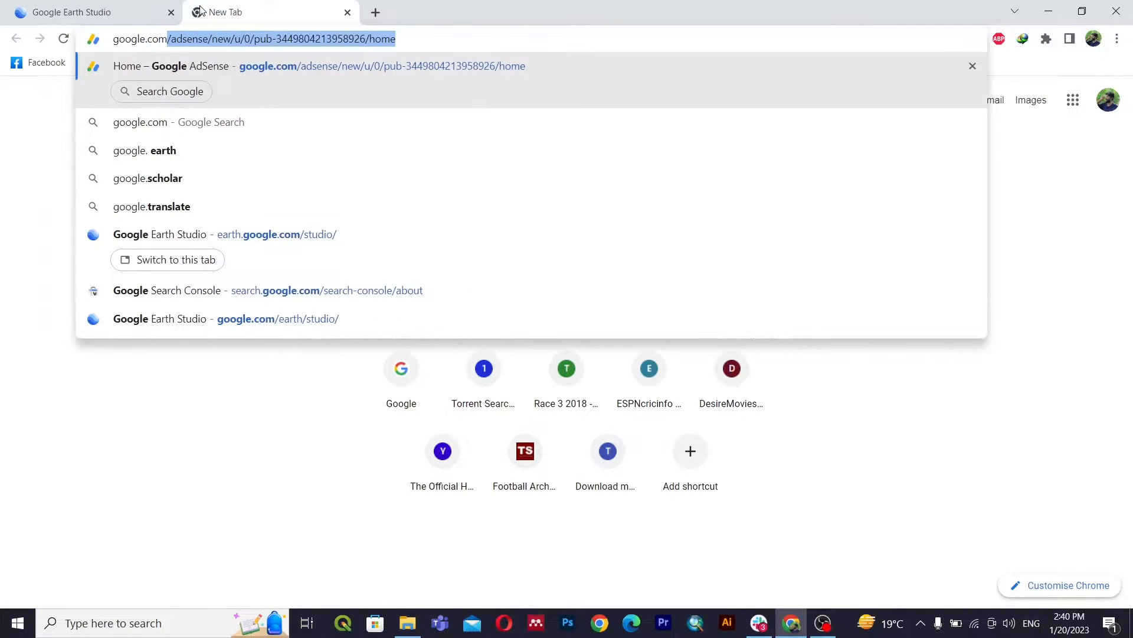
key(Delete)
key(Return)
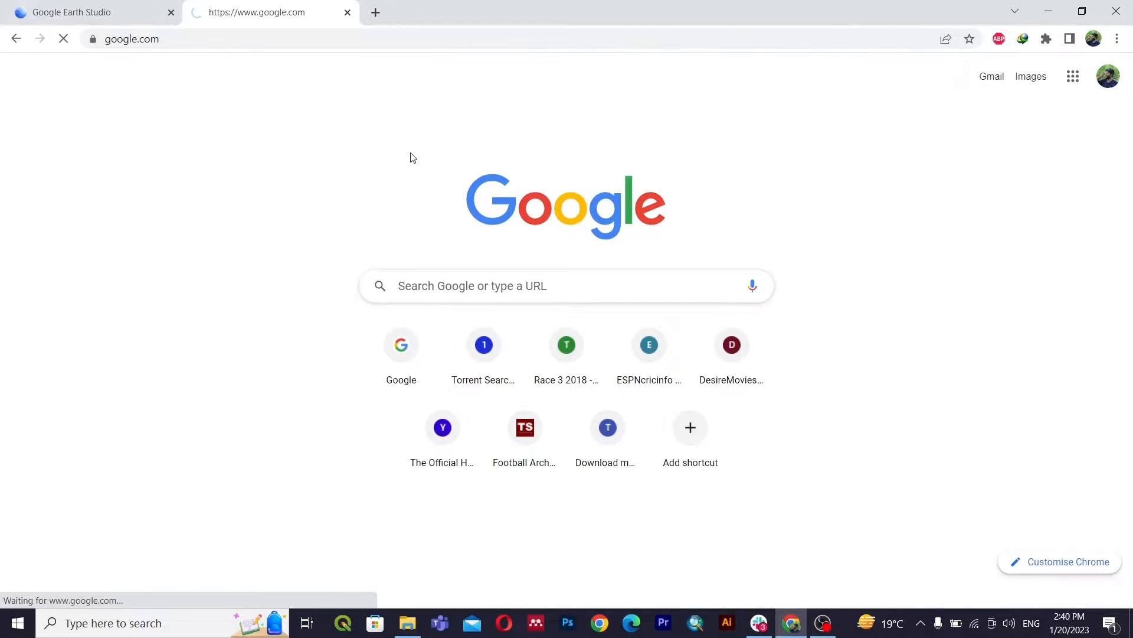
Step: Search Google for "google earth studio" and open the Google Earth Studio website
text(google)
key(Down)
key(Return)
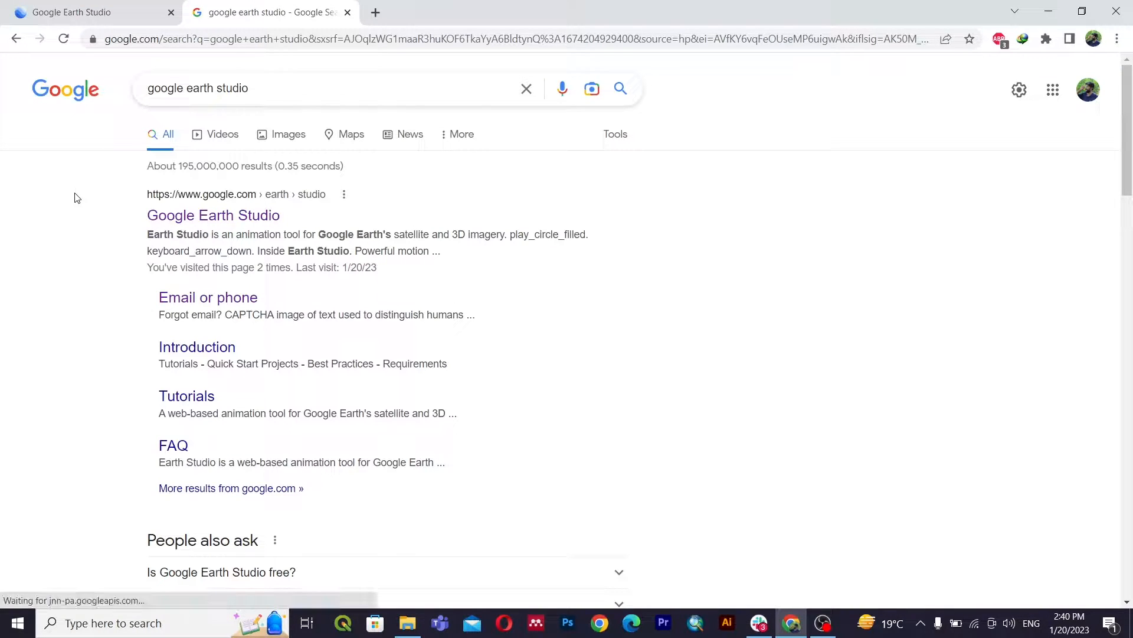
click(204, 217)
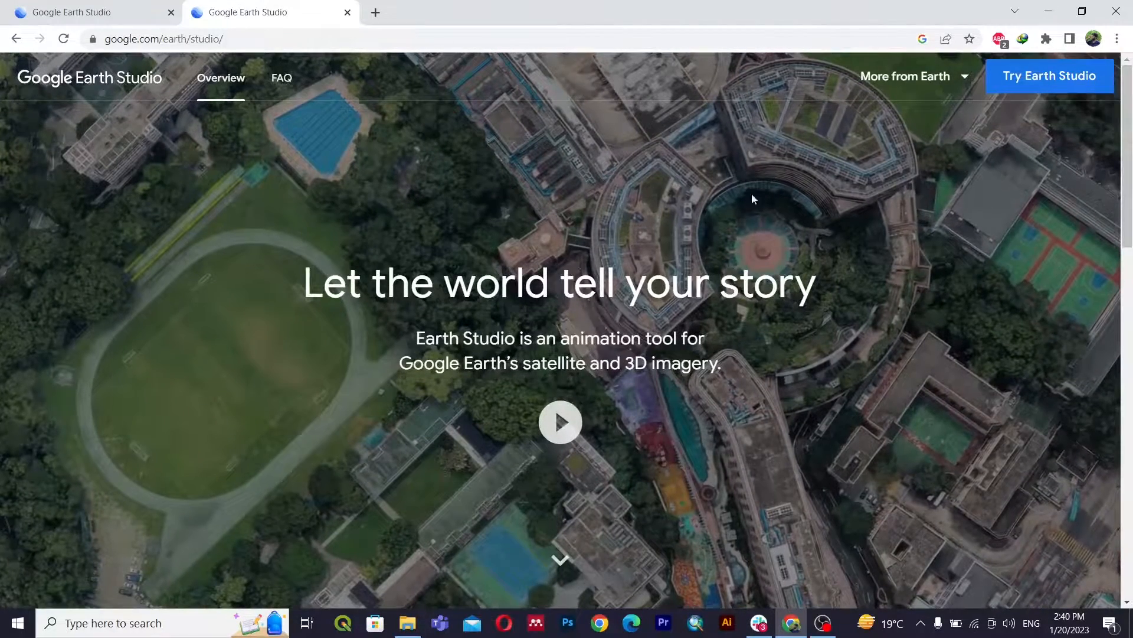
Step: Open the Earth Studio web application through the sign-up option near the end of the overview page
scroll(297, 307, down, 3)
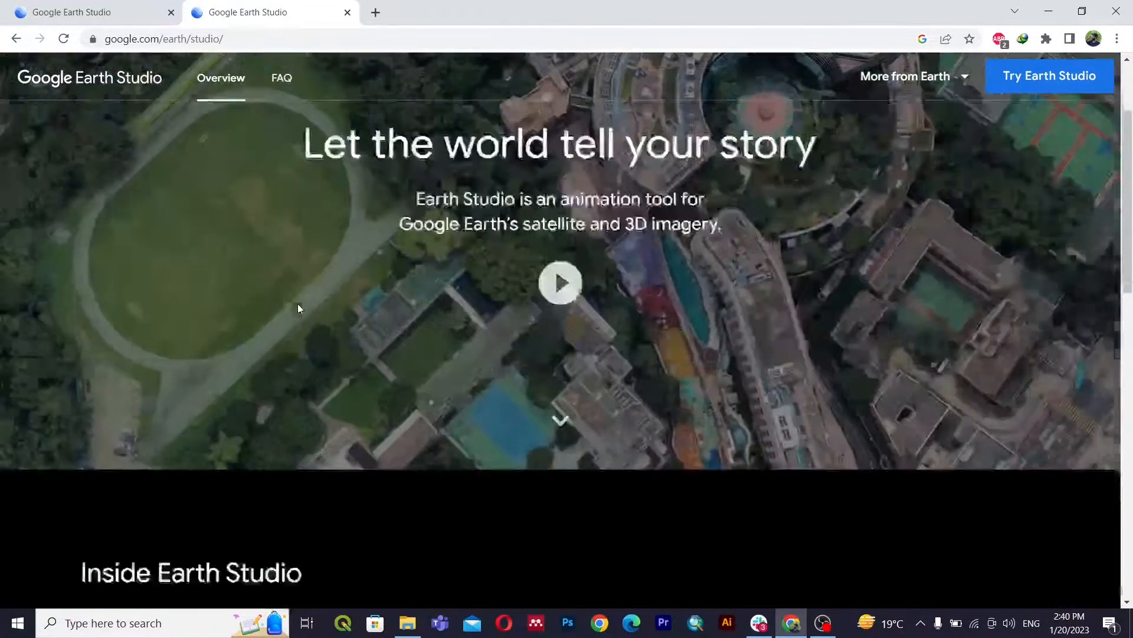
scroll(305, 281, down, 10)
scroll(309, 287, up, 3)
scroll(309, 287, down, 3)
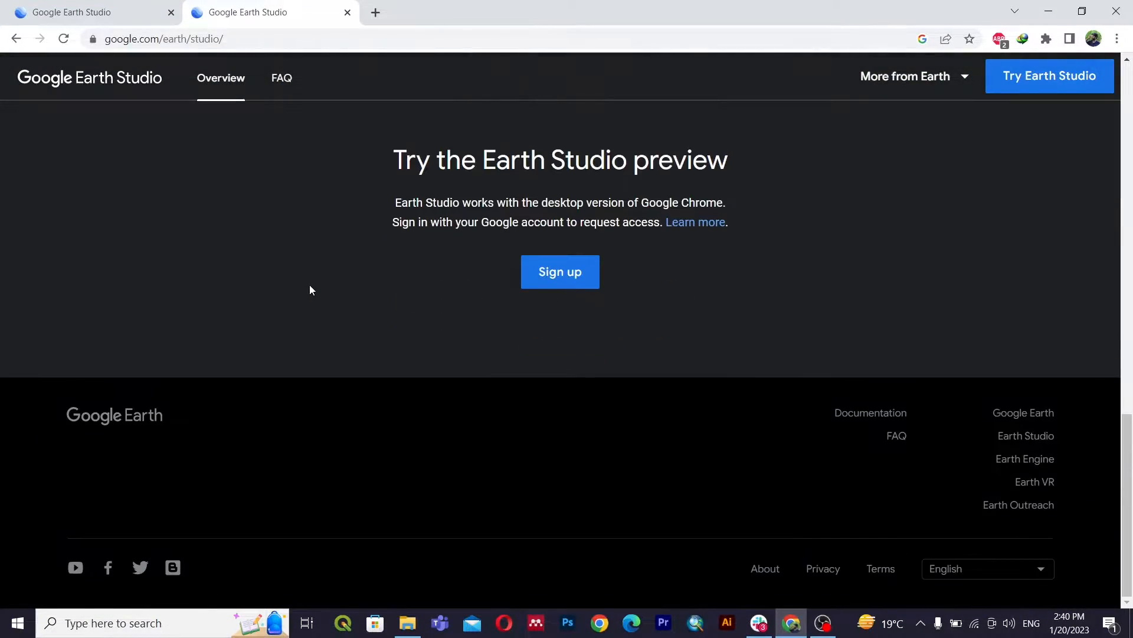
scroll(282, 293, up, 1)
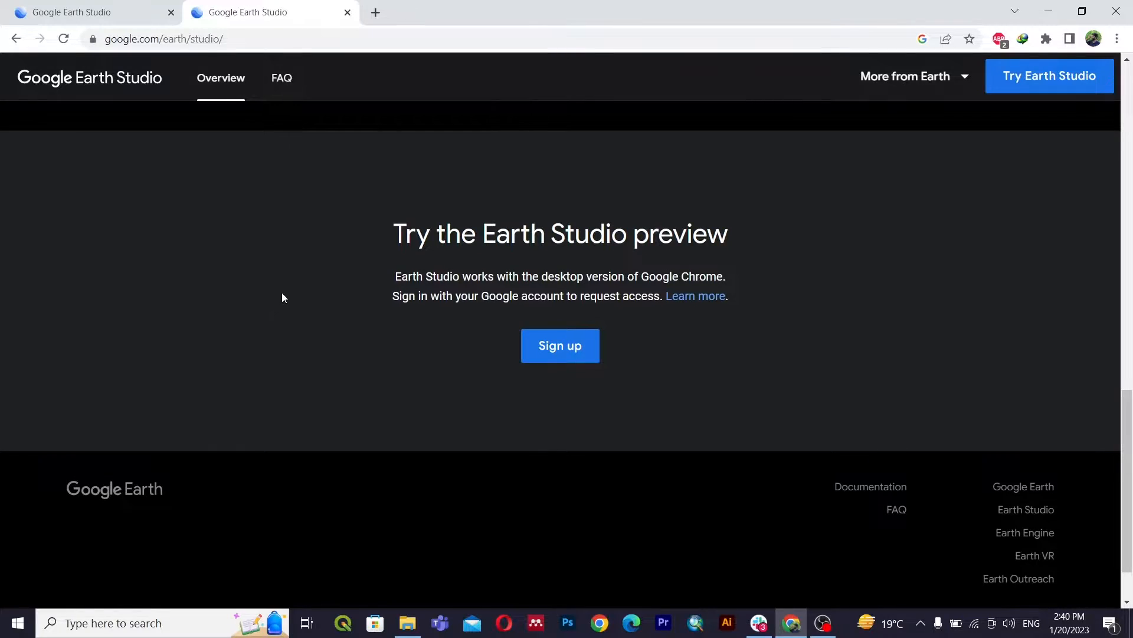
scroll(282, 292, down, 1)
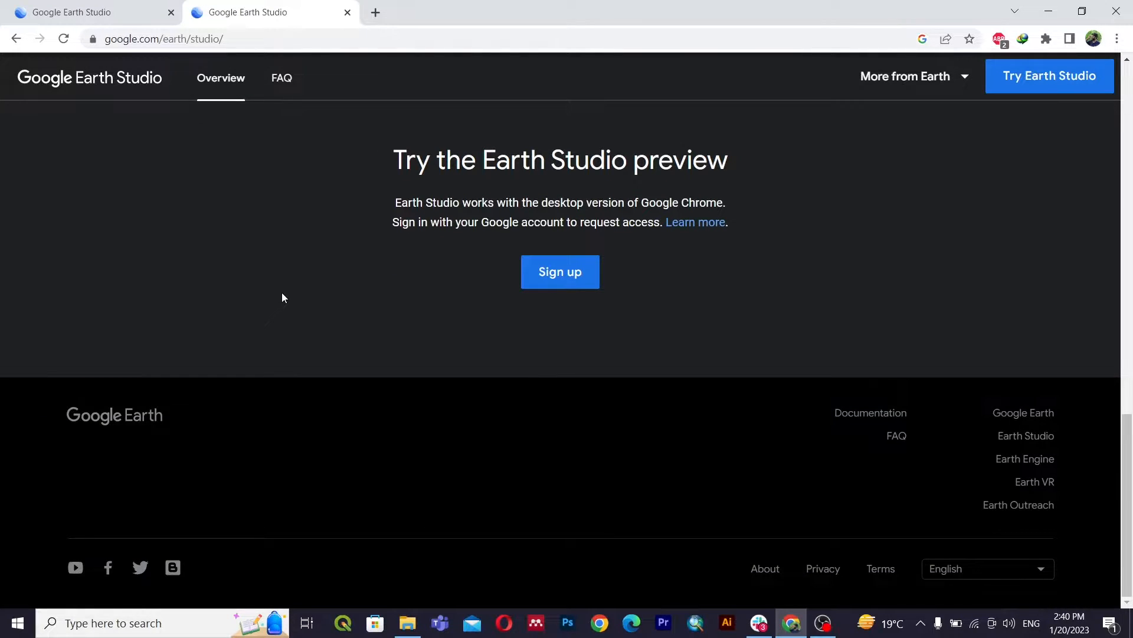
click(553, 279)
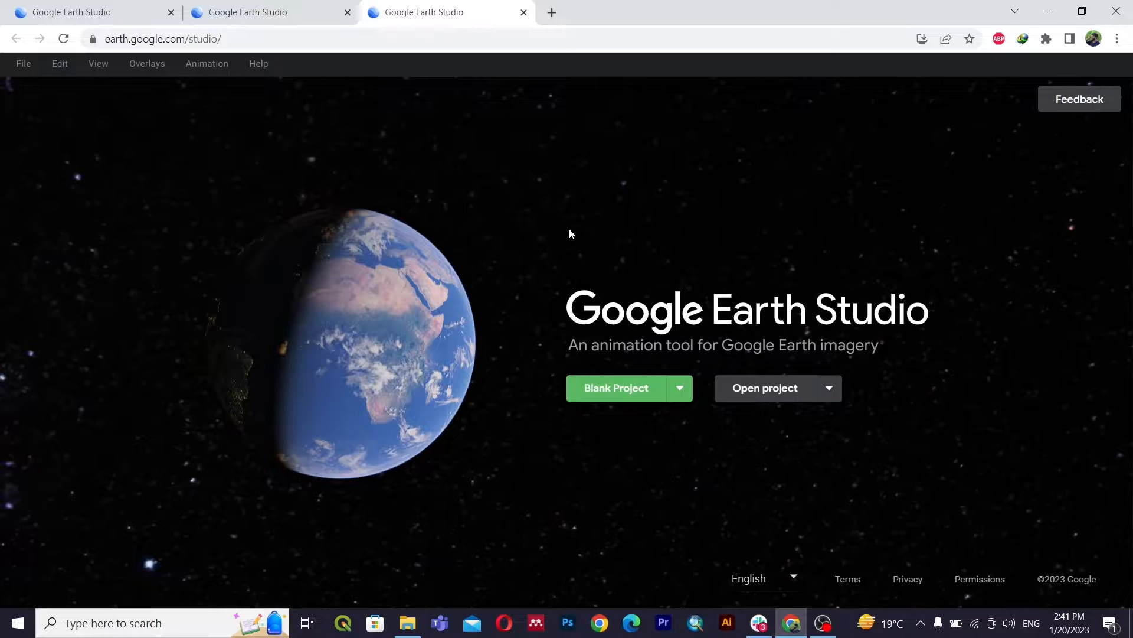
Step: Begin a blank project named "video tutorial", keeping Earth as its world
click(679, 394)
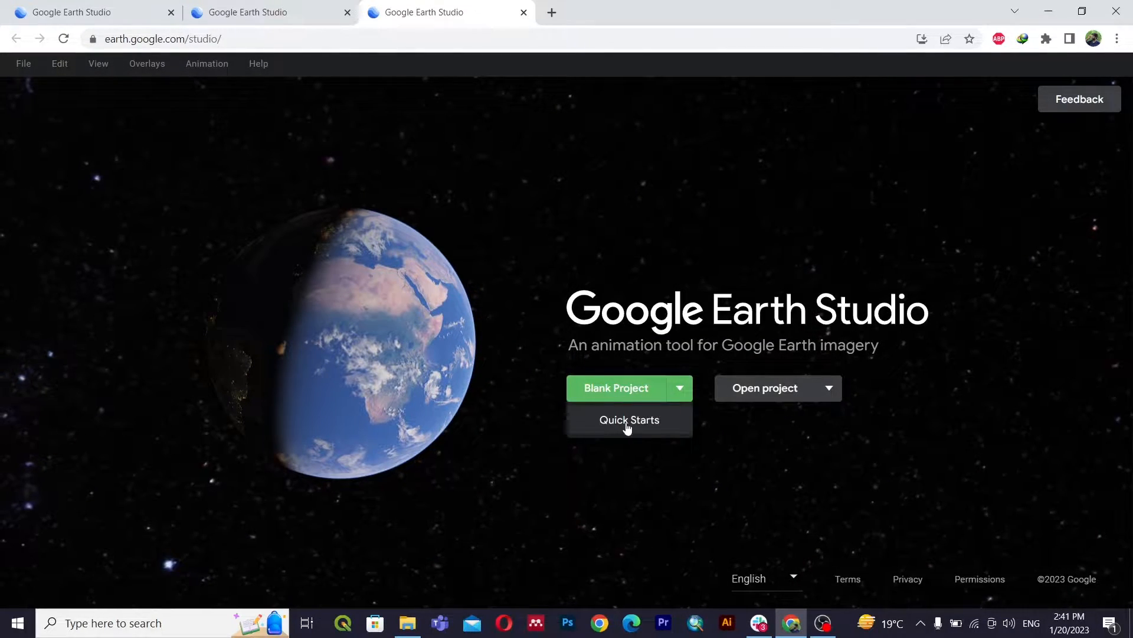
click(682, 393)
click(609, 390)
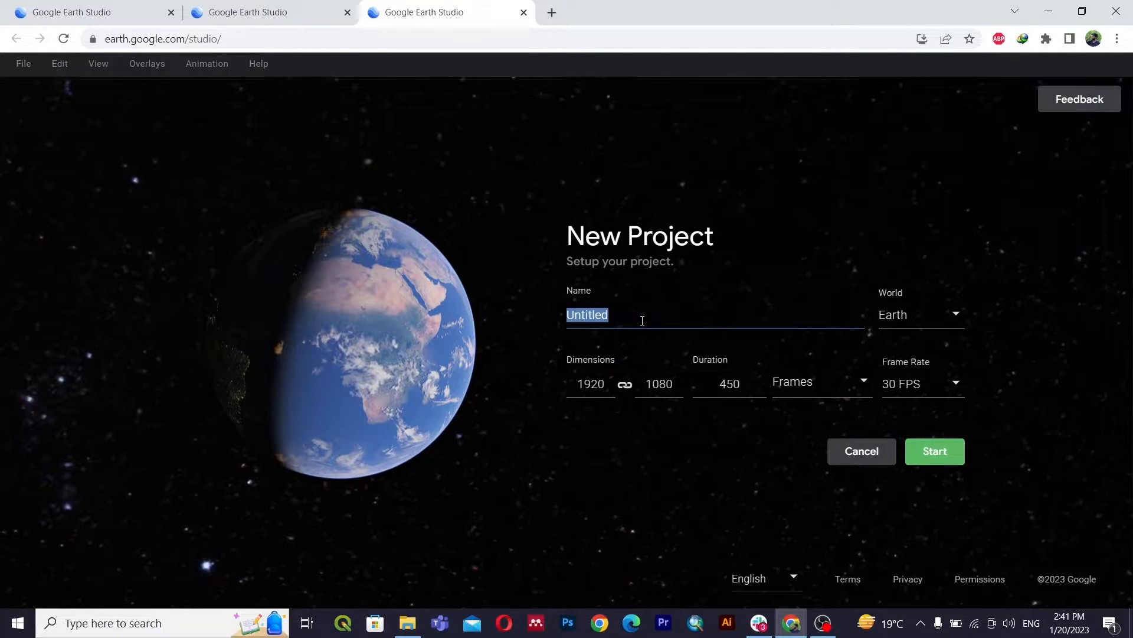
text(video tutorial)
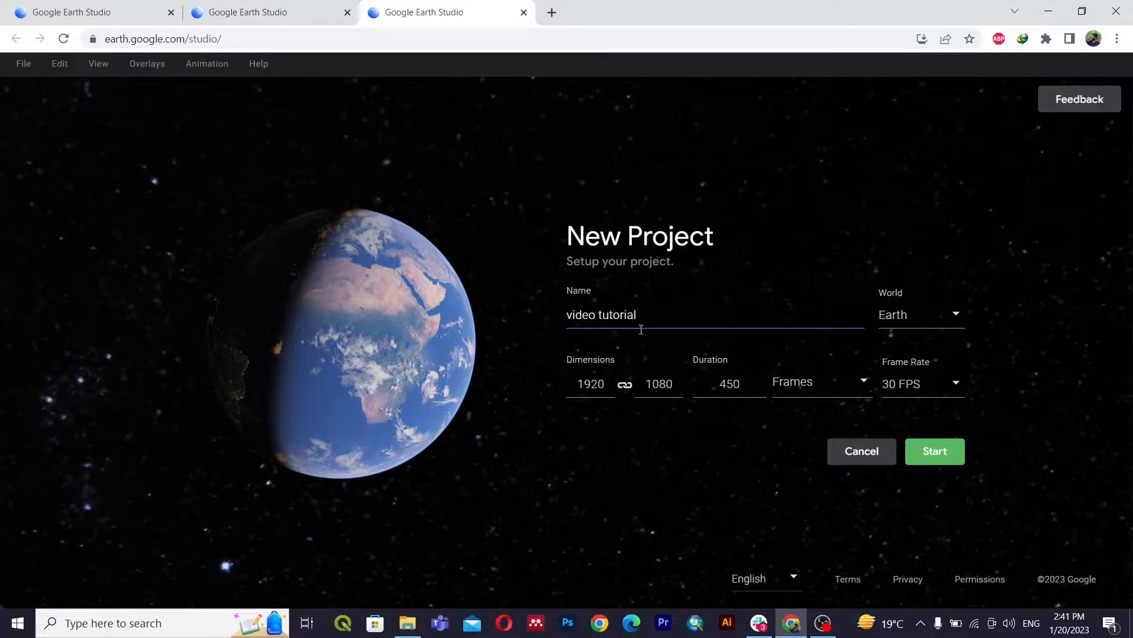
click(925, 321)
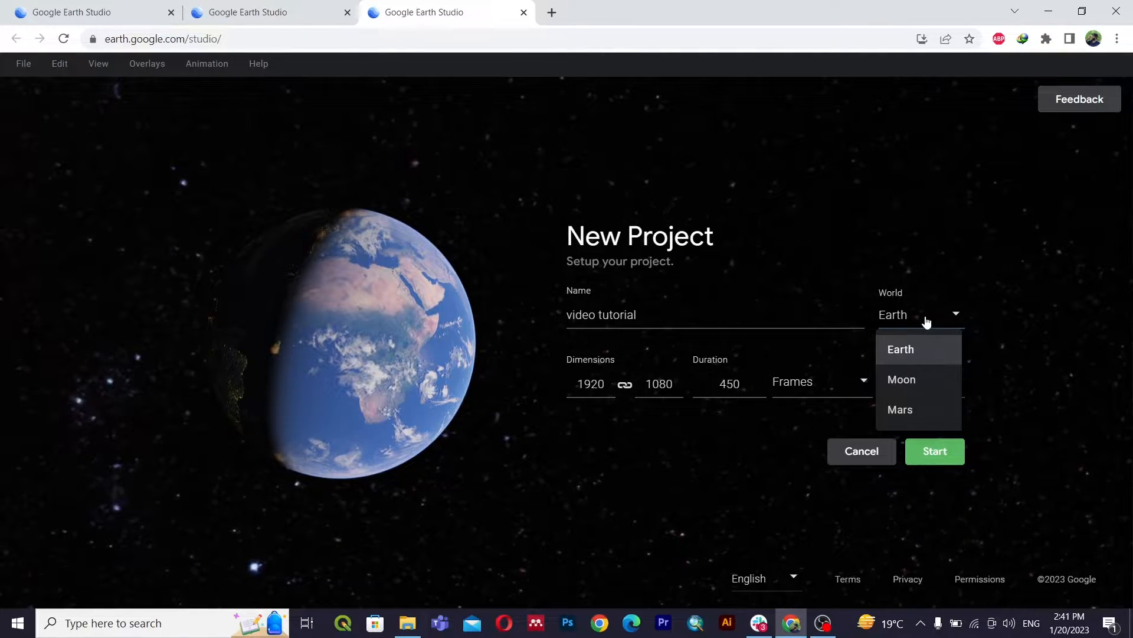
click(927, 321)
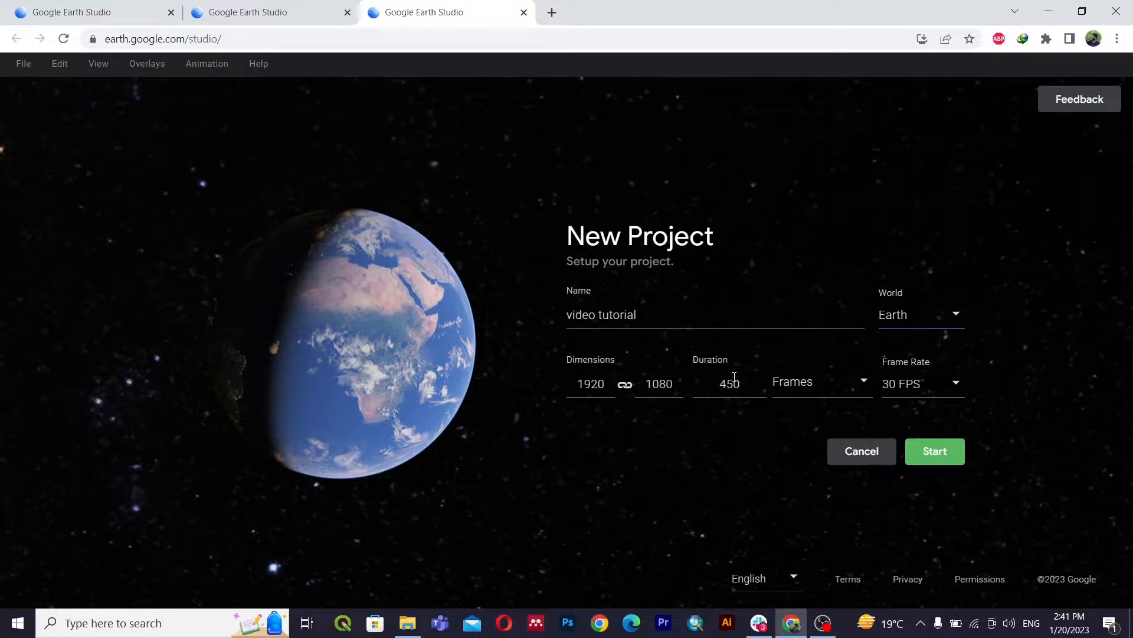
Step: Switch the project's duration format to Timecode
click(821, 387)
click(802, 453)
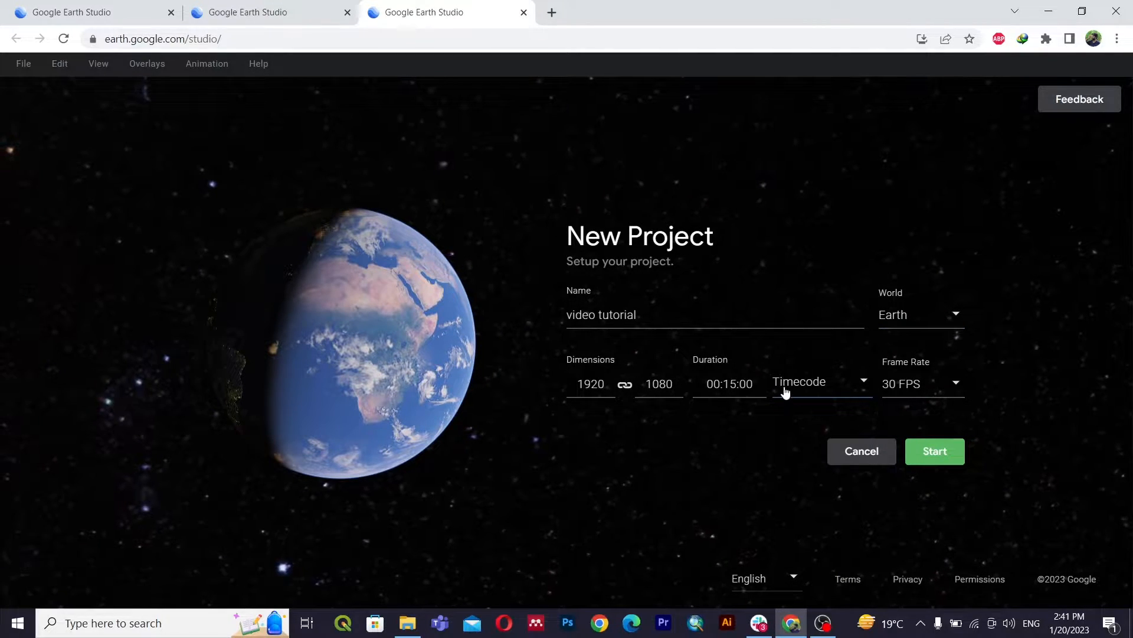
click(814, 384)
click(813, 450)
Step: Set the project duration to 00:25:00, keeping the Timecode format
click(737, 383)
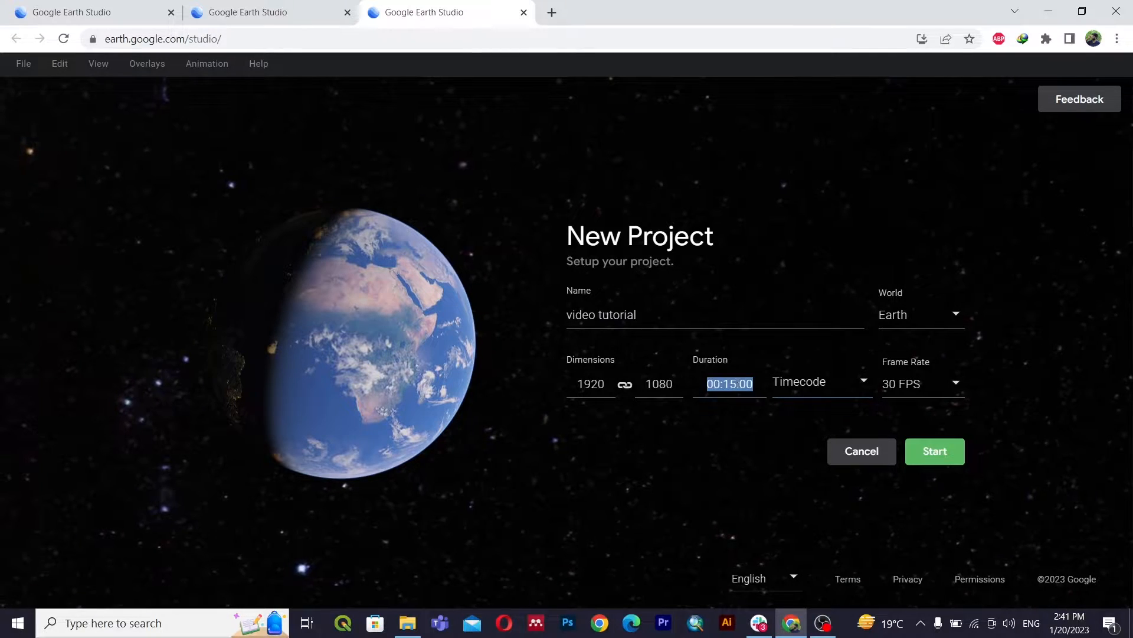
click(738, 387)
drag(738, 387, 731, 386)
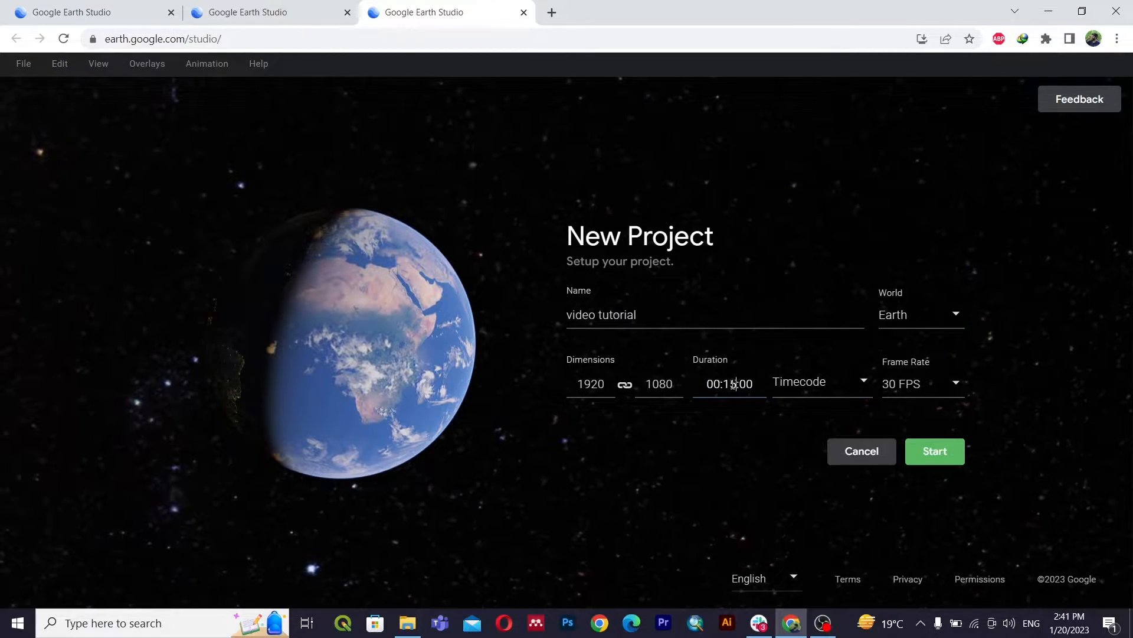
click(738, 386)
drag(737, 385, 724, 384)
text(20)
key(BackSpace)
text(5)
click(782, 388)
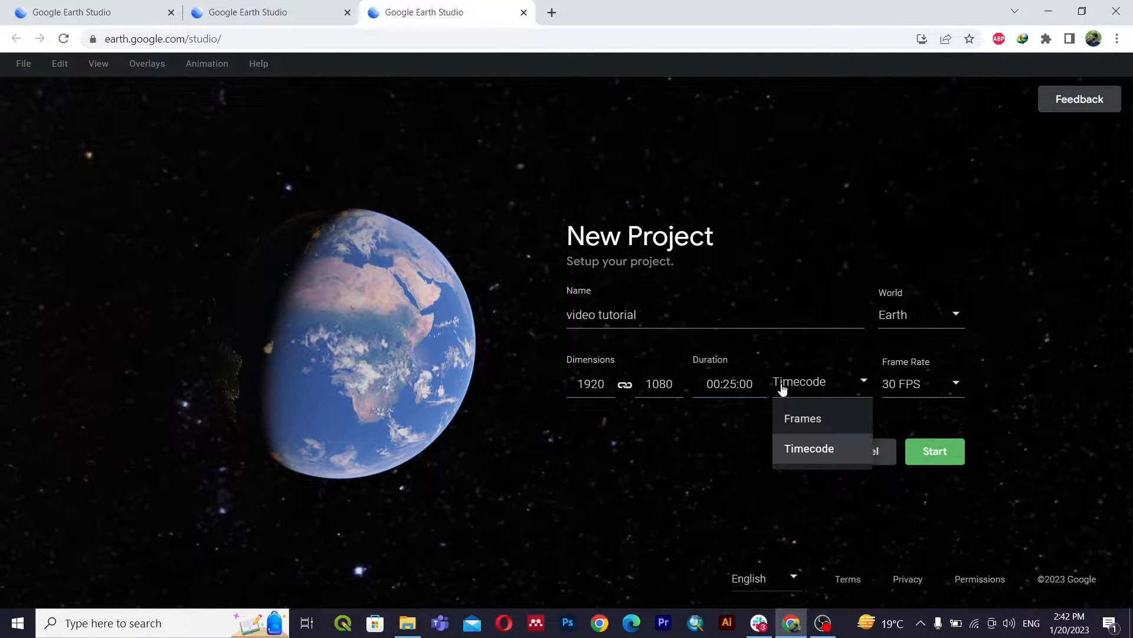
click(833, 447)
Step: Keep the frame rate at 30 FPS and create the project
click(915, 386)
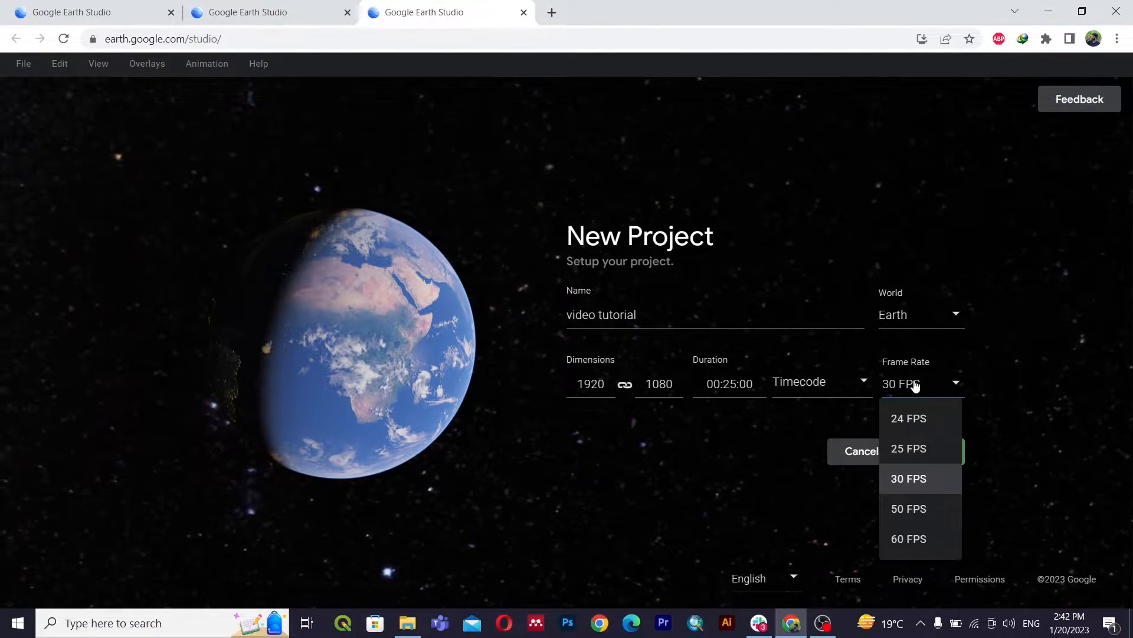
click(915, 386)
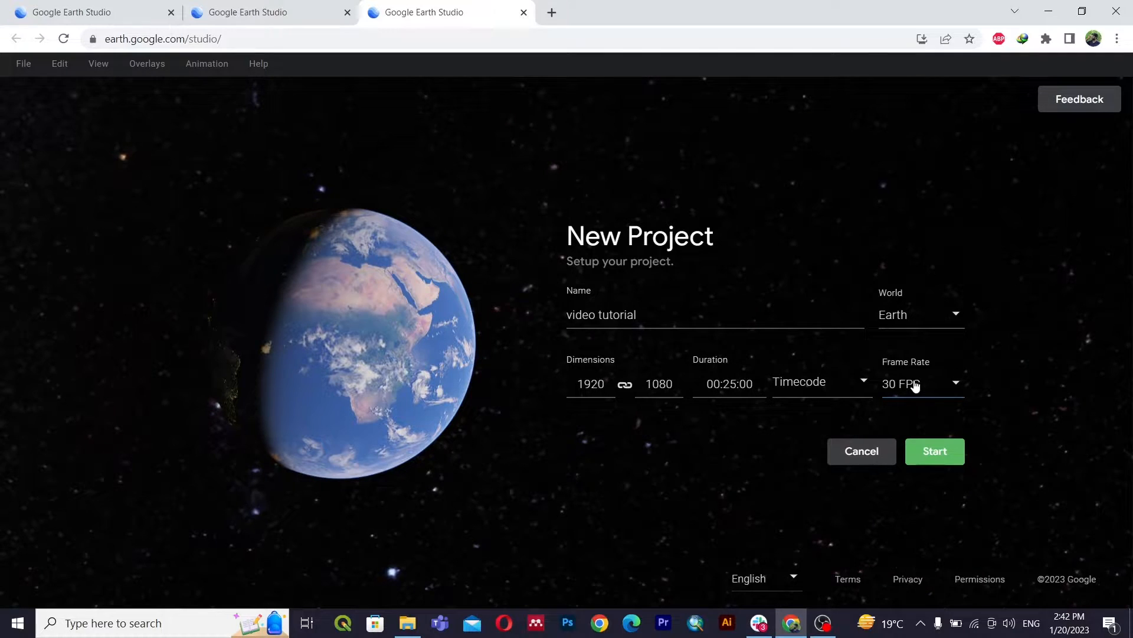
click(942, 453)
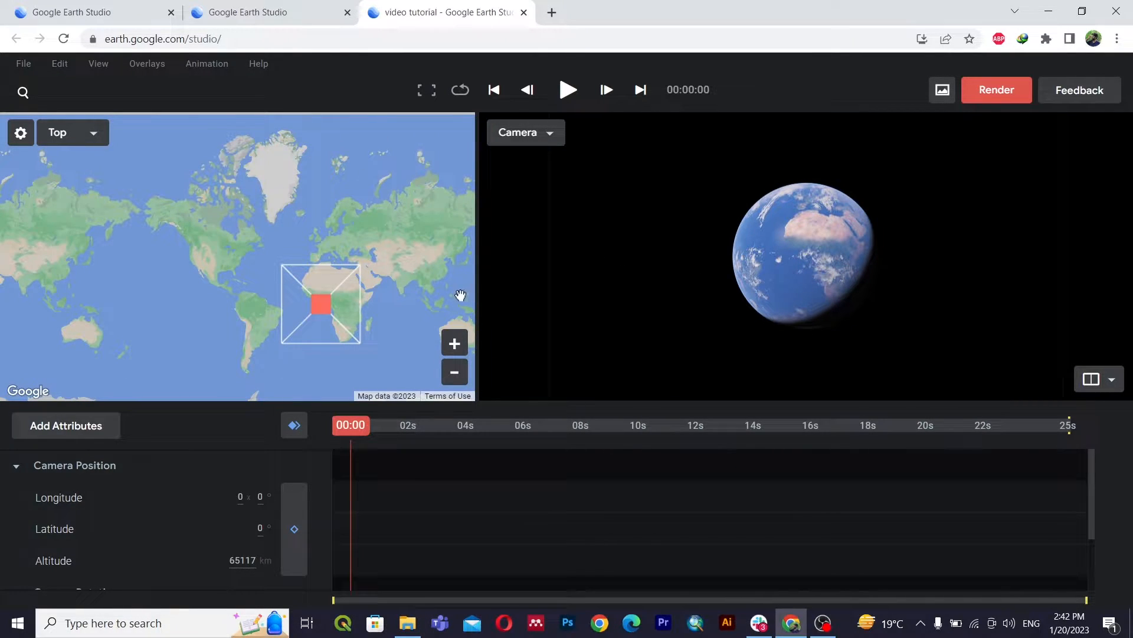
Step: Resize the map and camera views so that each takes about half of the workspace width
drag(477, 288, 399, 287)
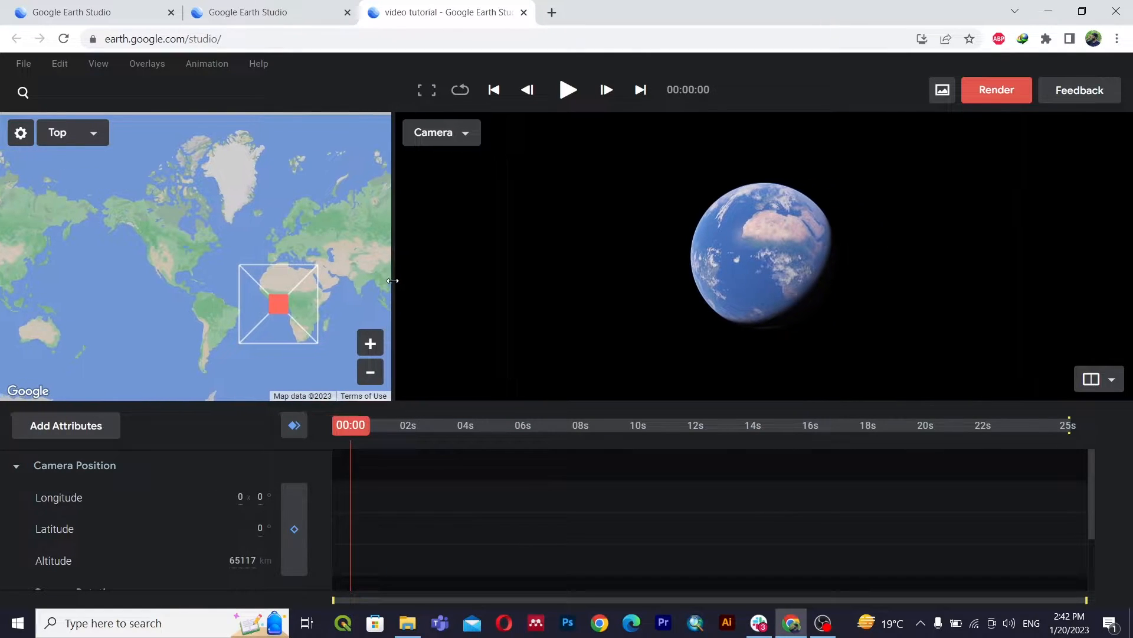
click(23, 135)
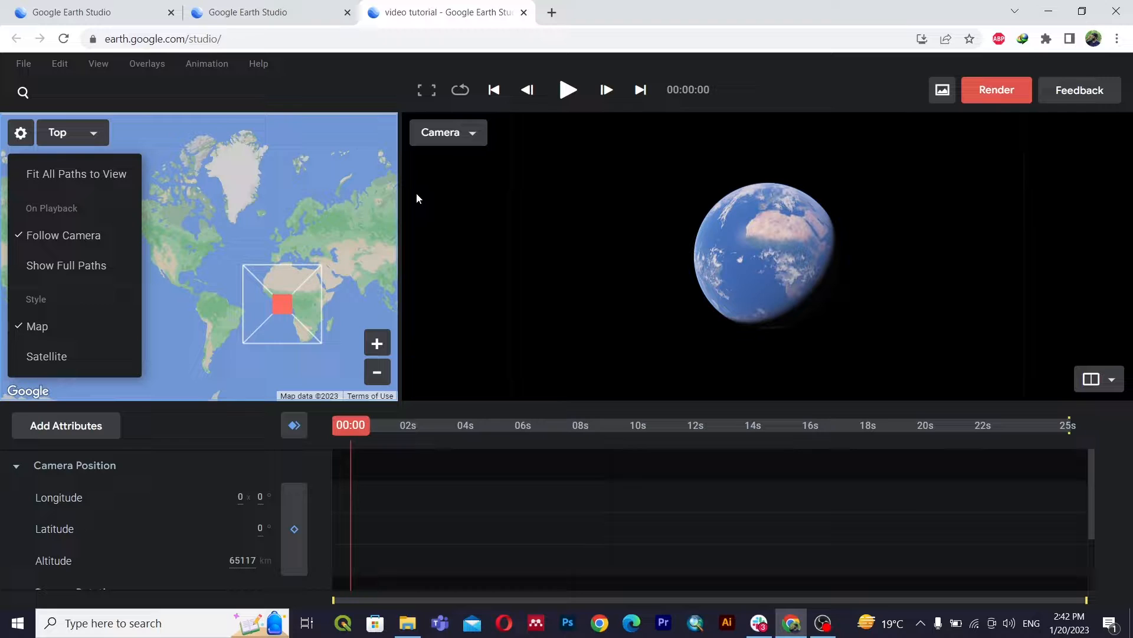
click(430, 90)
click(429, 90)
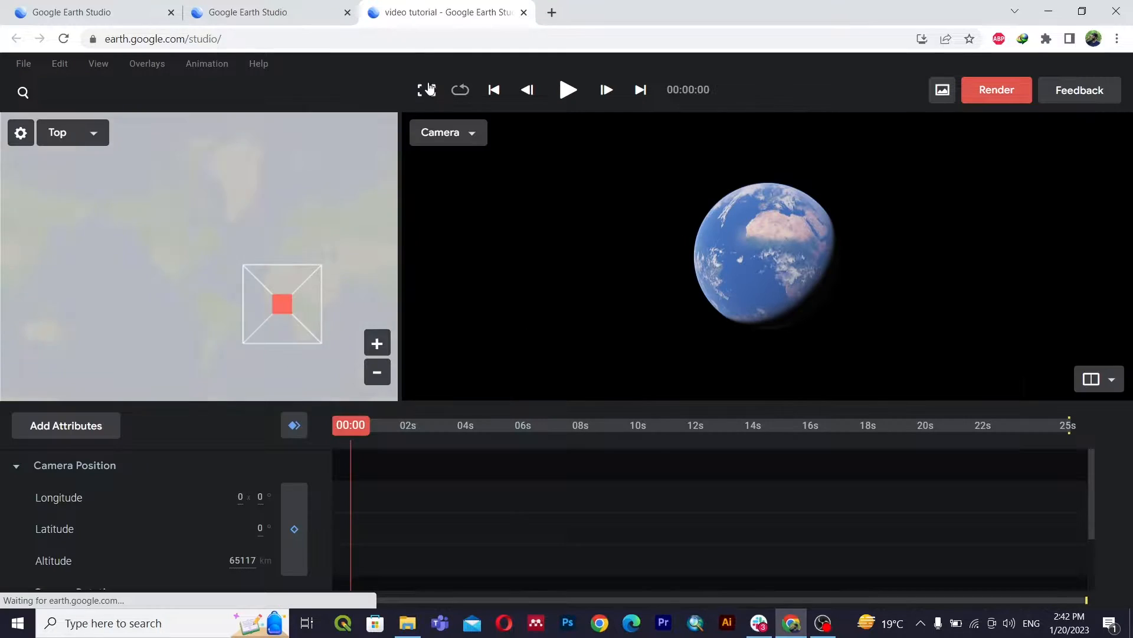
click(1098, 379)
click(1100, 382)
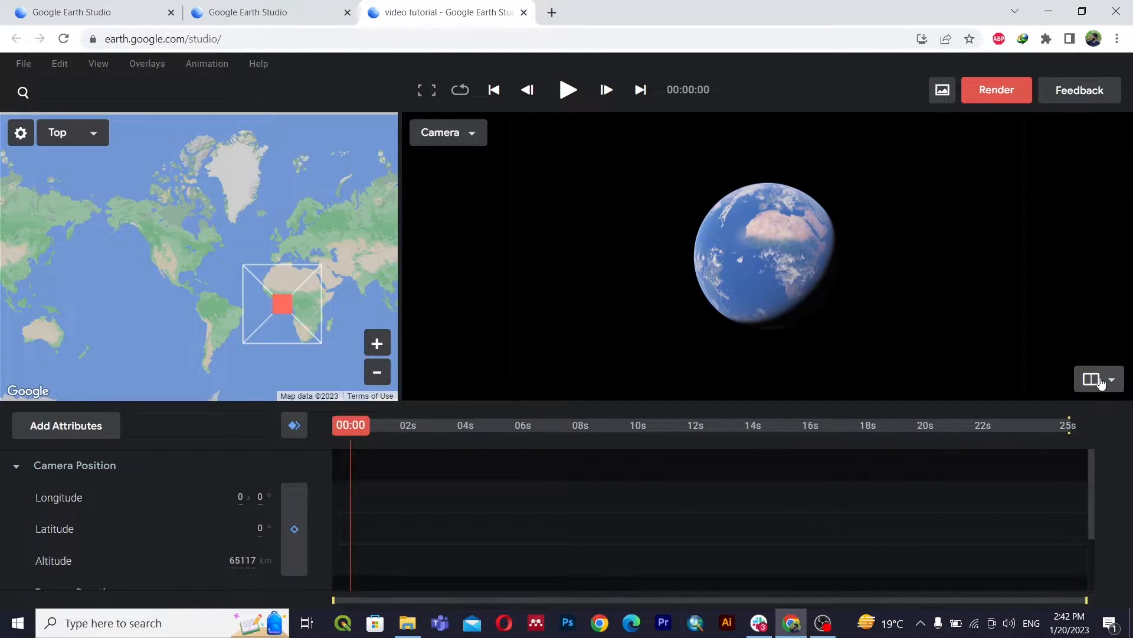
drag(398, 280, 558, 281)
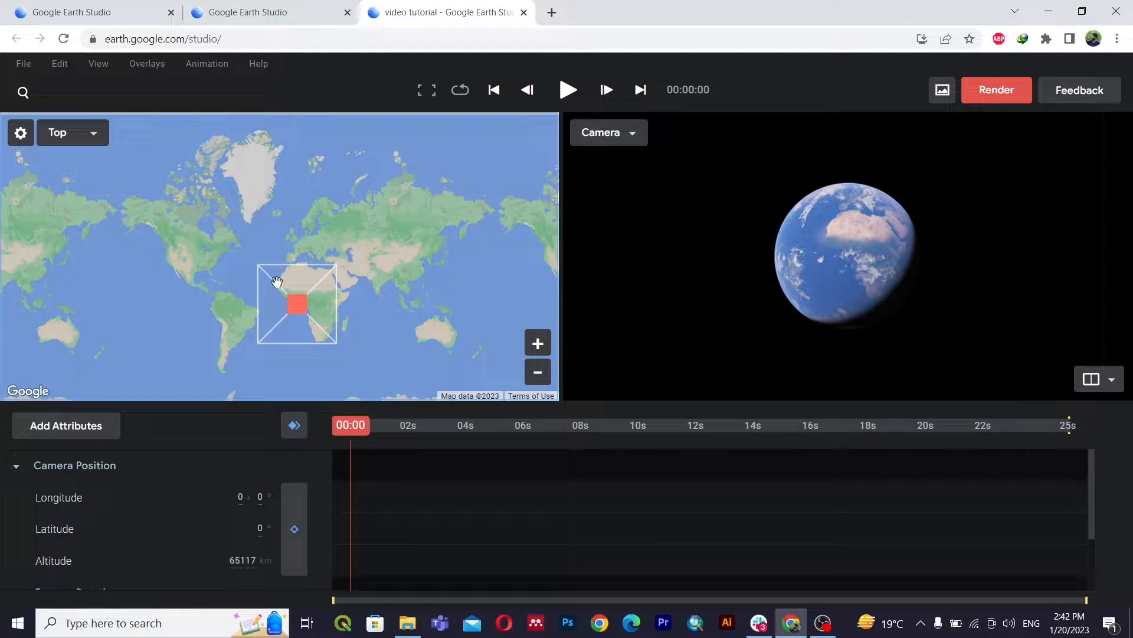
Step: Reposition the camera over Greenland, at about longitude -38.65° and latitude 71.78°
mouse_move(300, 309)
mouse_down()
mouse_move(318, 314)
mouse_move(392, 261)
mouse_move(367, 272)
mouse_up()
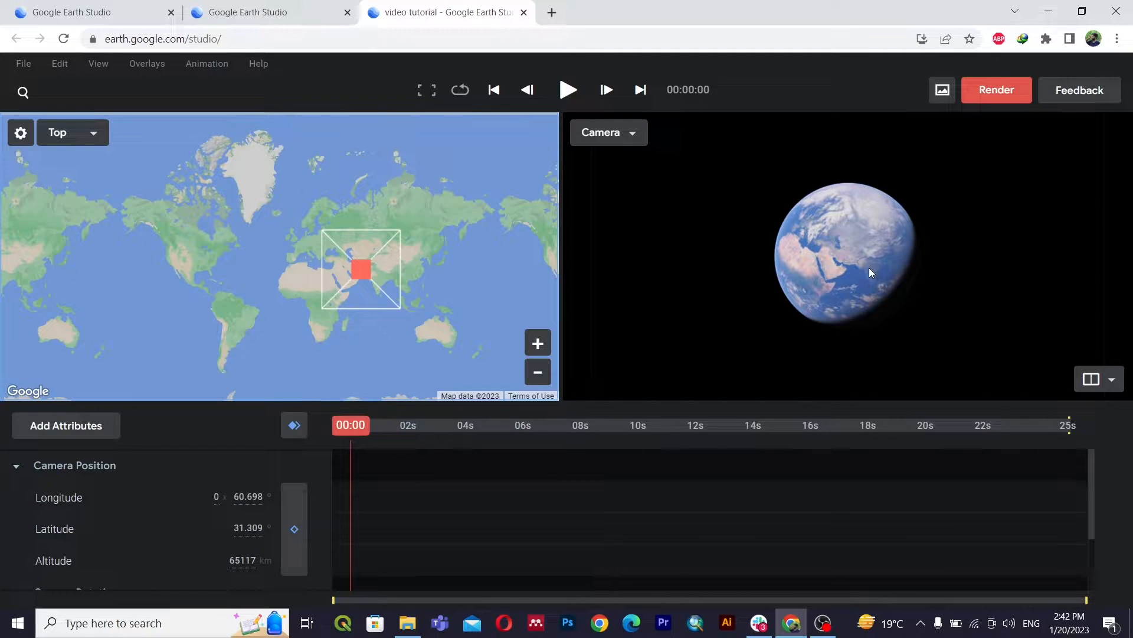
drag(846, 255, 855, 225)
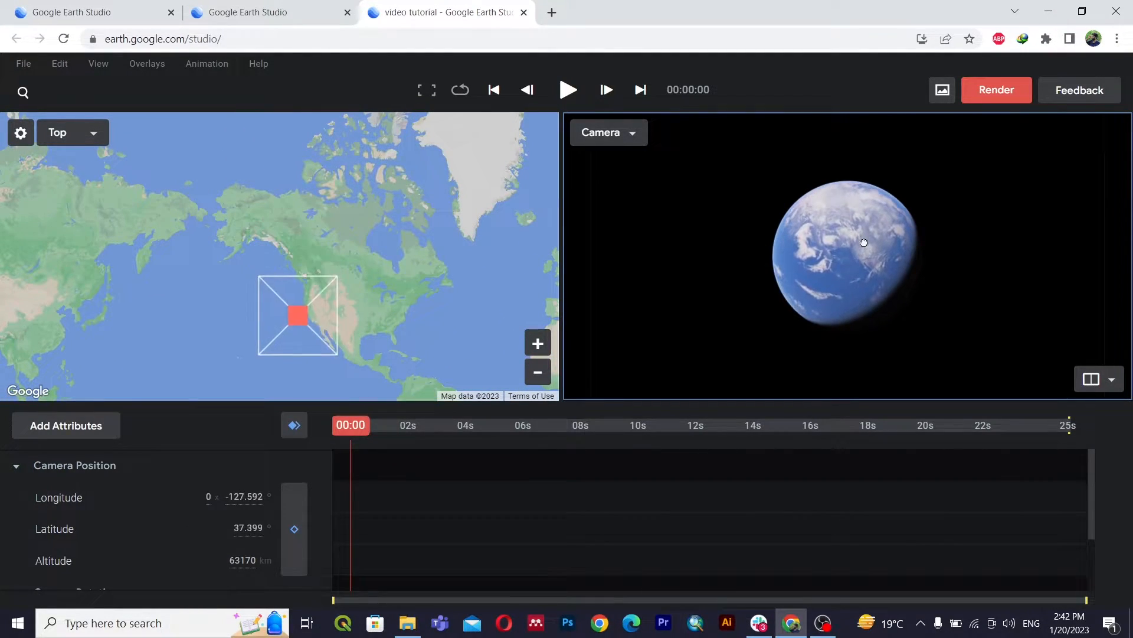
drag(385, 277, 413, 240)
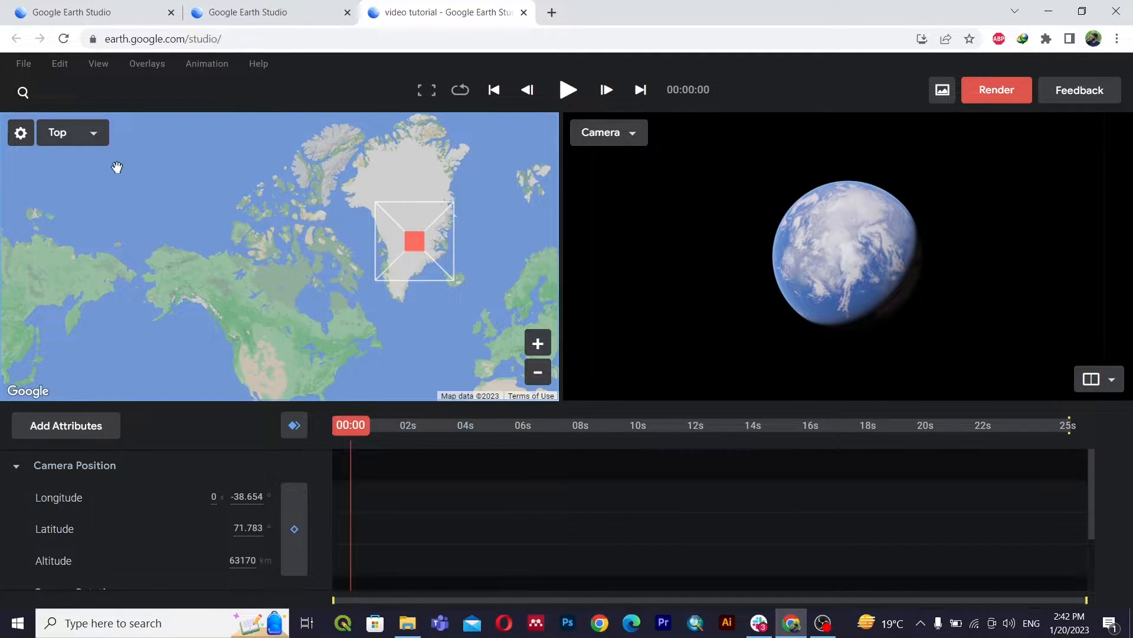
Step: Show the Camera view in the first viewport and set the other viewport to the North view
click(78, 142)
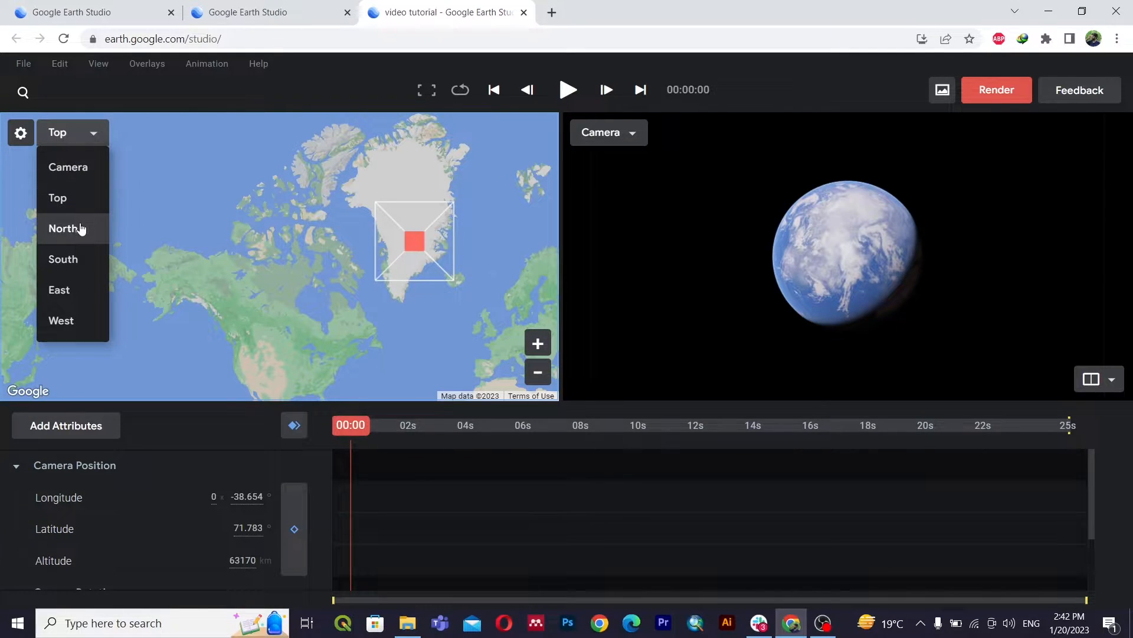
click(71, 171)
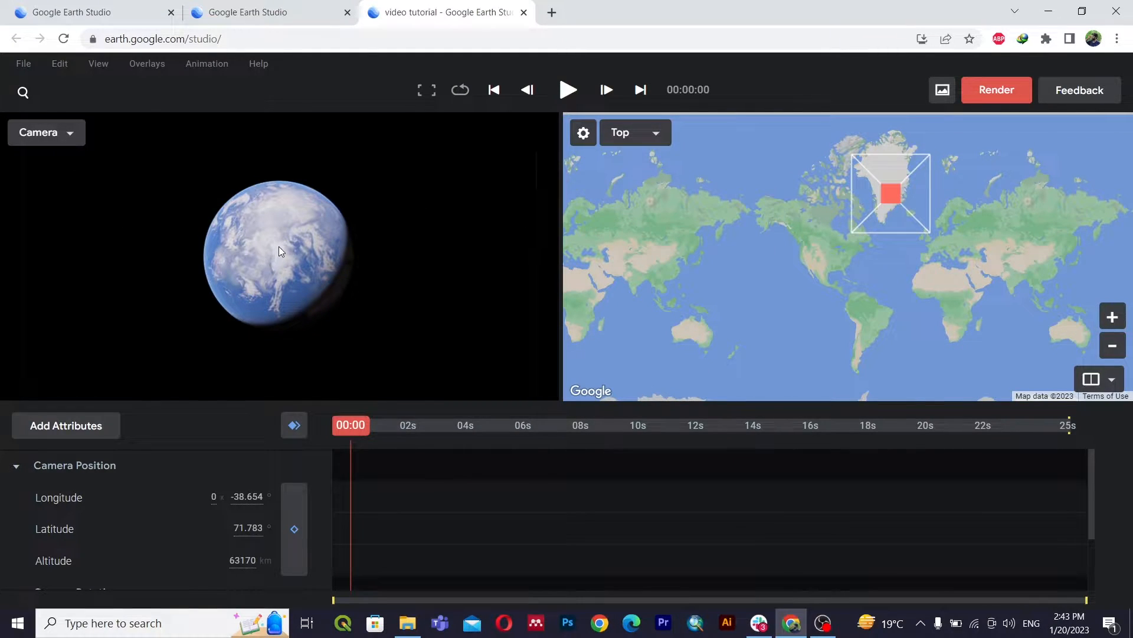
click(626, 132)
click(635, 235)
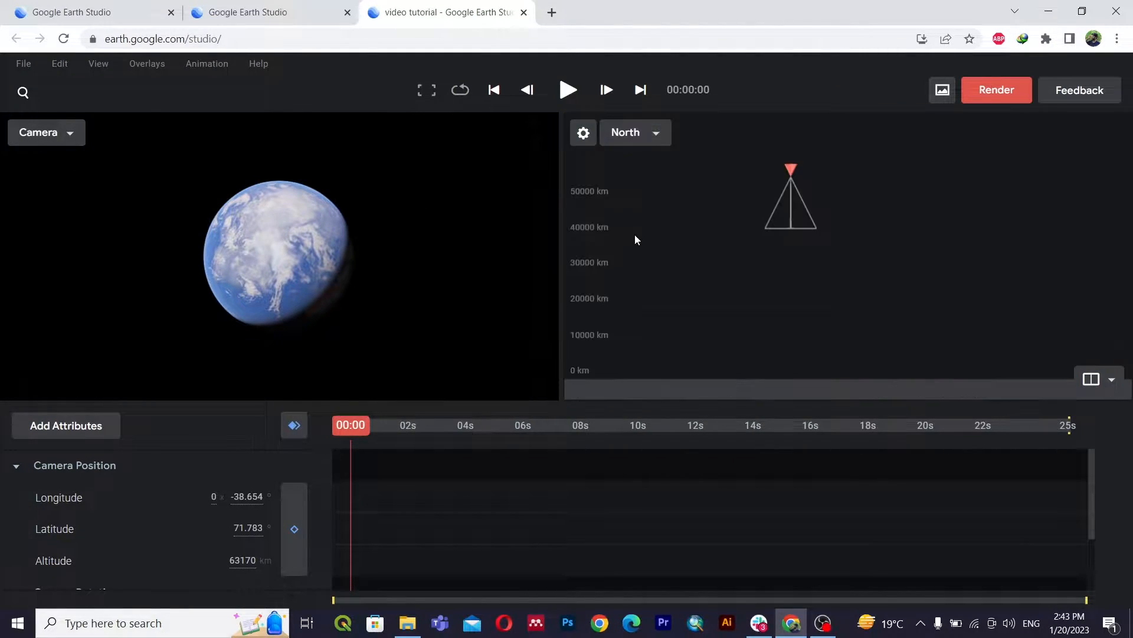
Step: Cycle the second viewport through the South, East and West views
click(641, 135)
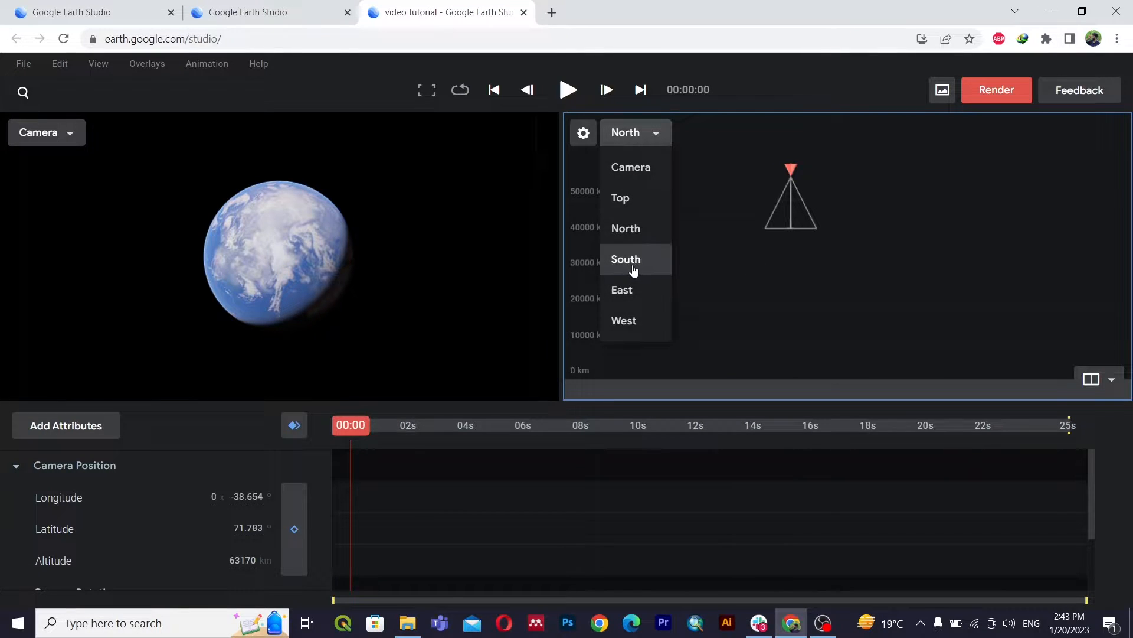
click(633, 260)
click(649, 137)
click(645, 281)
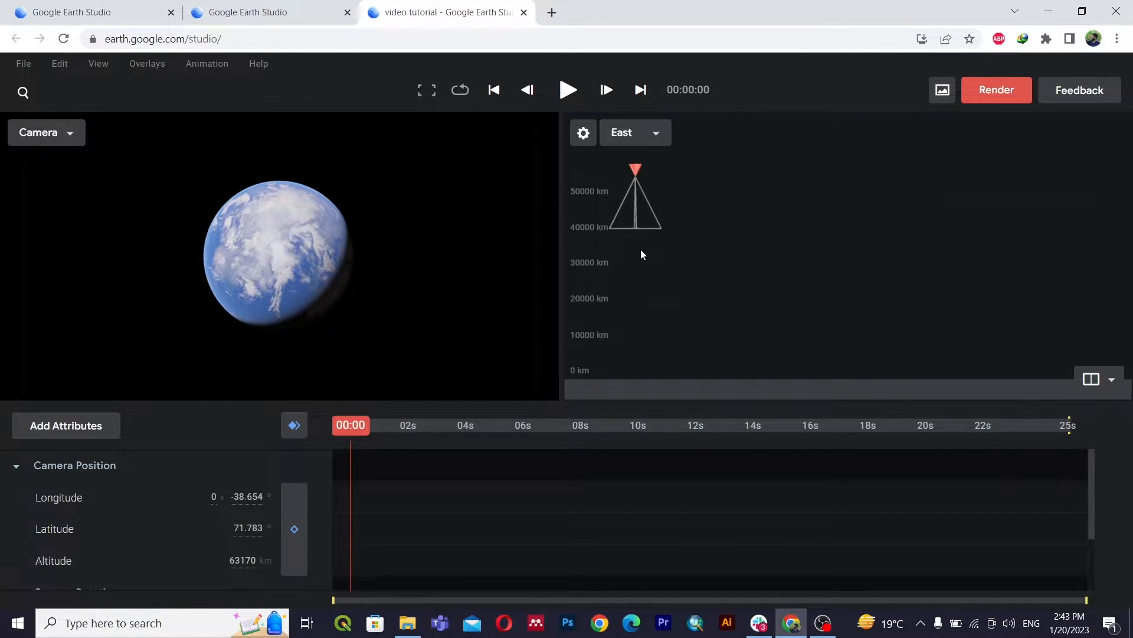
click(635, 137)
click(634, 319)
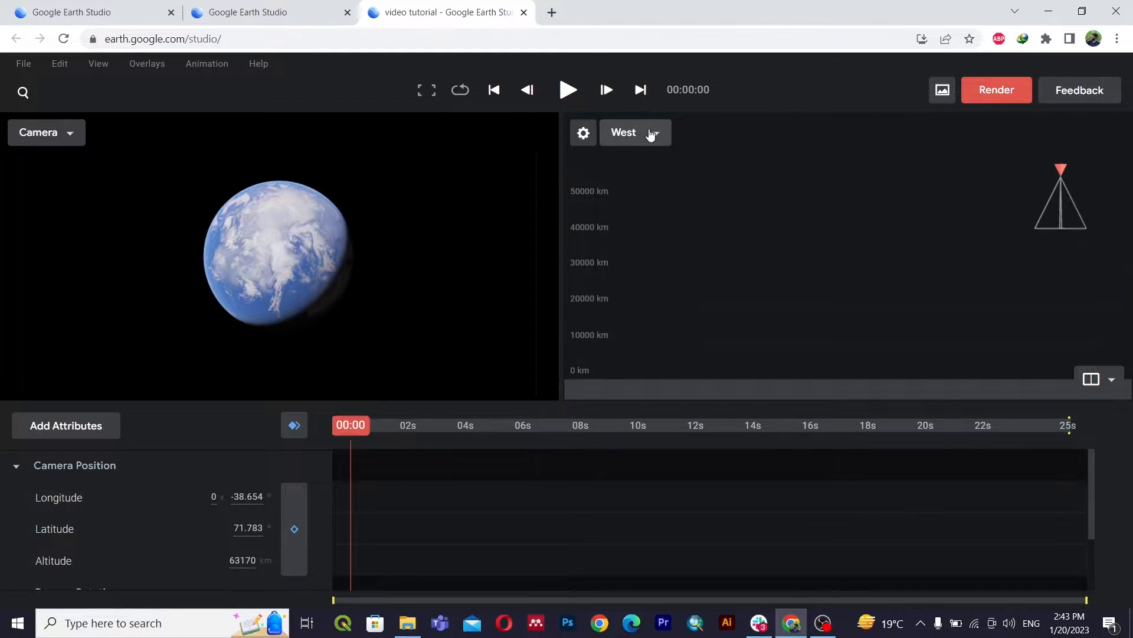
Step: Return the second viewport to the Camera view and set the first viewport to the Top map view
click(625, 138)
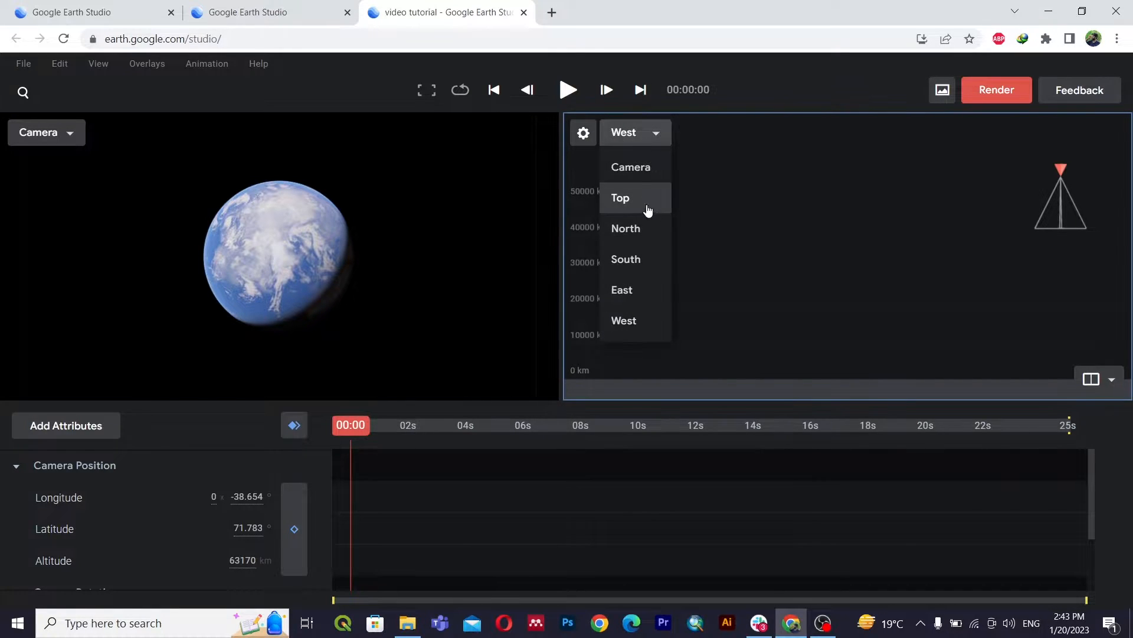
click(632, 168)
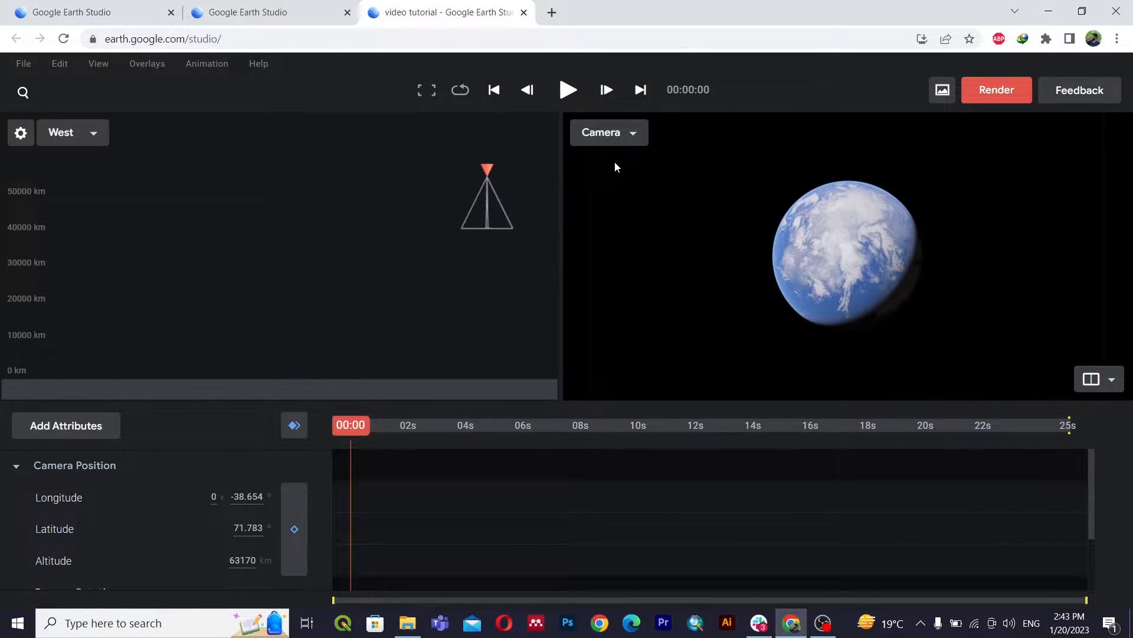
click(75, 142)
click(77, 197)
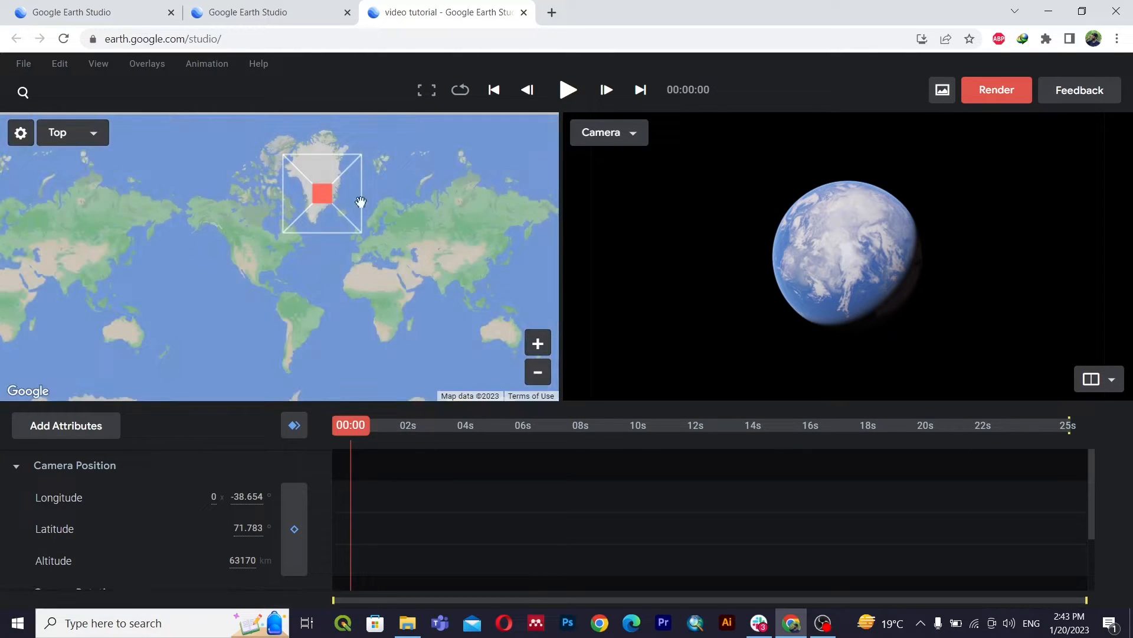
drag(365, 204, 382, 227)
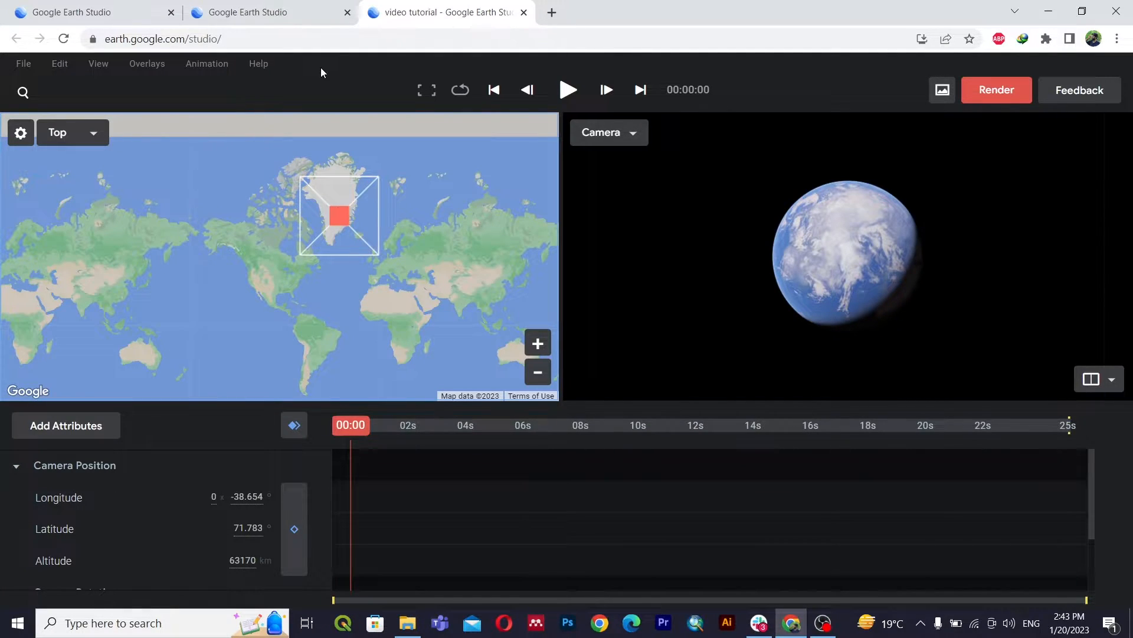
Step: Review the project file commands, import and export options, and the project settings, cancelling without changes
click(21, 65)
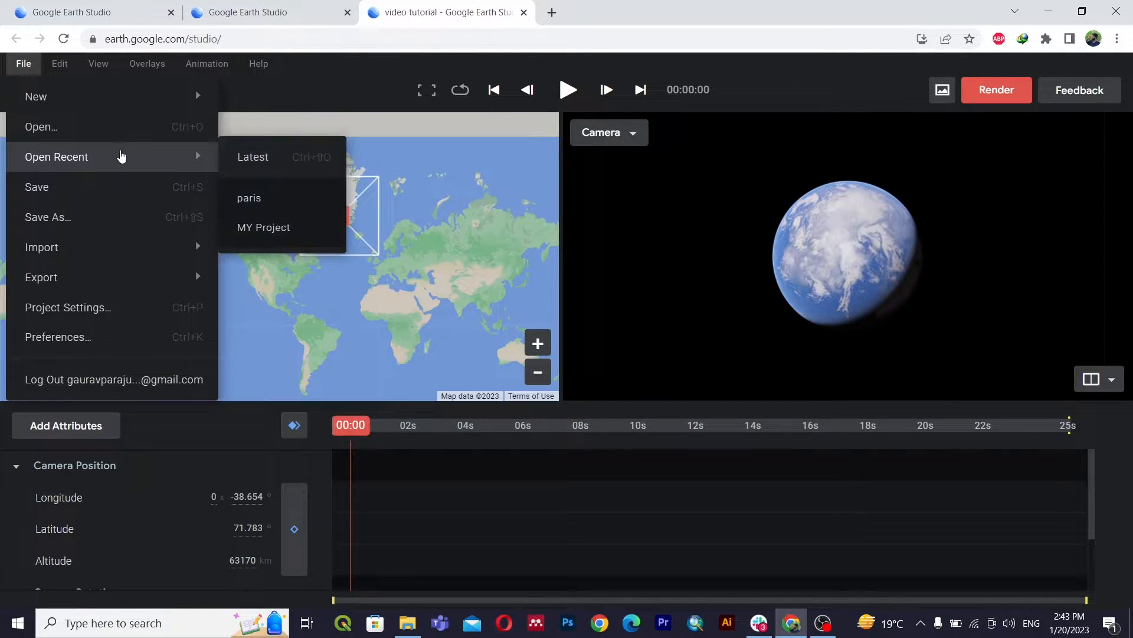
mouse_move(116, 245)
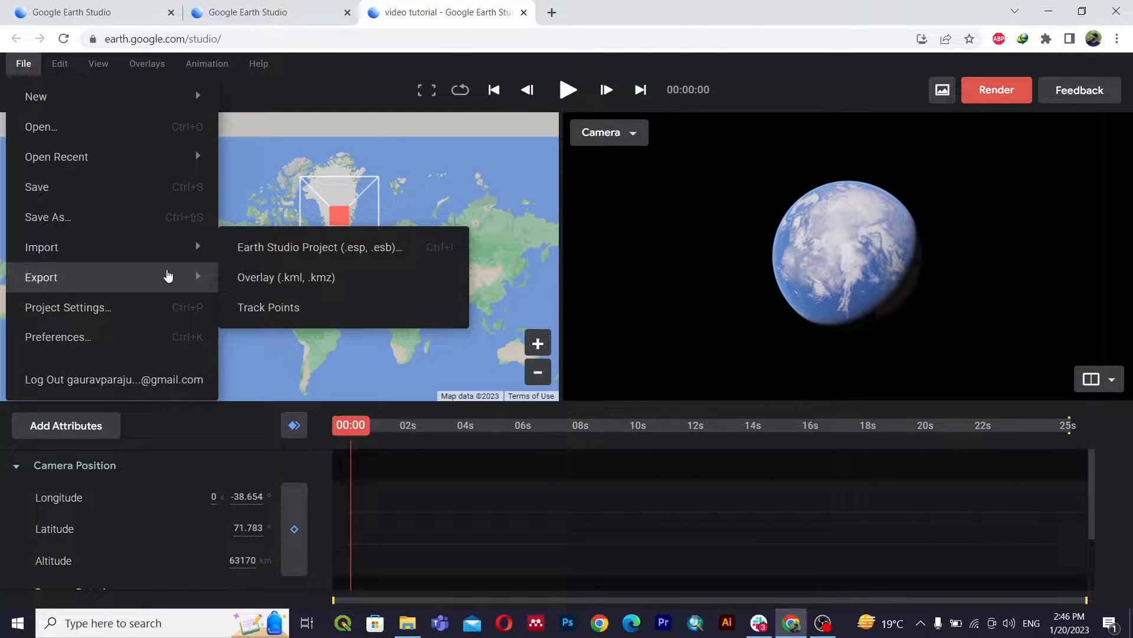
mouse_move(173, 281)
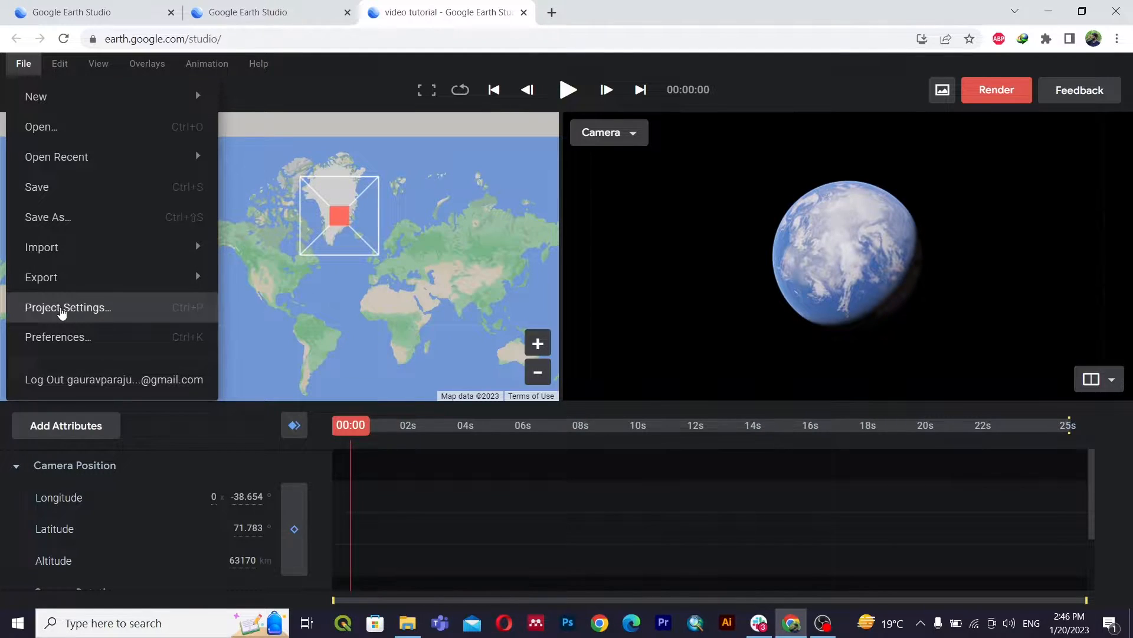
click(99, 313)
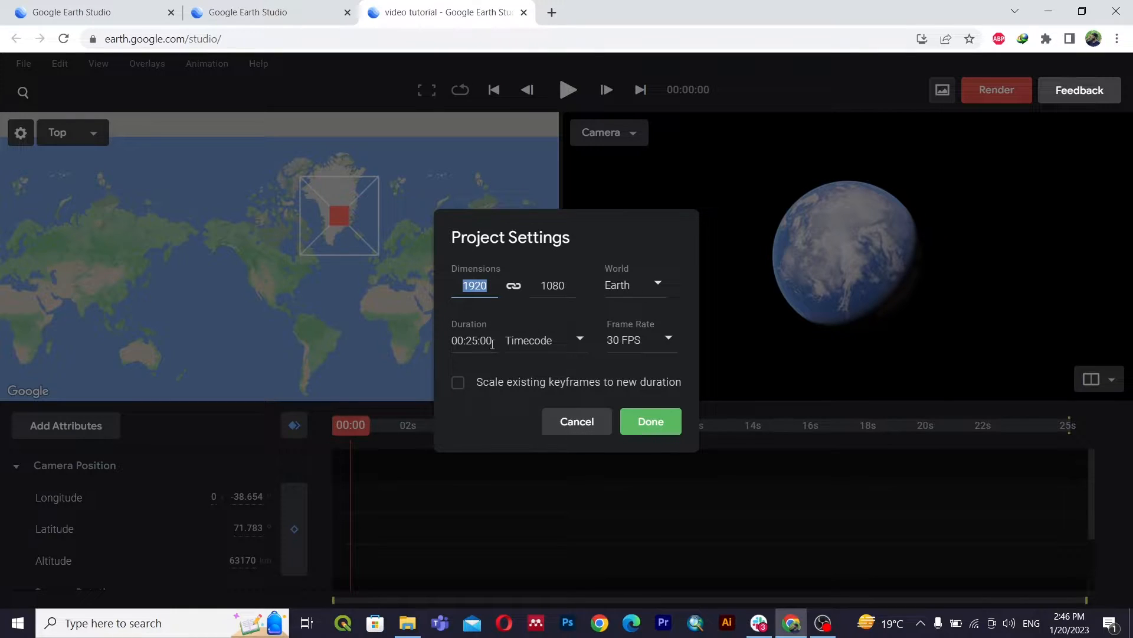
click(578, 422)
click(23, 63)
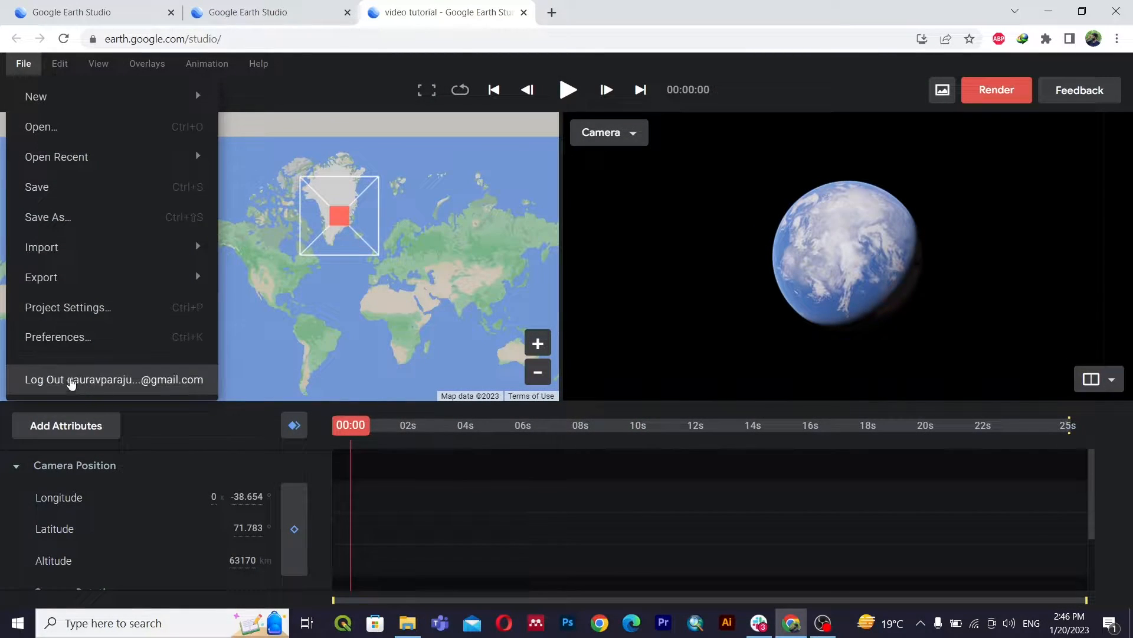
click(59, 63)
Step: Switch the layout to 1 Viewport and return it to 2 Viewports
click(96, 66)
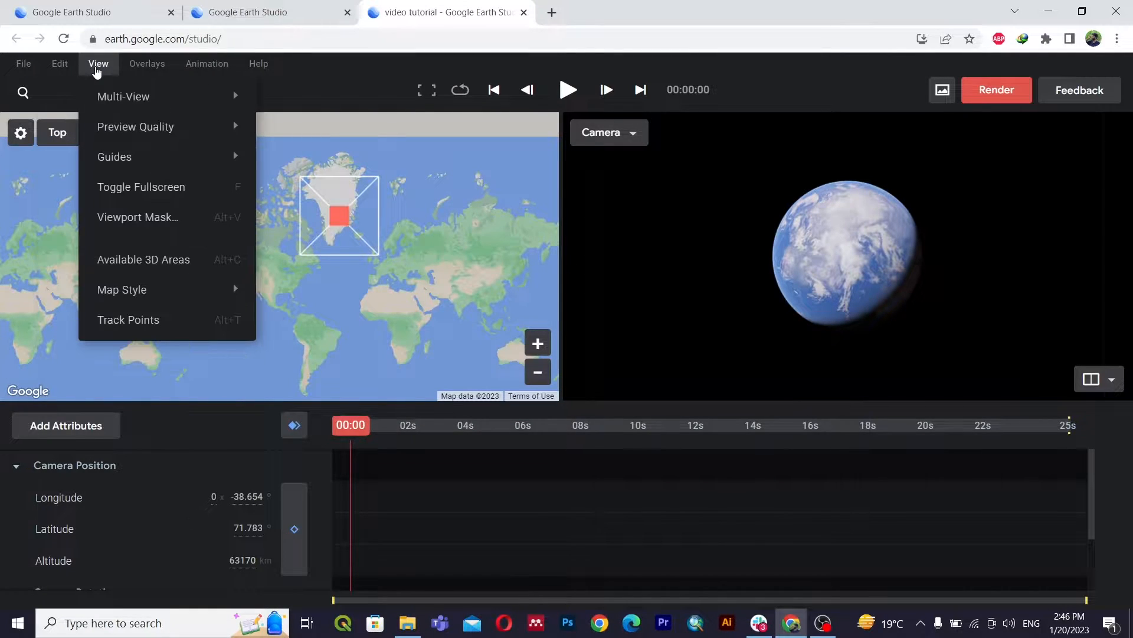
mouse_move(177, 100)
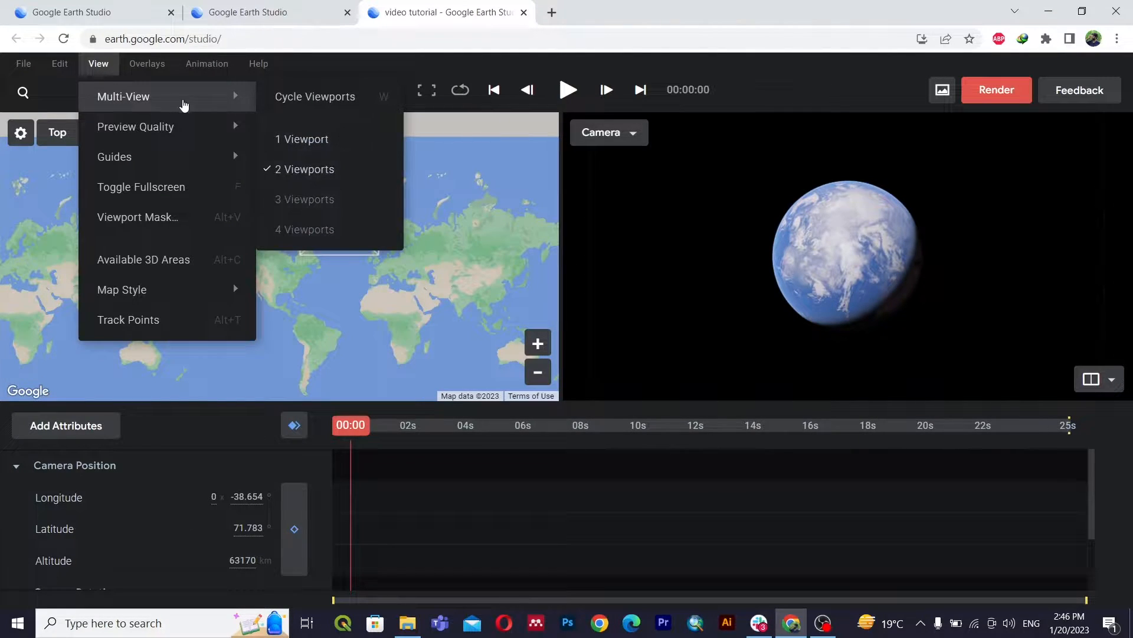
click(290, 140)
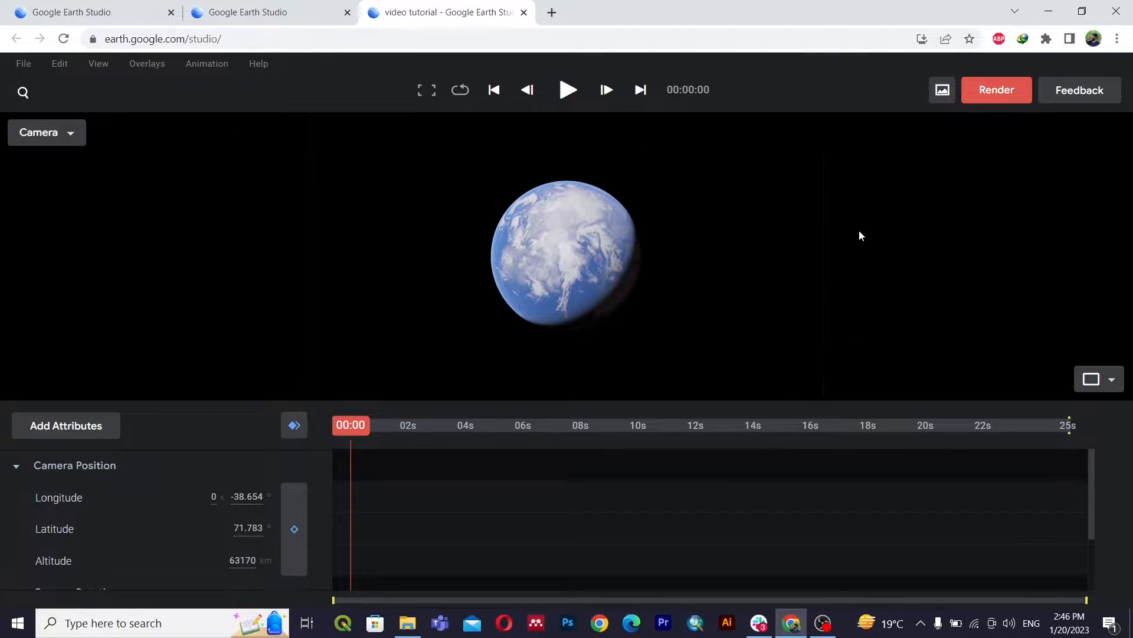
click(100, 61)
mouse_move(223, 106)
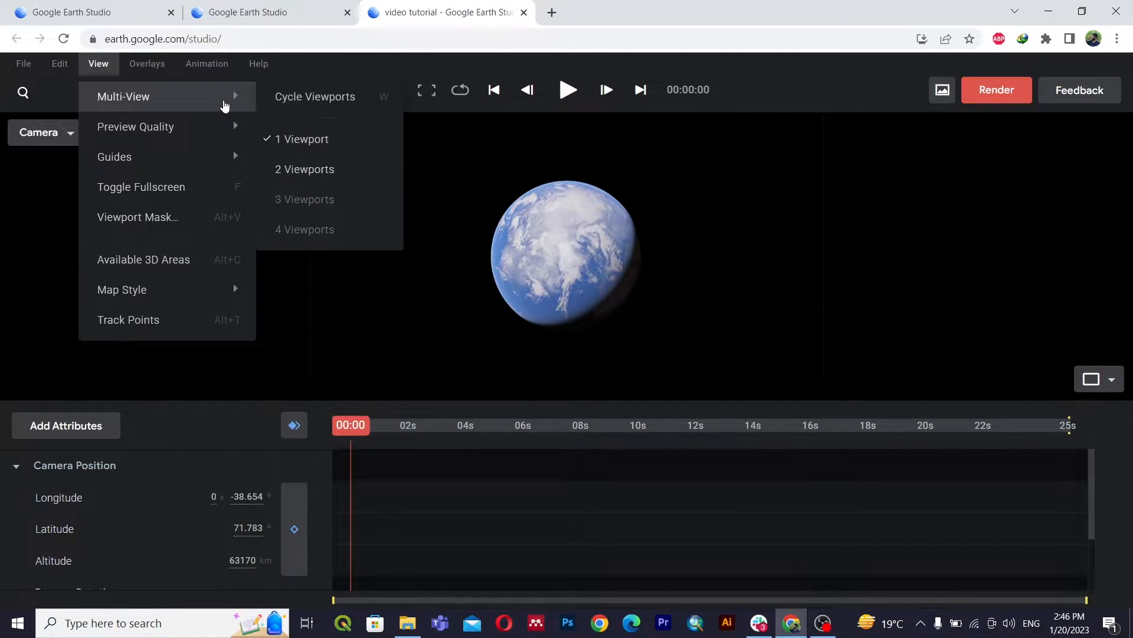
click(317, 169)
Step: Examine the guides, map style, KML overlay import, animation and help options
click(98, 63)
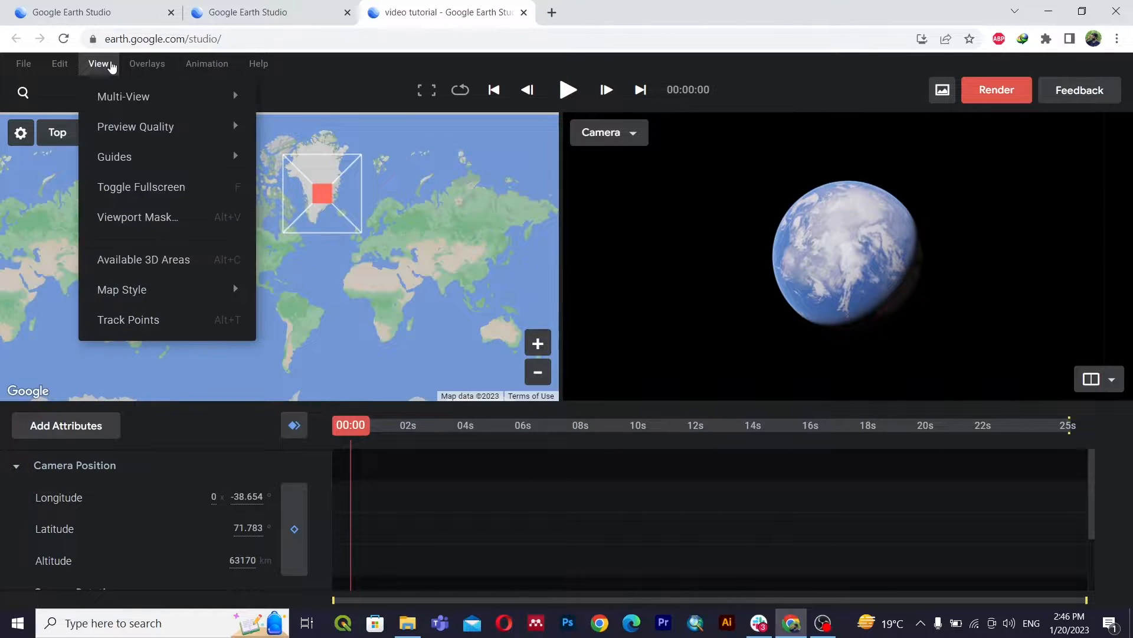
mouse_move(214, 166)
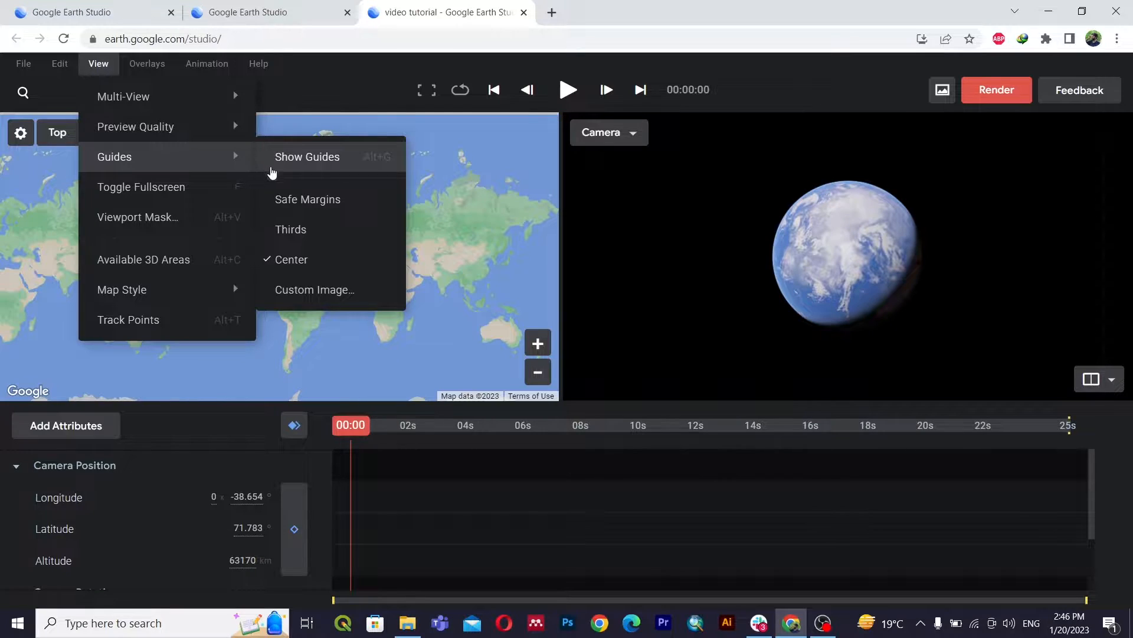
click(339, 167)
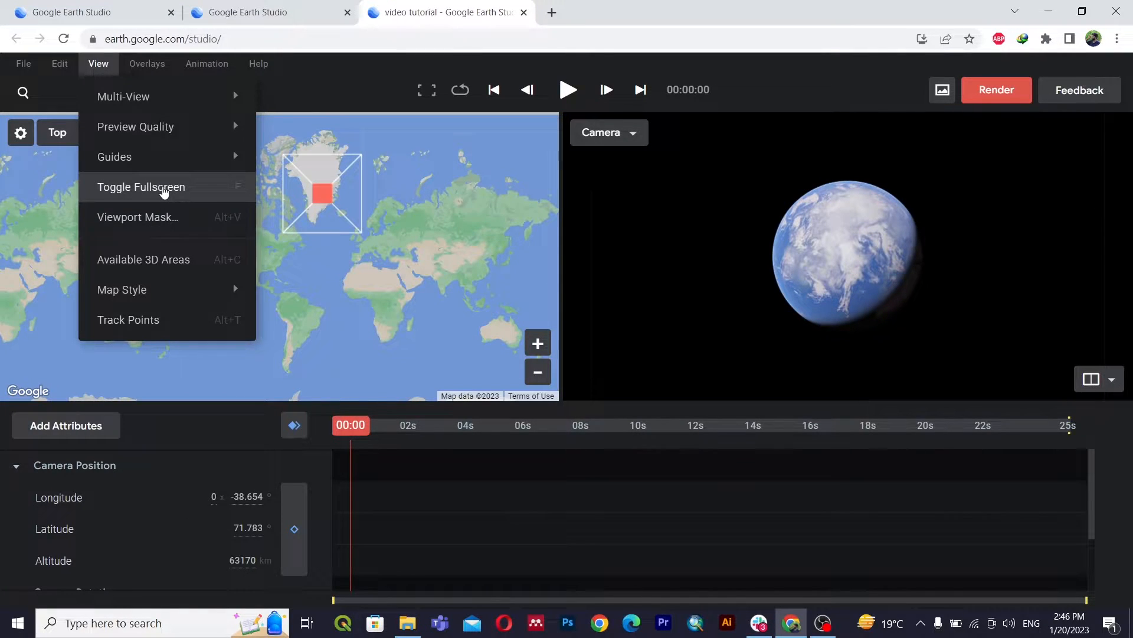
mouse_move(222, 295)
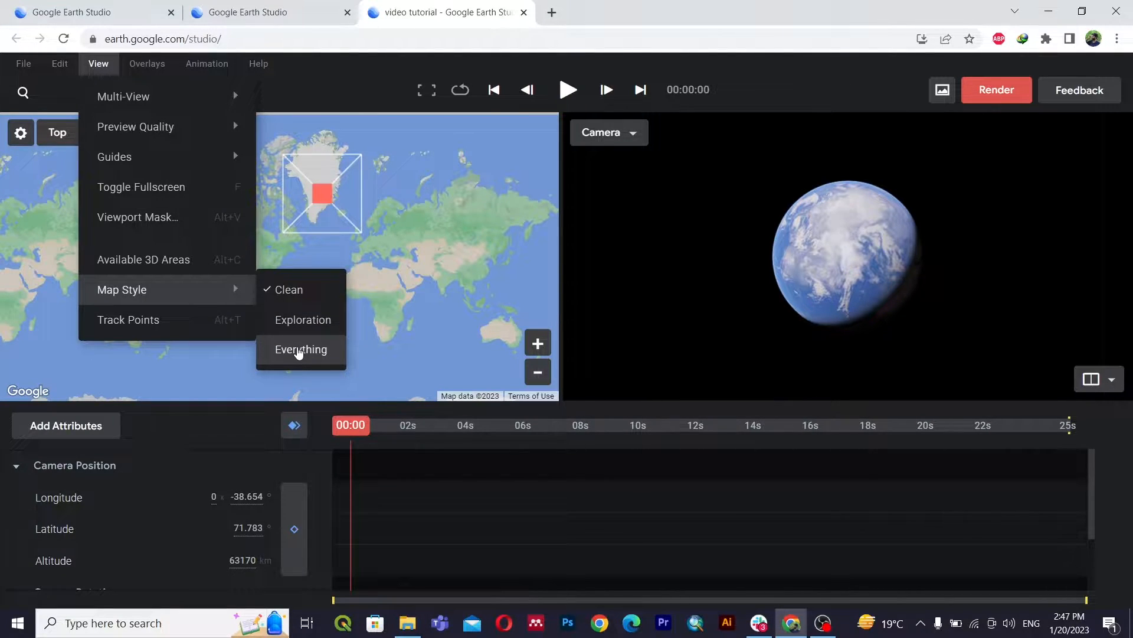
mouse_move(147, 70)
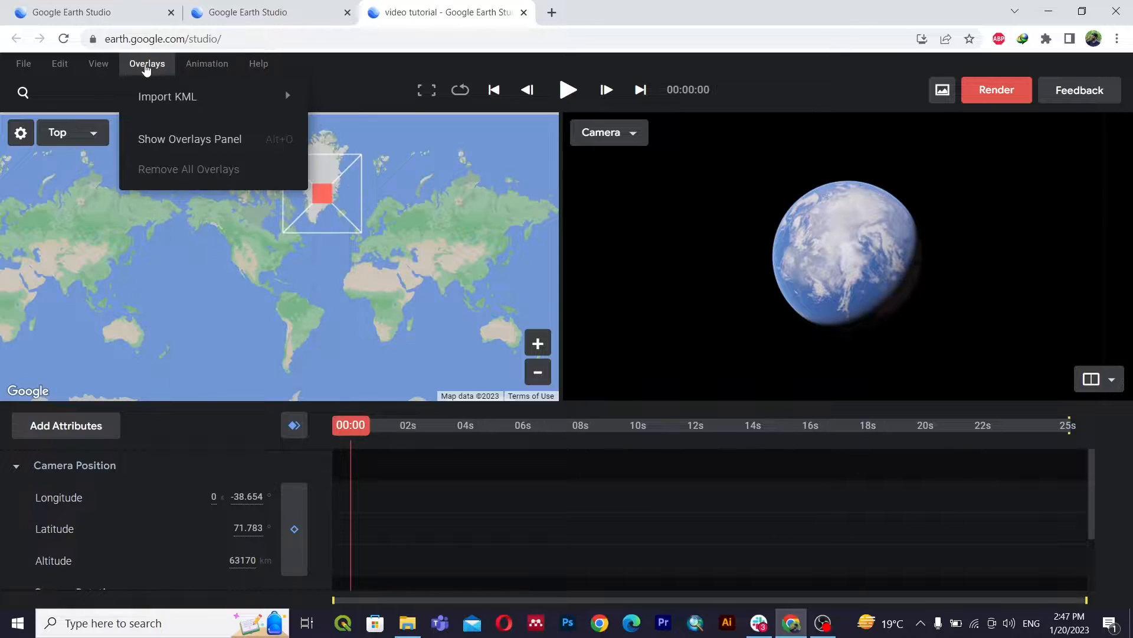
mouse_move(203, 99)
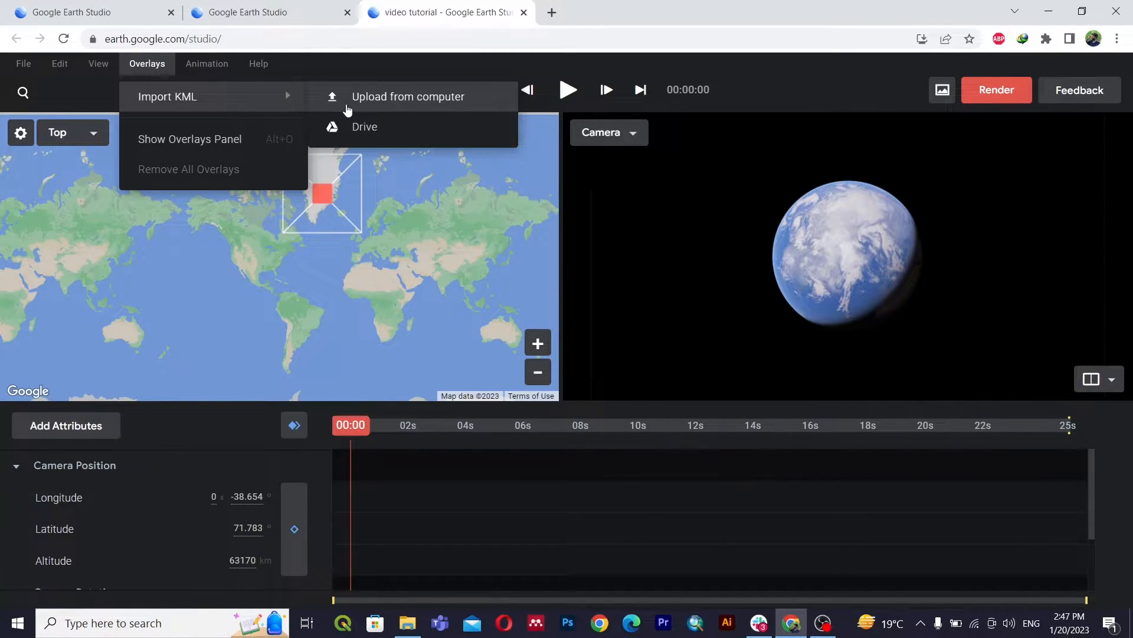
mouse_move(201, 68)
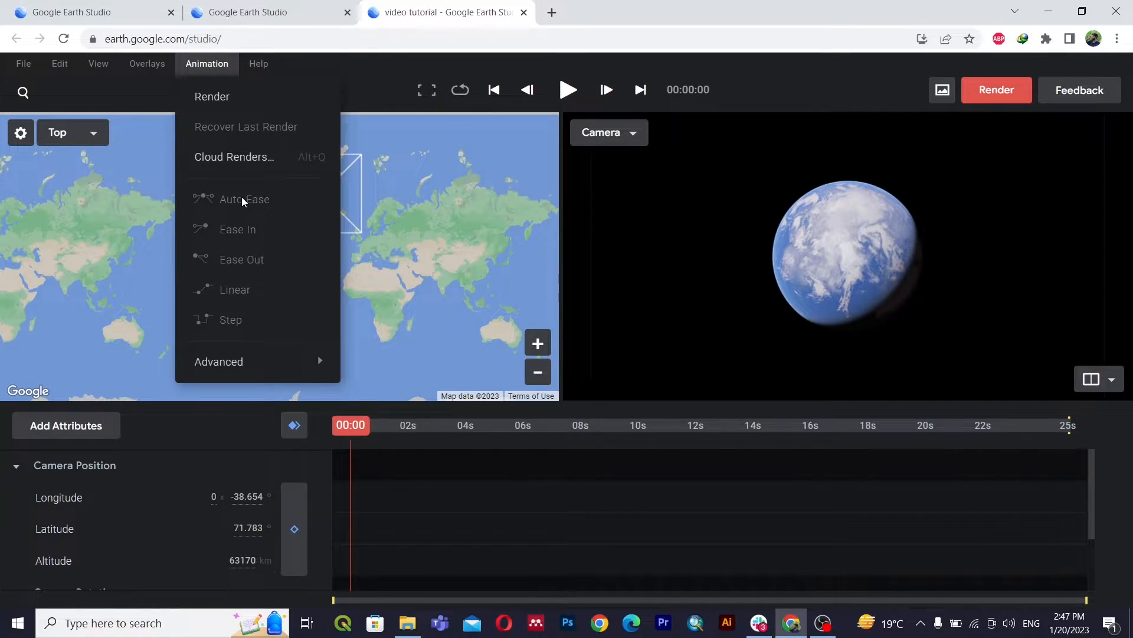
mouse_move(284, 357)
click(256, 65)
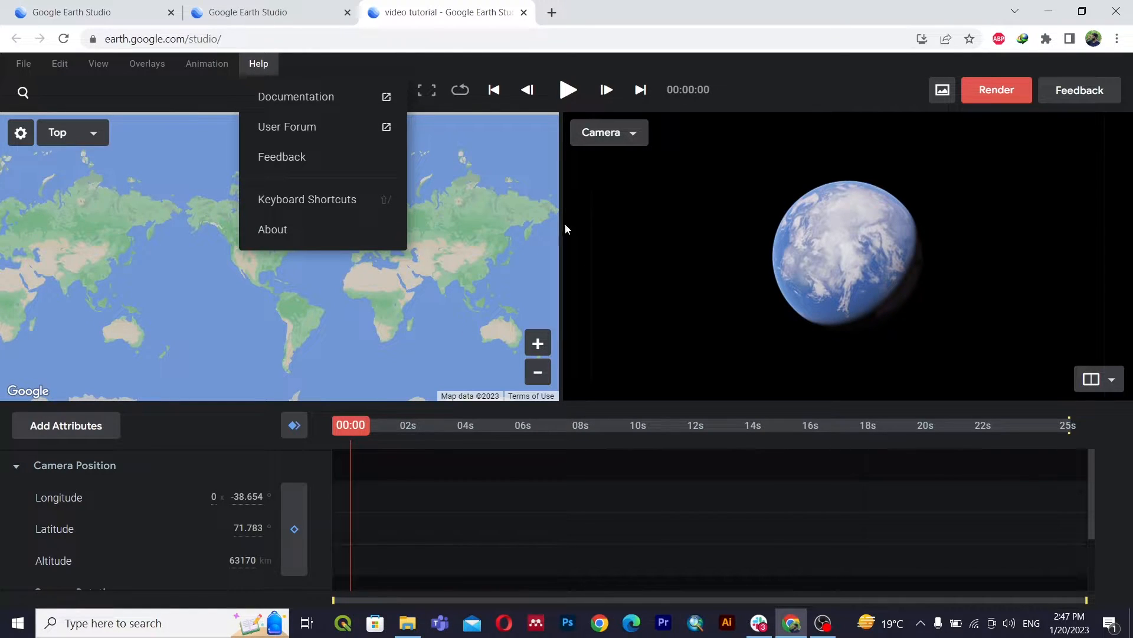
click(574, 303)
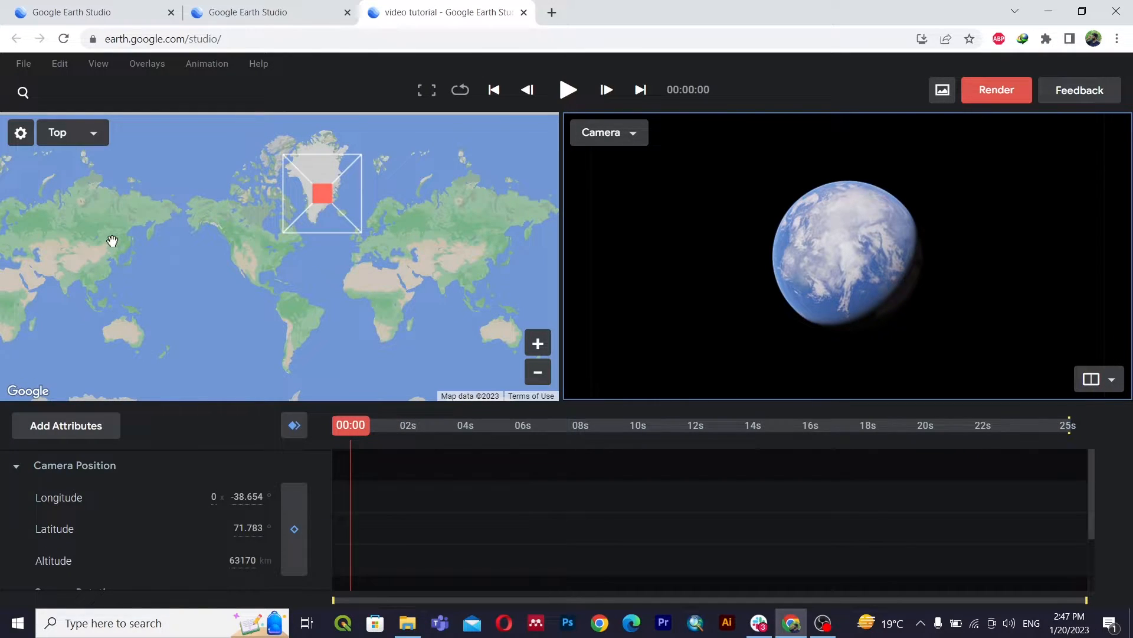
Step: Search for "ei" and move the camera to the suggested Eiffel Tower location
click(23, 95)
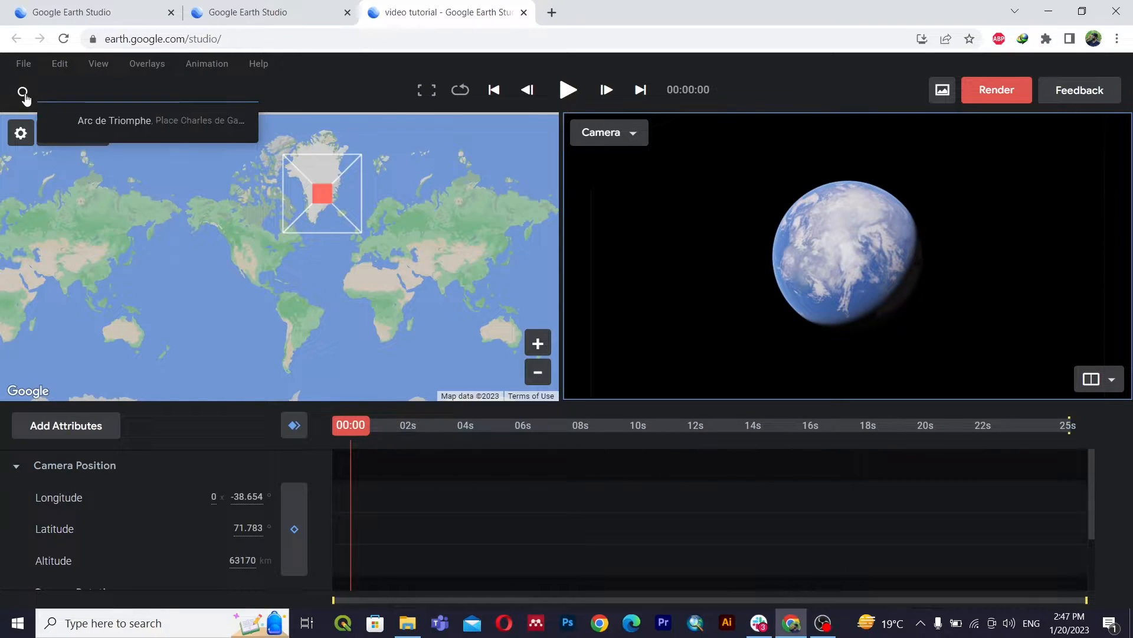
text(ei)
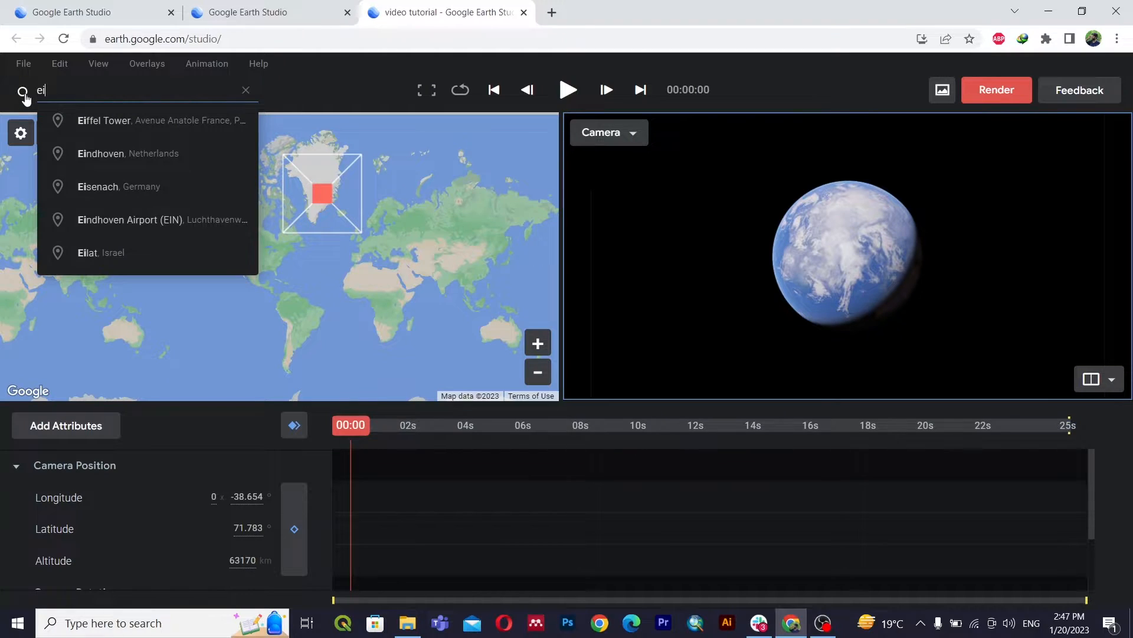
click(131, 124)
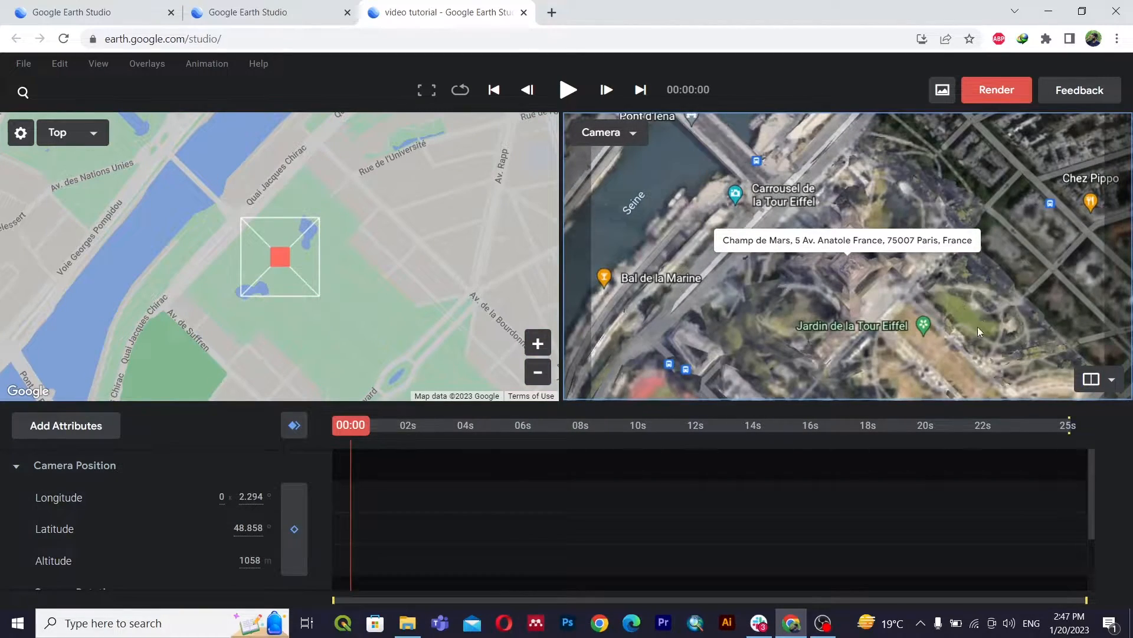
Step: Reframe the camera above the Eiffel Tower at an altitude of about 1585 m
scroll(842, 292, down, 5)
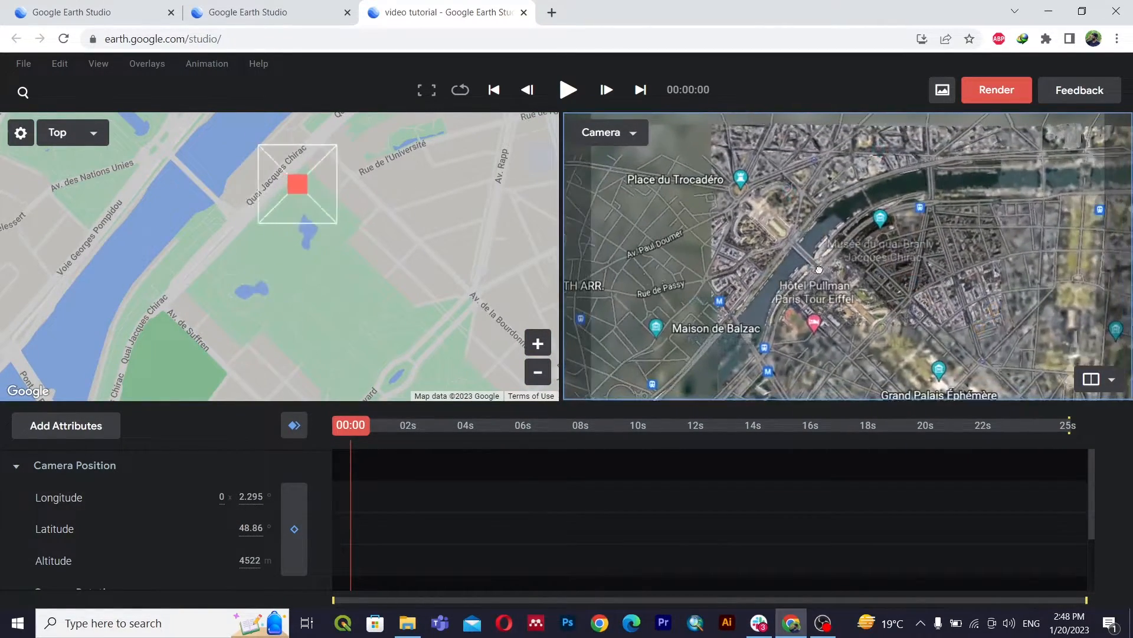
drag(819, 269, 805, 250)
scroll(805, 251, down, 2)
scroll(805, 250, up, 2)
scroll(803, 247, up, 5)
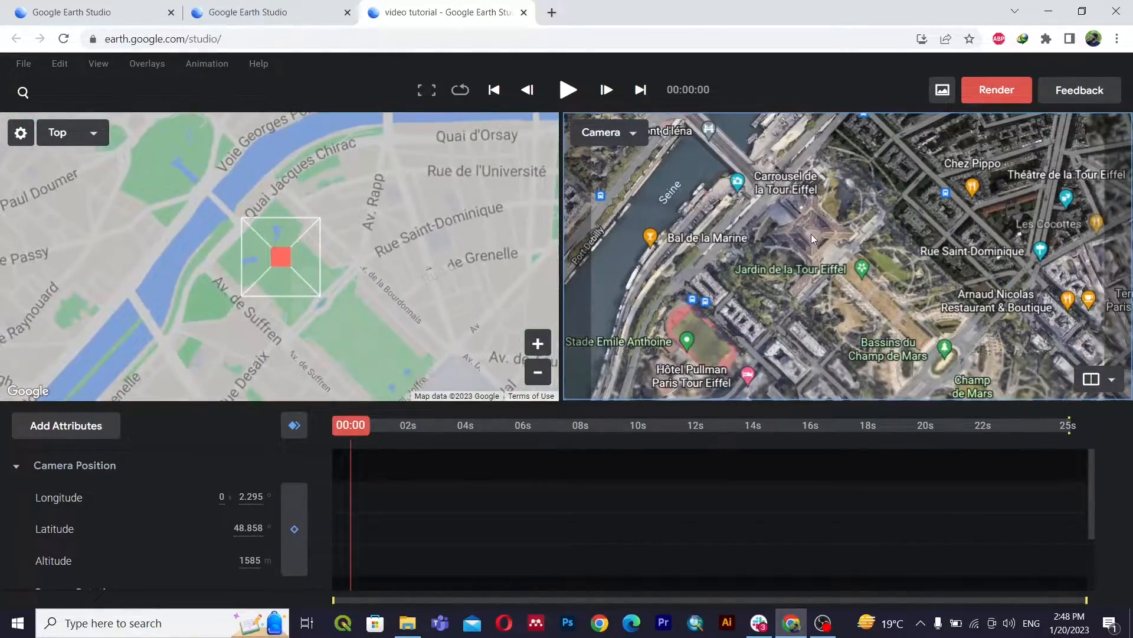
drag(802, 256, 813, 273)
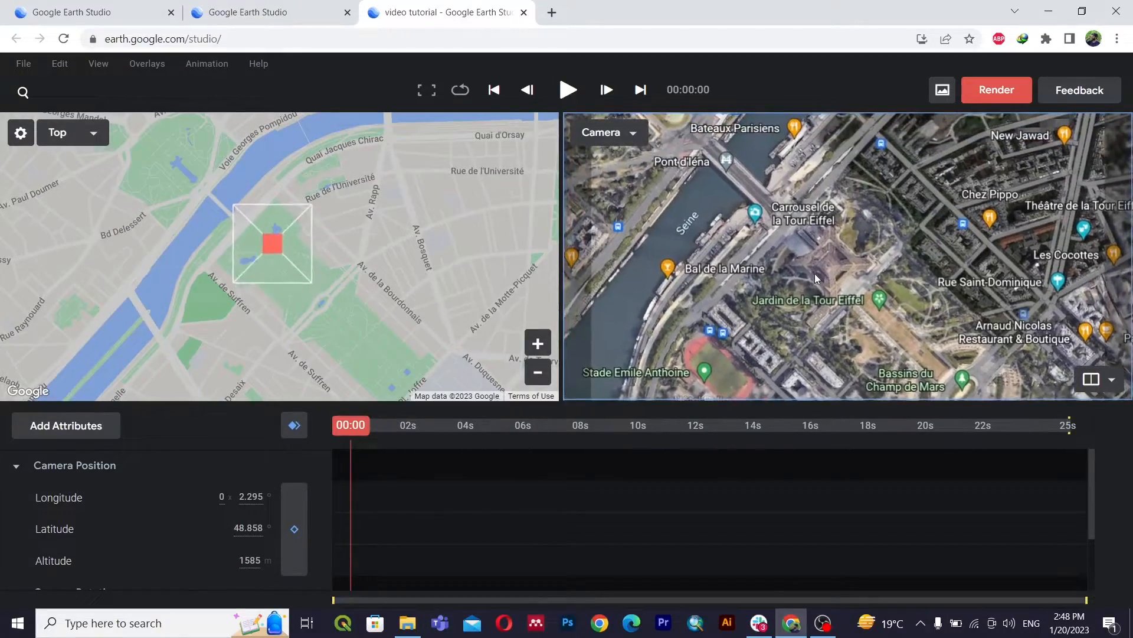
Step: Reframe the camera to an oblique view of the Eiffel Tower with the horizon in frame, at an altitude of about 401 m
scroll(823, 274, down, 2)
scroll(823, 274, up, 3)
scroll(824, 277, down, 1)
middle_drag(839, 313, 842, 191)
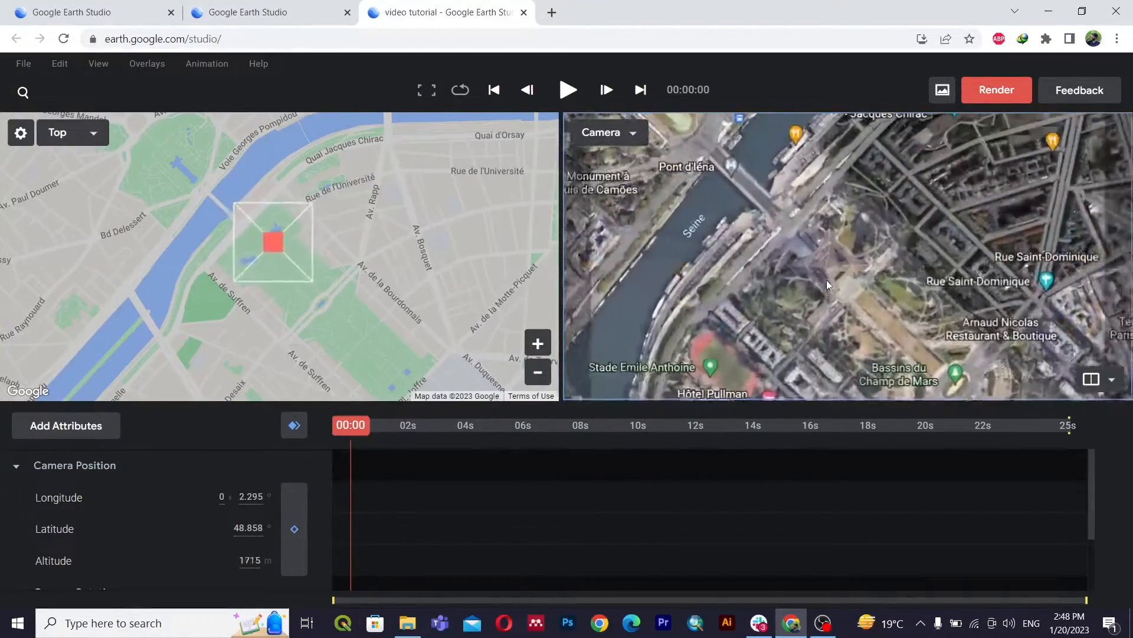
drag(842, 222, 836, 257)
scroll(838, 249, down, 4)
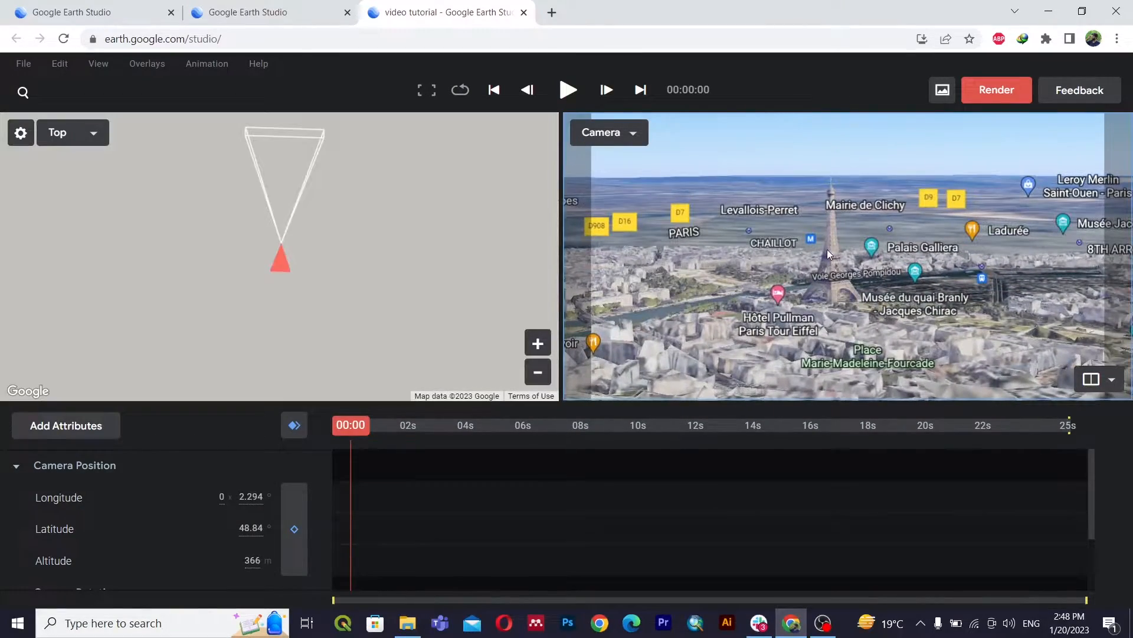
scroll(832, 250, up, 4)
scroll(838, 251, down, 4)
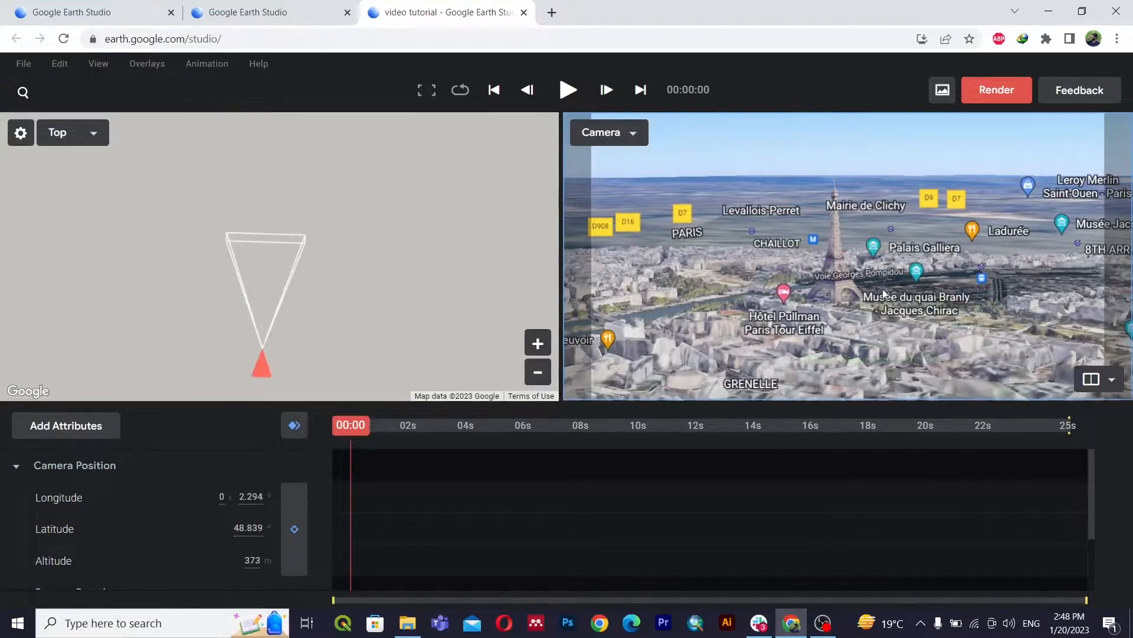
drag(883, 294, 846, 291)
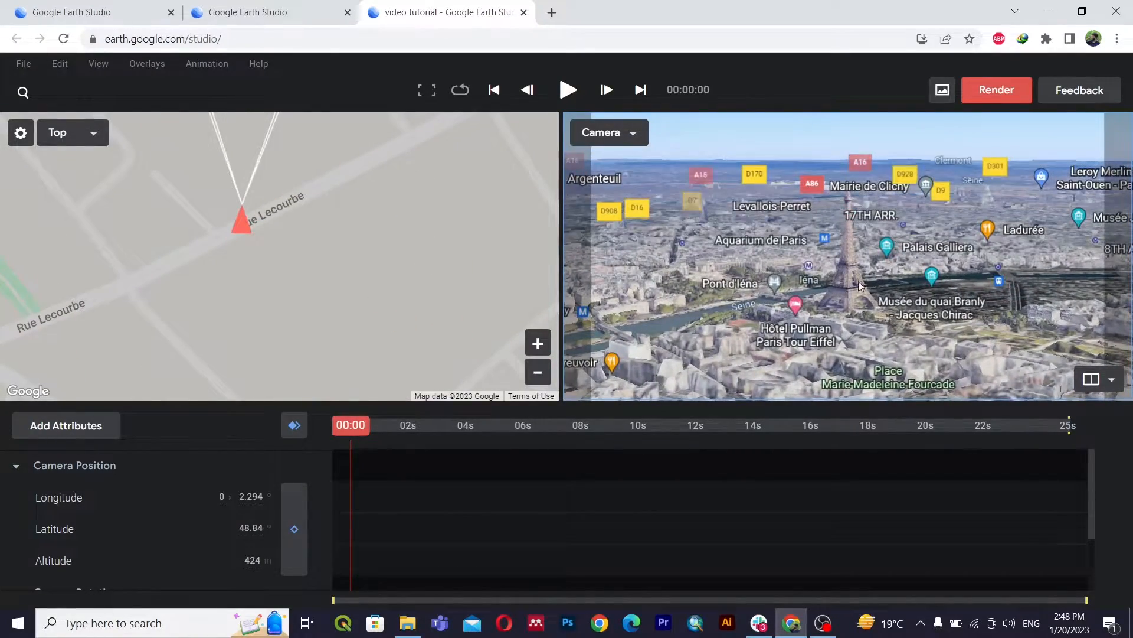
scroll(858, 278, up, 3)
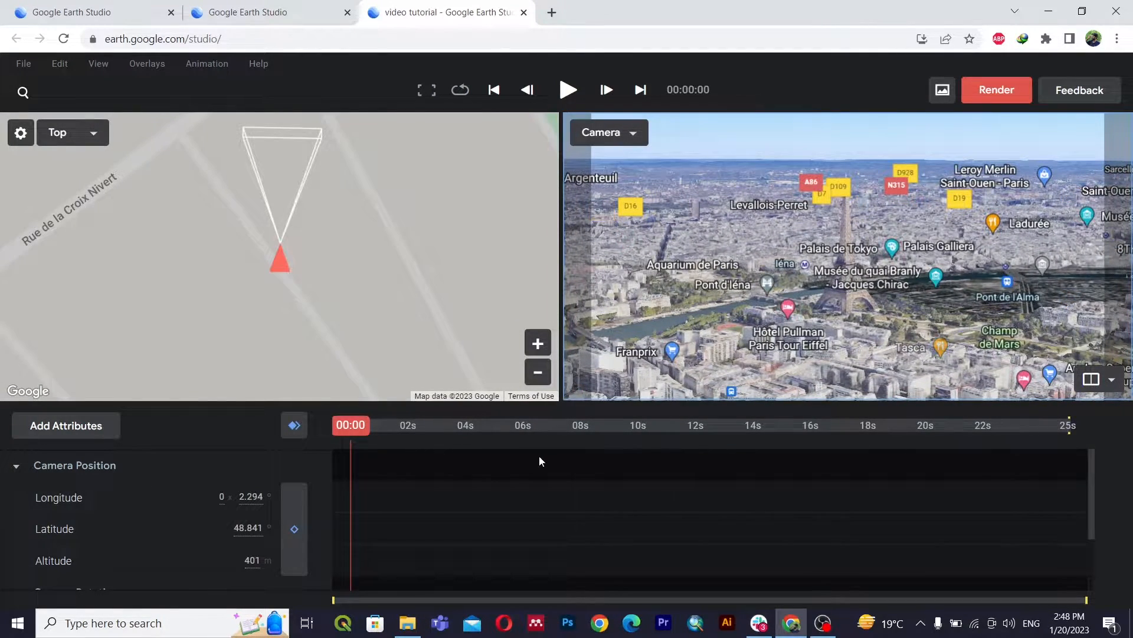
Step: Enlarge the attribute and timeline area so the camera rotation values fit below the position values
drag(564, 400, 568, 332)
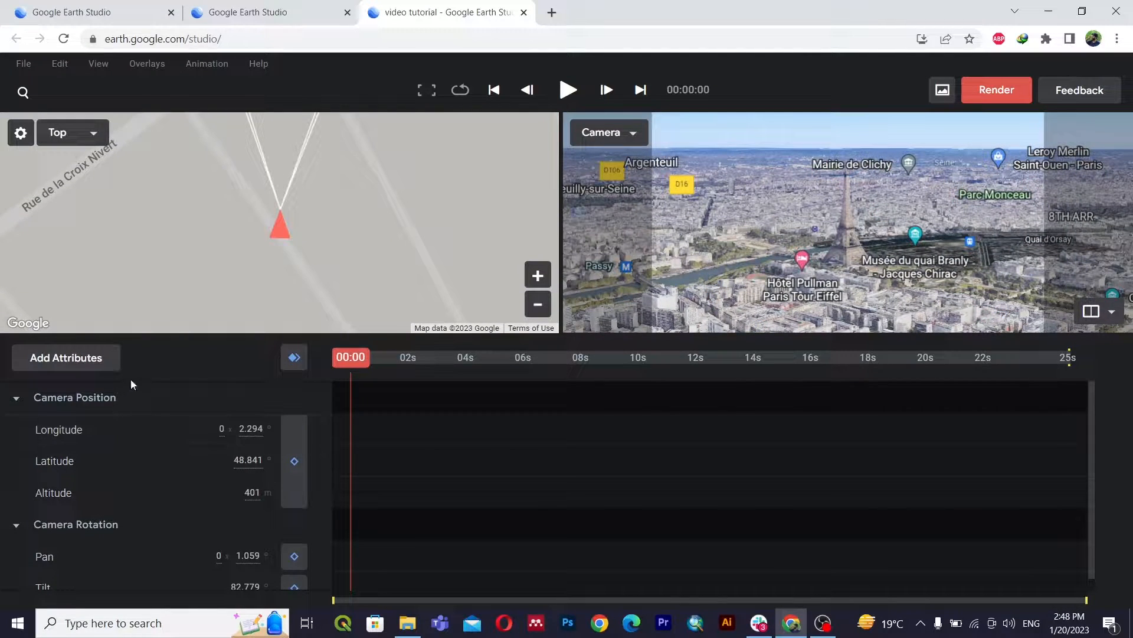
scroll(176, 459, down, 1)
scroll(172, 468, up, 1)
Step: Examine the camera's location in the Top view from the scale of France down to the Paris area
click(546, 308)
click(546, 308)
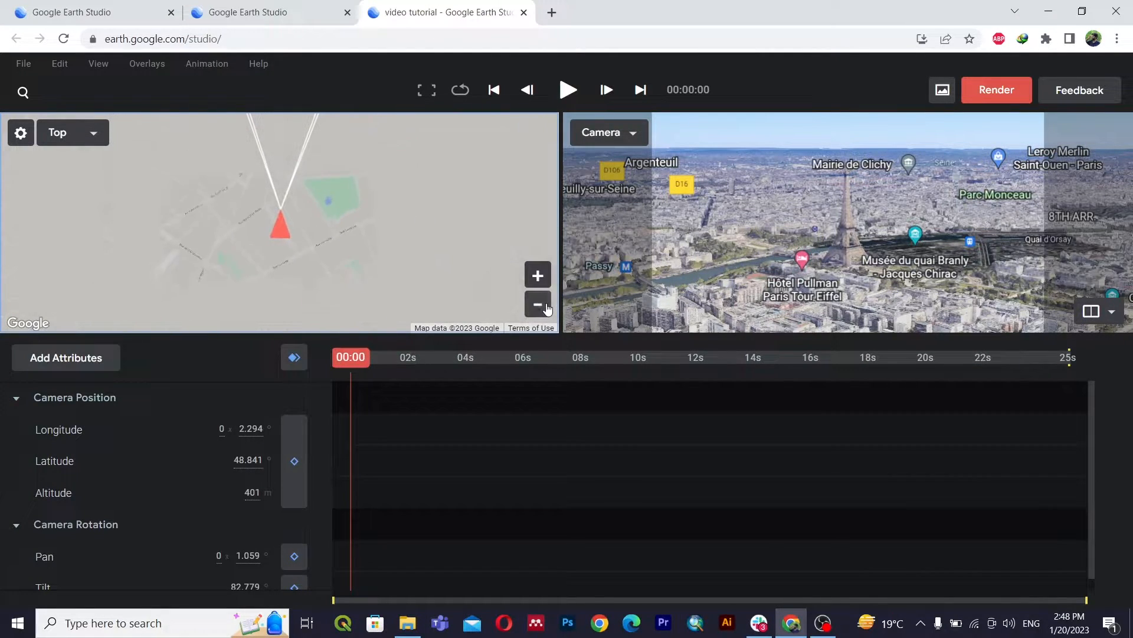
click(548, 308)
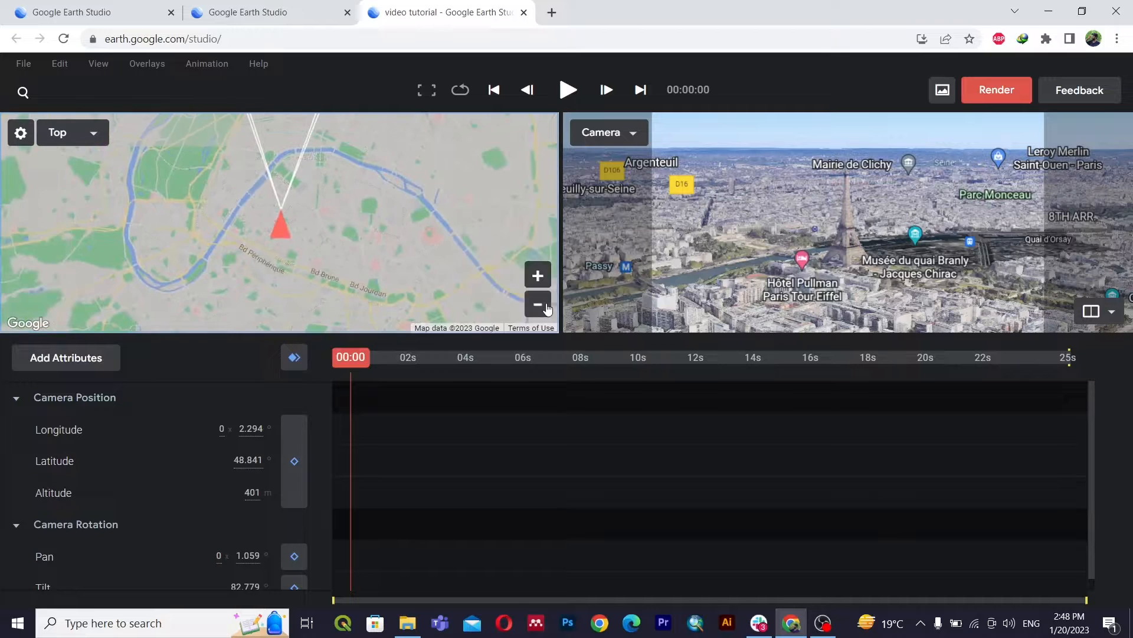
click(548, 309)
click(549, 308)
click(549, 309)
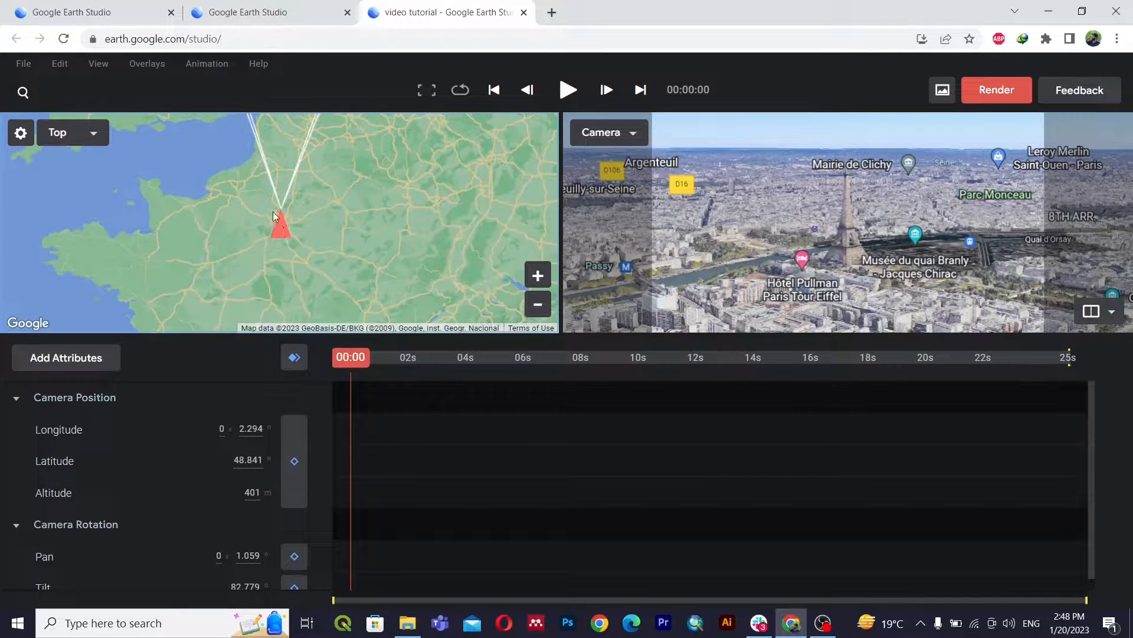
scroll(289, 227, up, 3)
scroll(297, 225, up, 5)
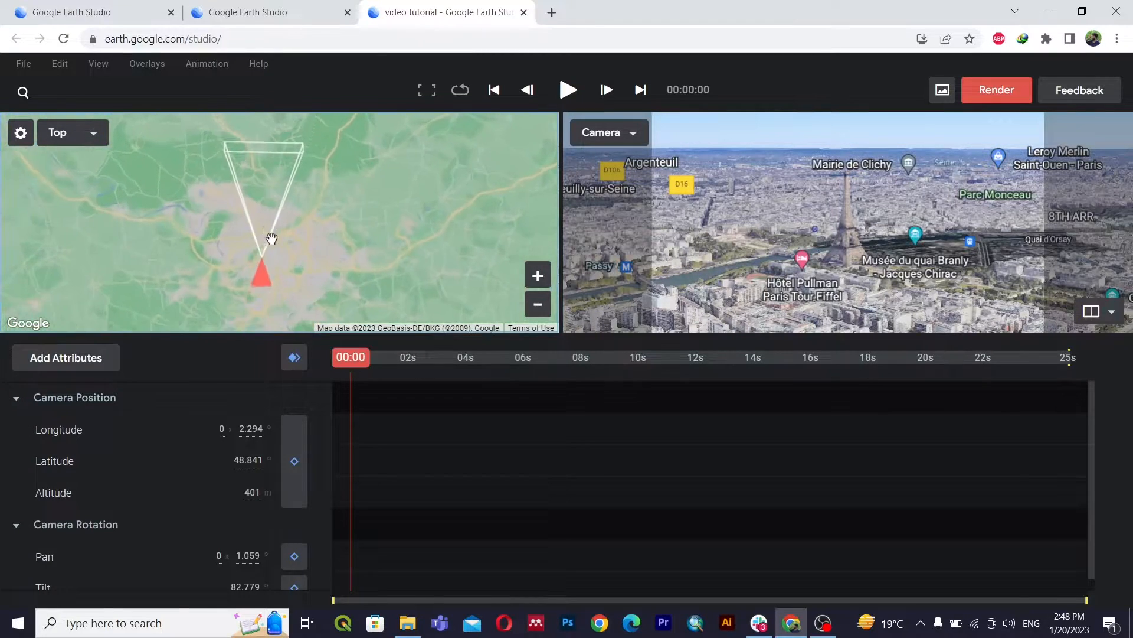
drag(288, 292, 306, 266)
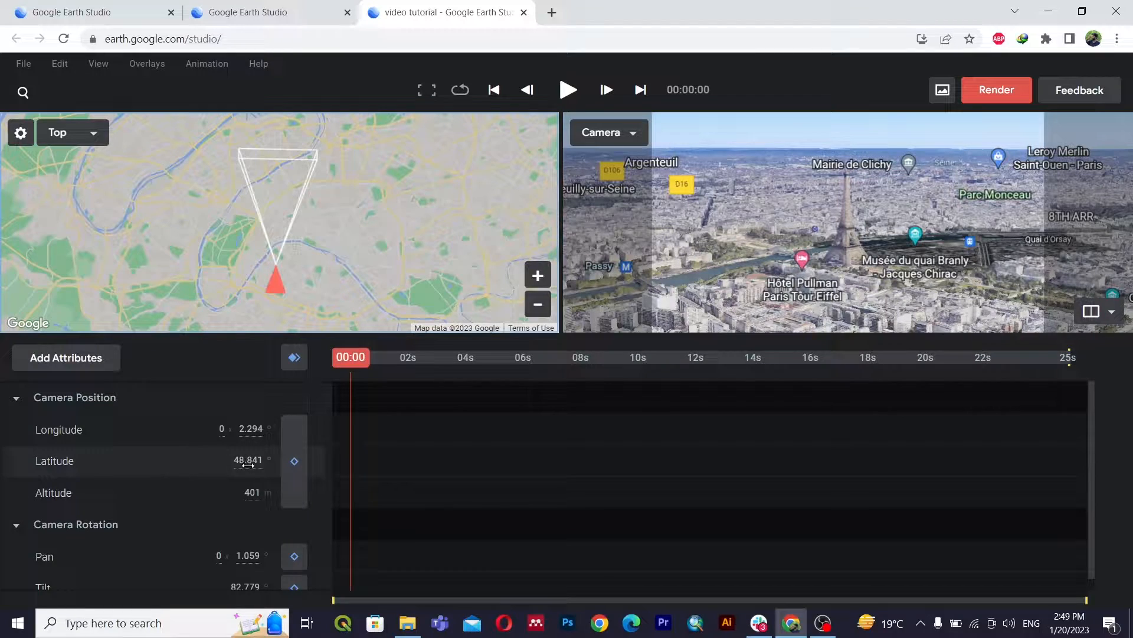
Step: Set the camera altitude to 451 m and the camera pan to 1.559°
mouse_move(251, 493)
mouse_down()
mouse_move(358, 498)
mouse_move(232, 493)
mouse_move(263, 491)
mouse_move(233, 492)
mouse_move(249, 486)
mouse_up()
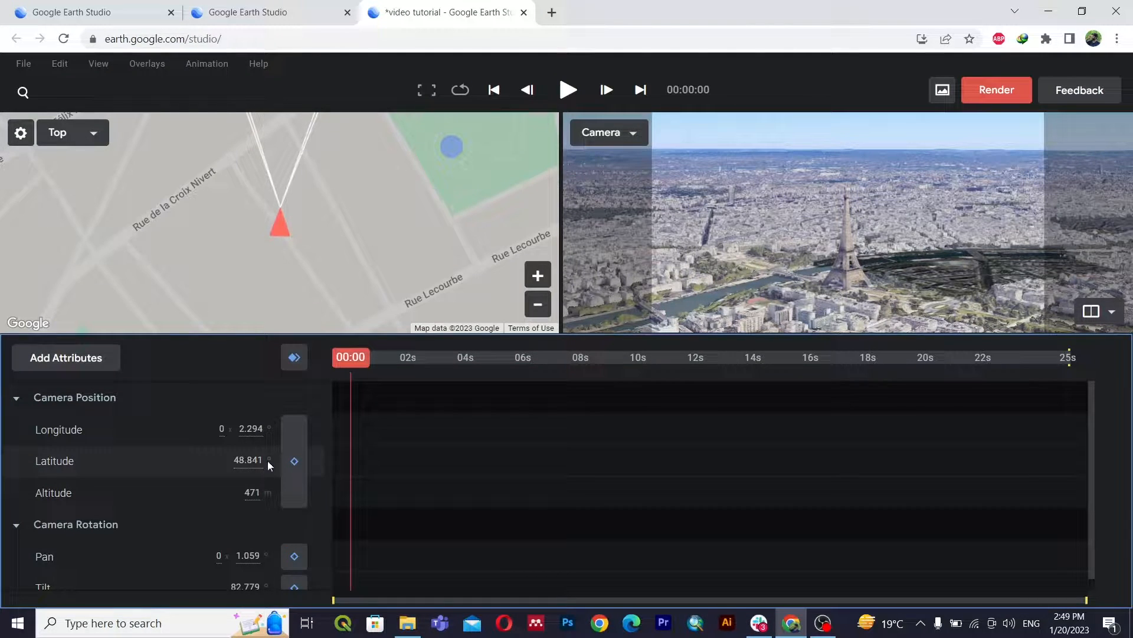
drag(239, 460, 262, 460)
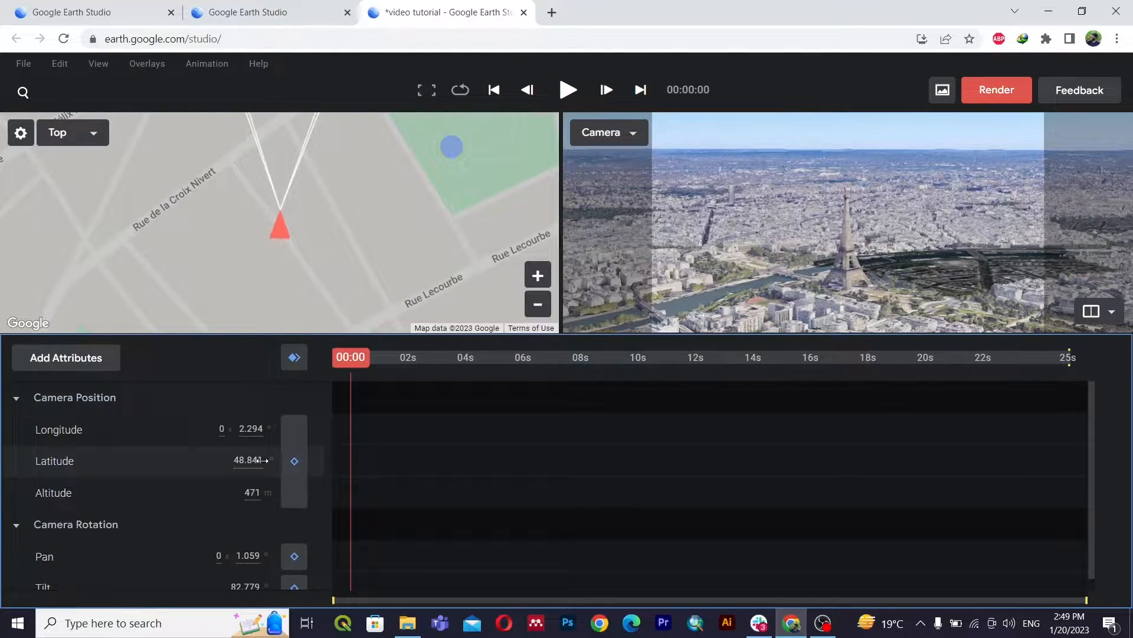
click(248, 460)
scroll(217, 463, down, 1)
click(228, 473)
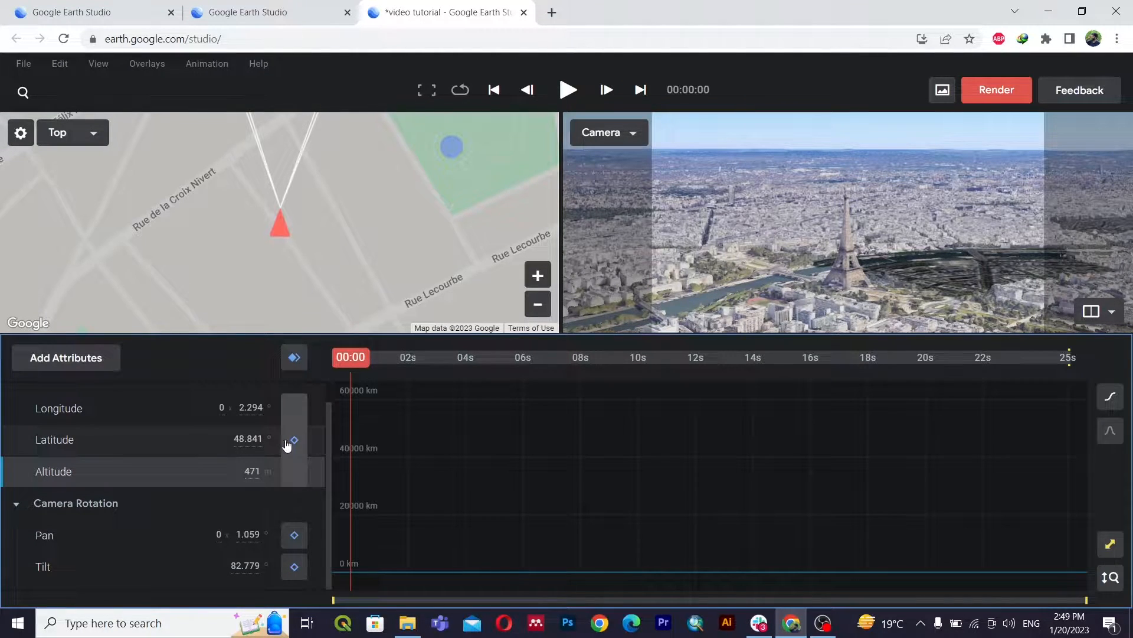
mouse_move(251, 471)
mouse_down()
mouse_move(271, 471)
mouse_move(239, 466)
mouse_up()
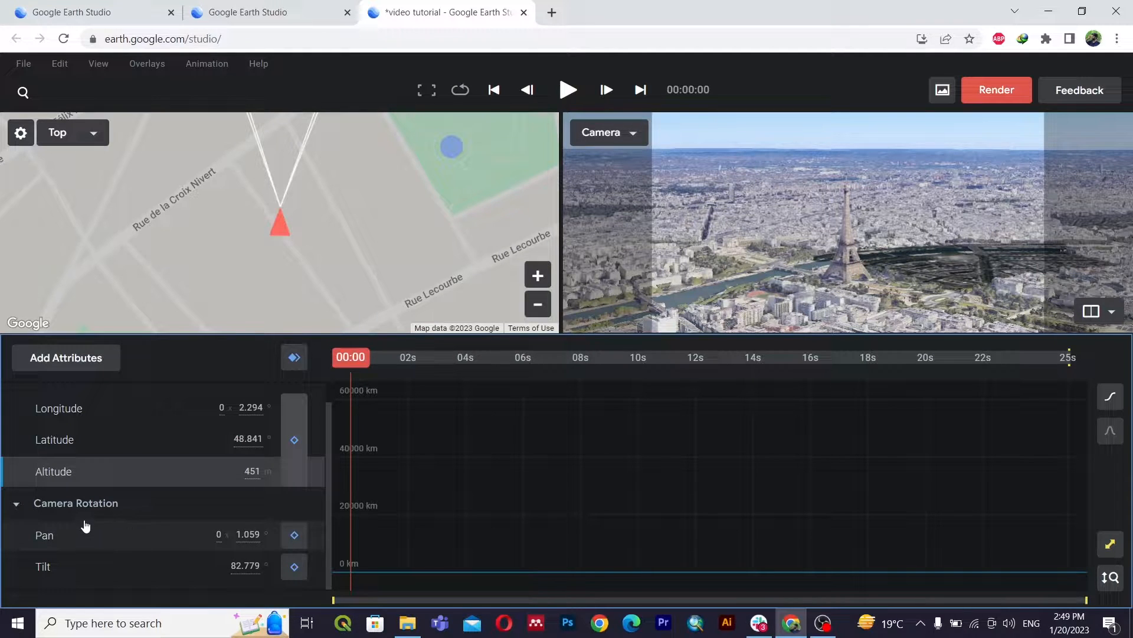
drag(248, 535, 278, 496)
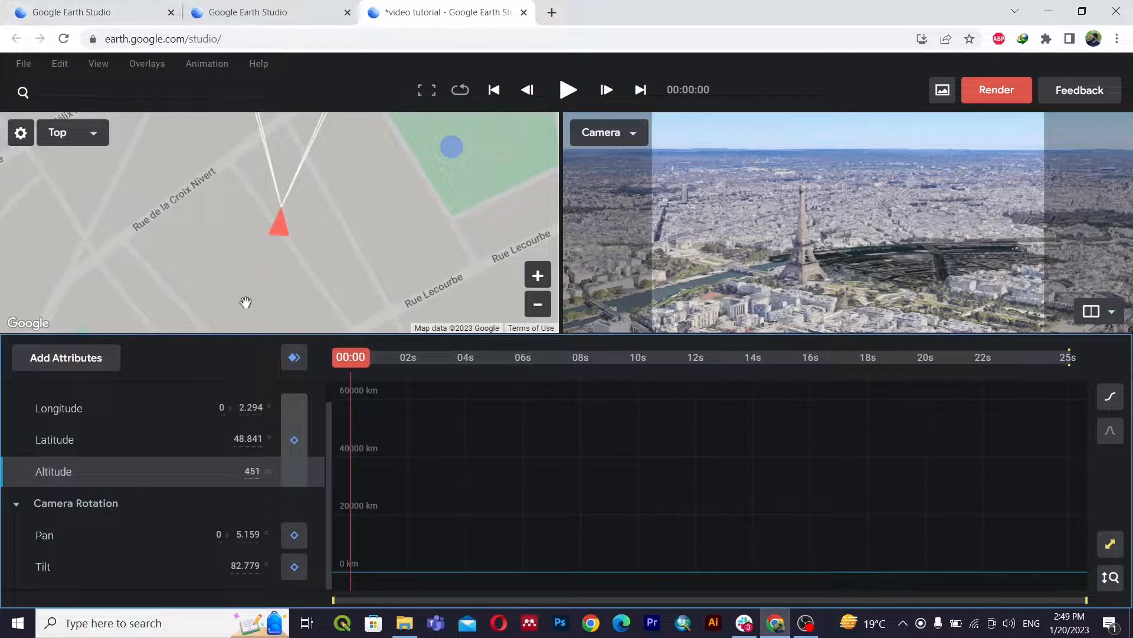
drag(252, 534, 232, 537)
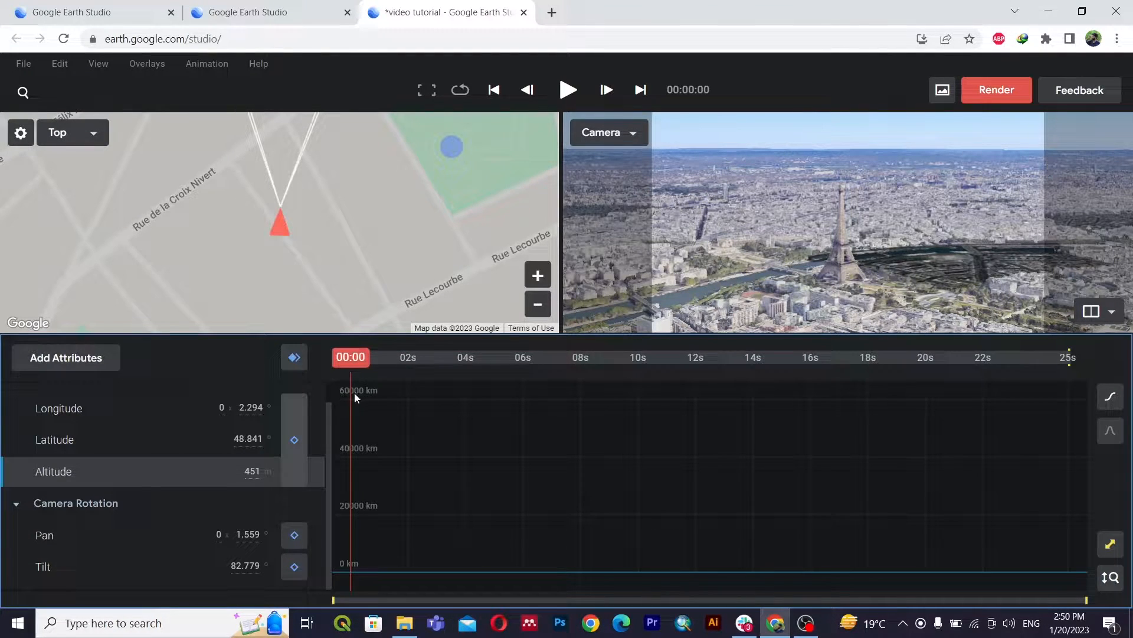
Step: Add keyframes for all attributes at 00:00 and delete the camera position keyframe
click(294, 358)
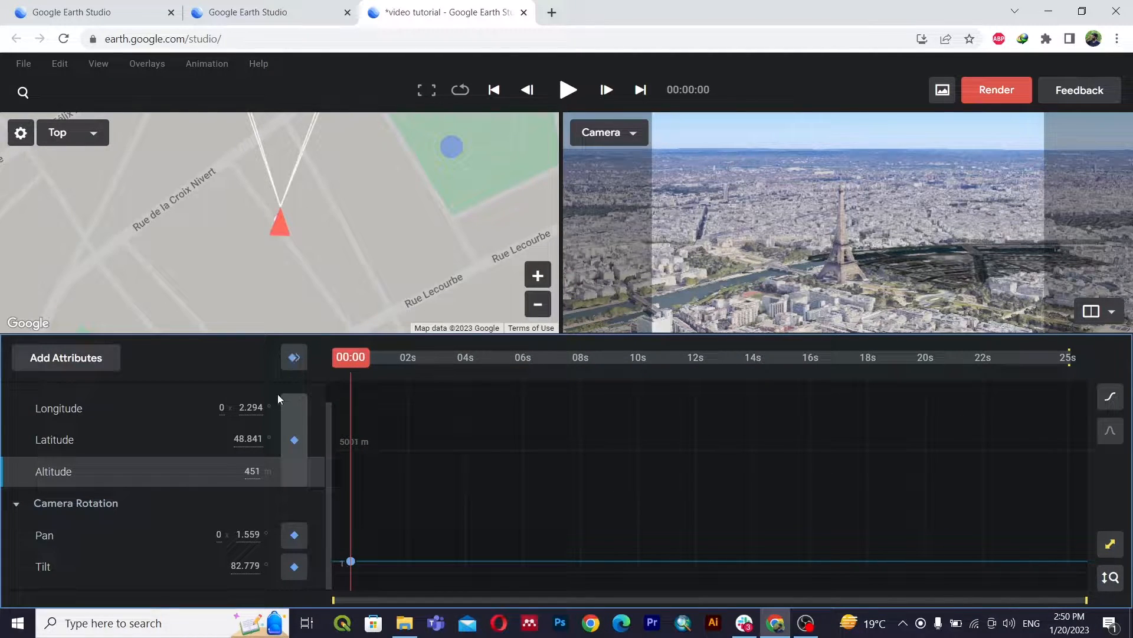
click(171, 416)
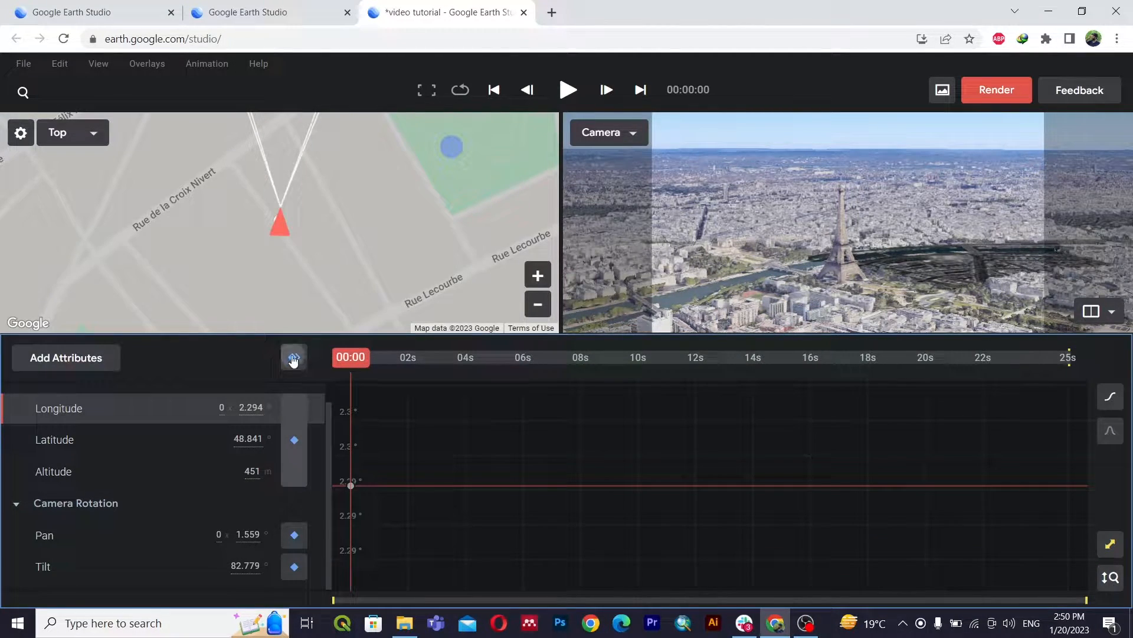
drag(341, 410, 396, 572)
key(Delete)
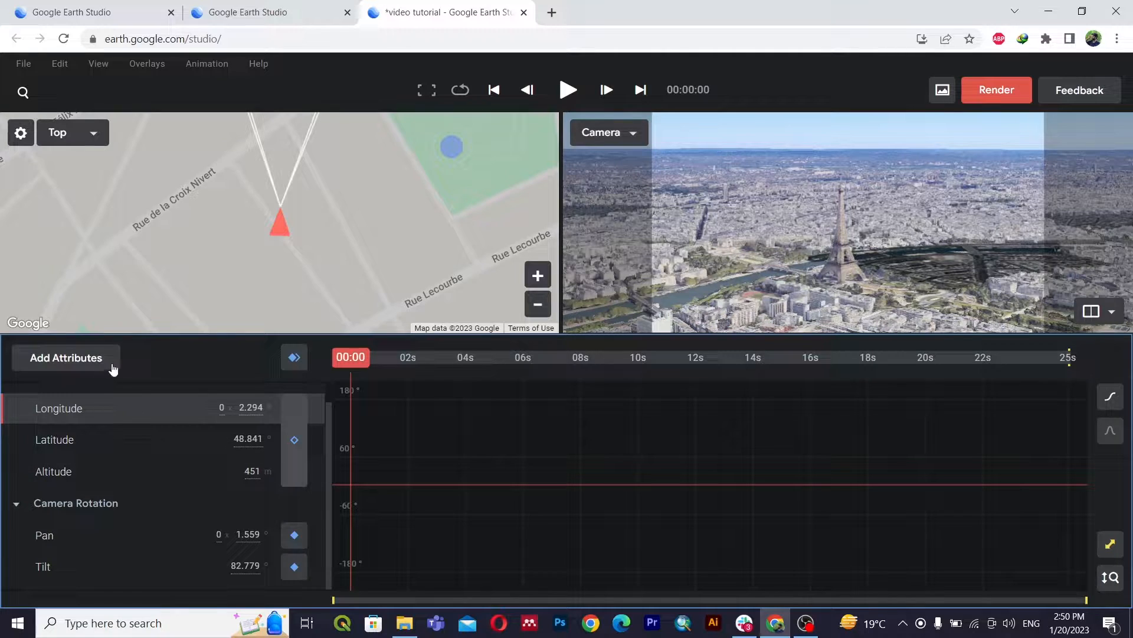
Step: Try the Camera Target attribute on the Eiffel Tower and remove it again
click(90, 367)
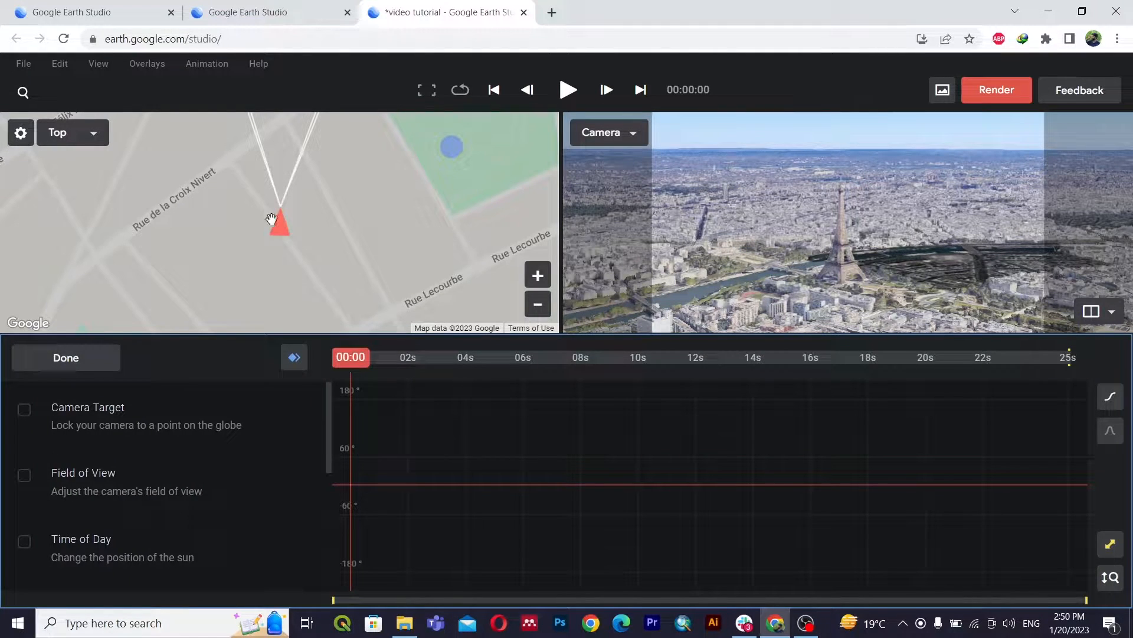
scroll(47, 449, down, 1)
scroll(41, 437, up, 1)
click(23, 410)
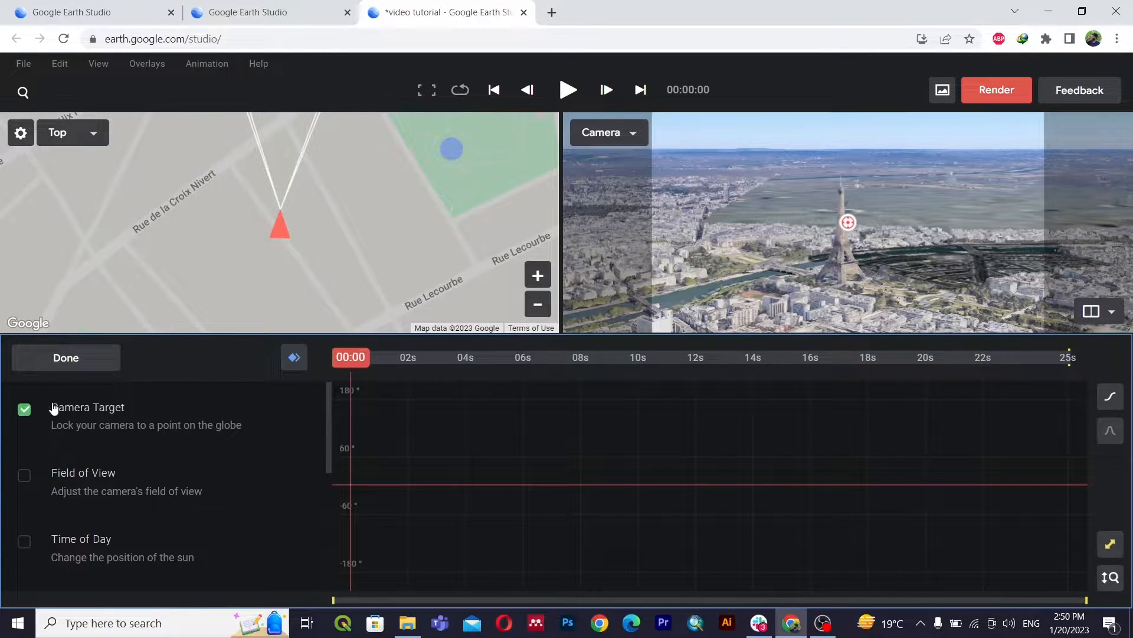
mouse_move(850, 223)
mouse_down()
mouse_move(829, 221)
mouse_move(922, 224)
mouse_move(846, 225)
mouse_up()
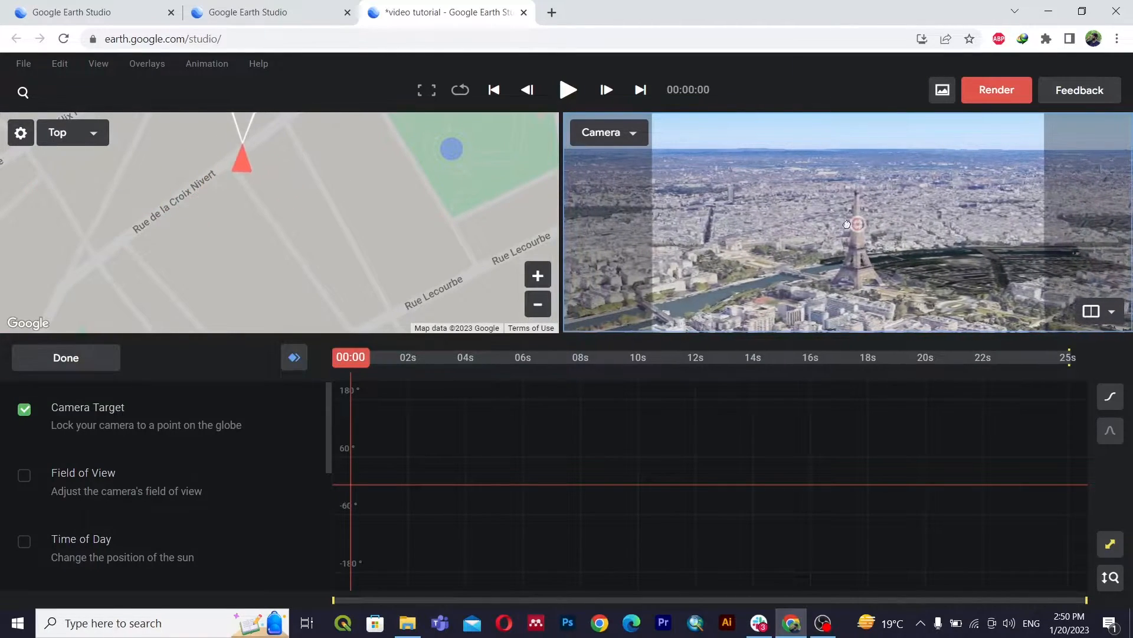
click(25, 409)
Step: Look through the available attributes and add Time of Day to the project
scroll(55, 511, down, 1)
scroll(55, 511, down, 4)
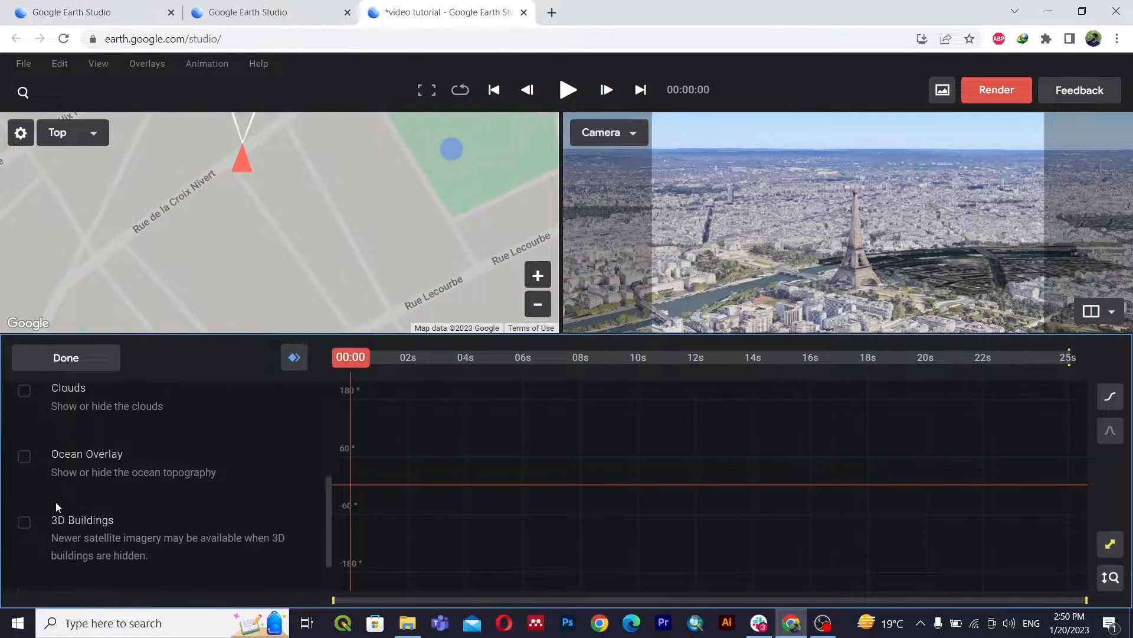
scroll(28, 485, up, 5)
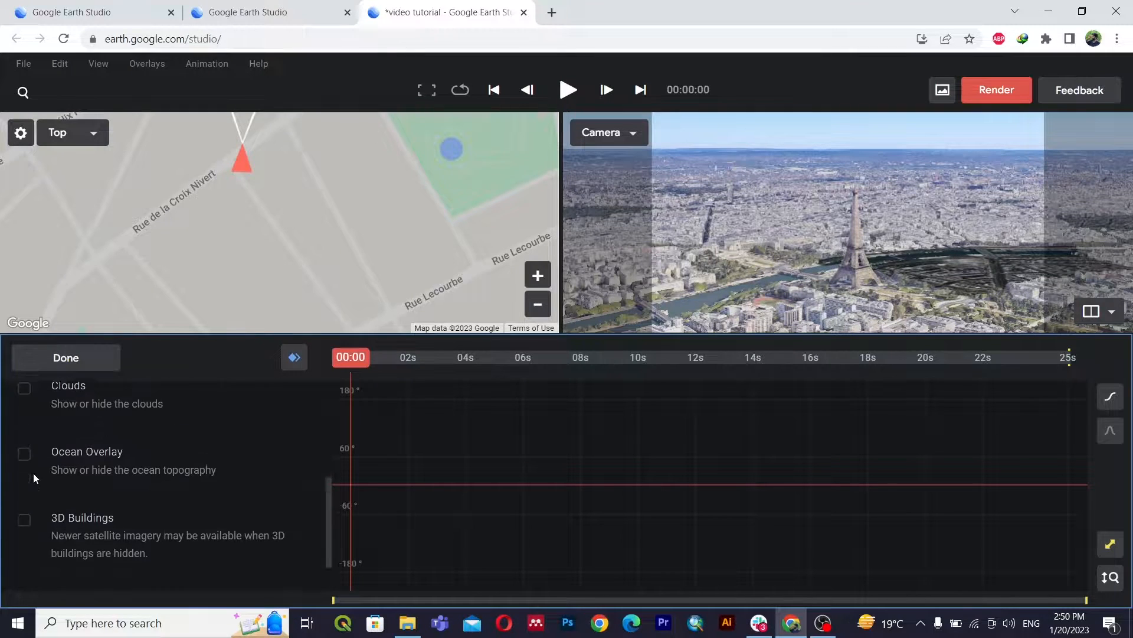
click(24, 493)
click(88, 365)
Step: Set the environment time of day to 07:51
scroll(176, 537, down, 3)
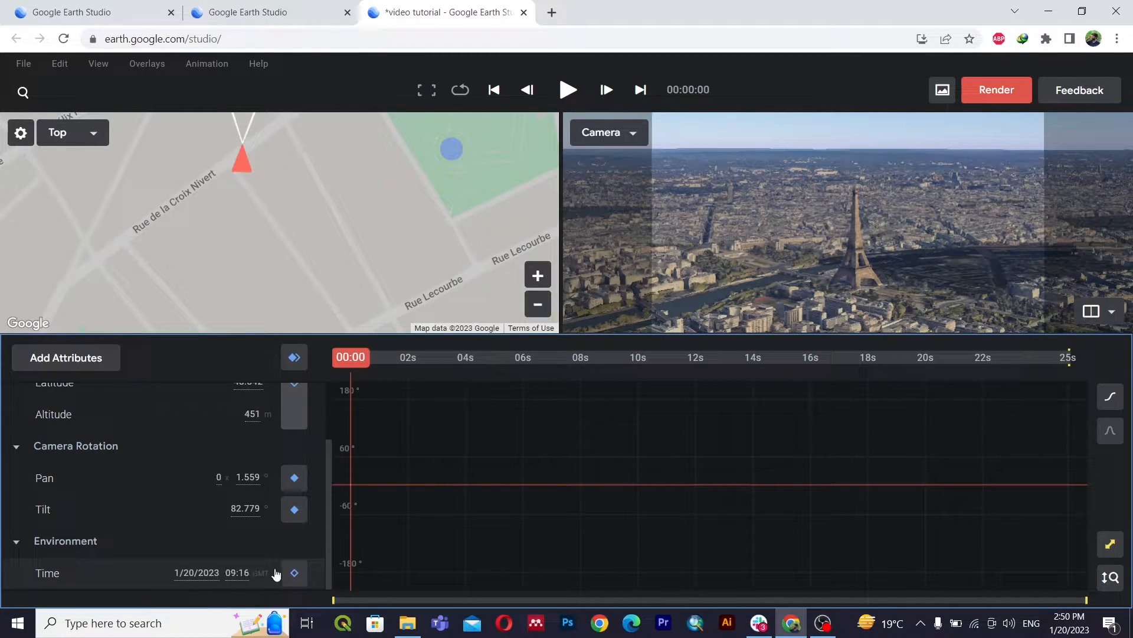
drag(323, 568, 366, 559)
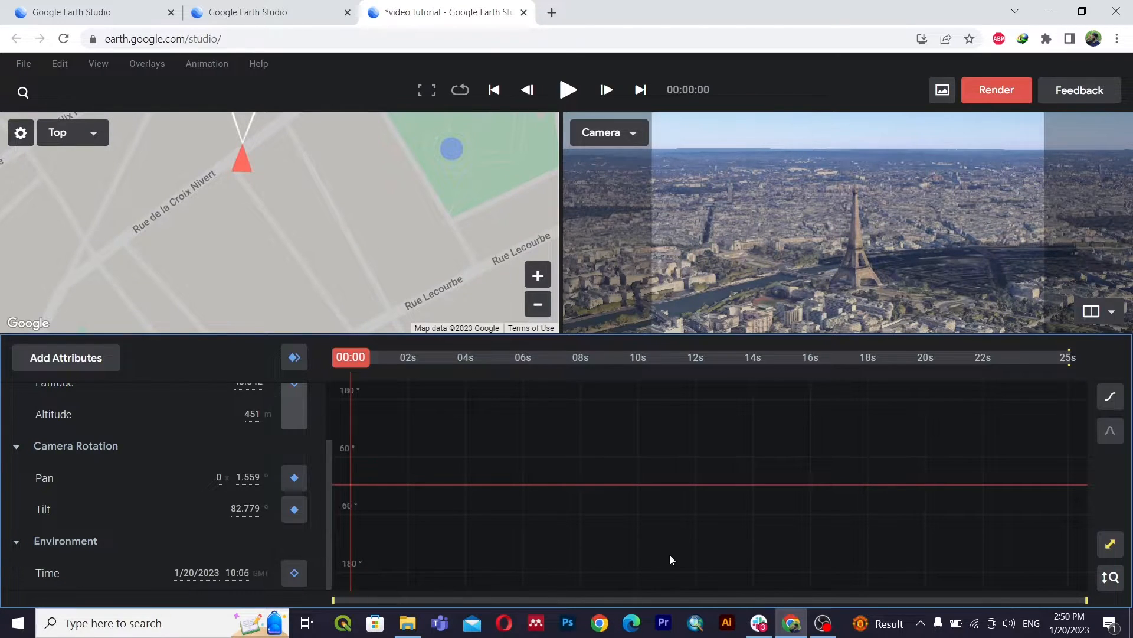
drag(790, 554, 783, 555)
drag(248, 569, 238, 571)
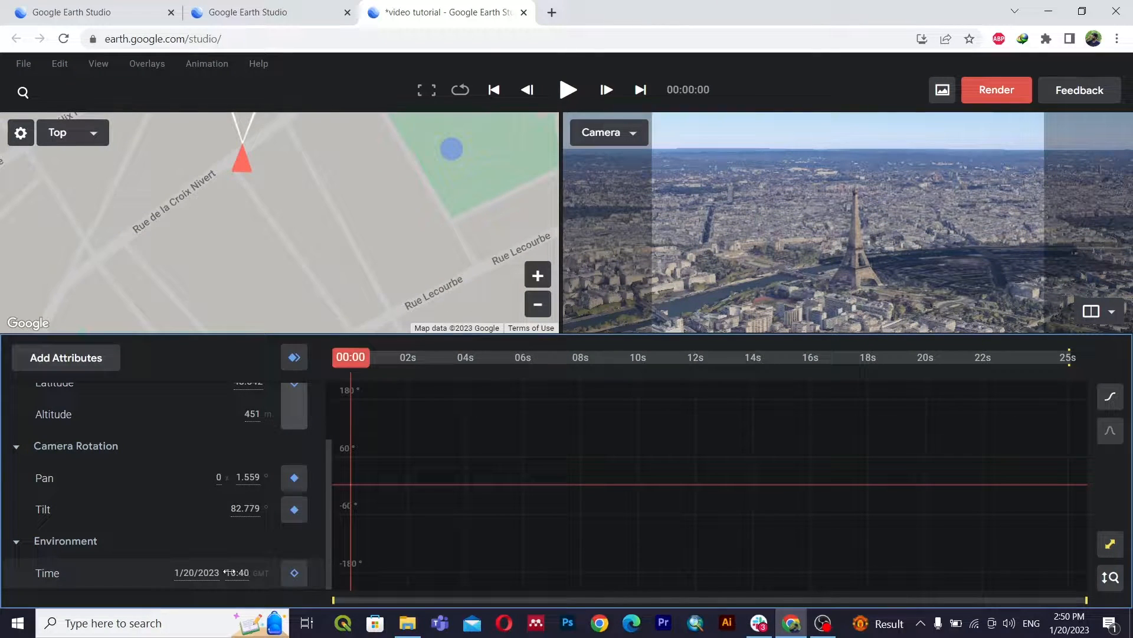
drag(311, 582, 231, 573)
drag(159, 560, 123, 557)
drag(243, 575, 132, 574)
click(231, 575)
click(232, 579)
key(BackSpace)
text(7:51)
key(Return)
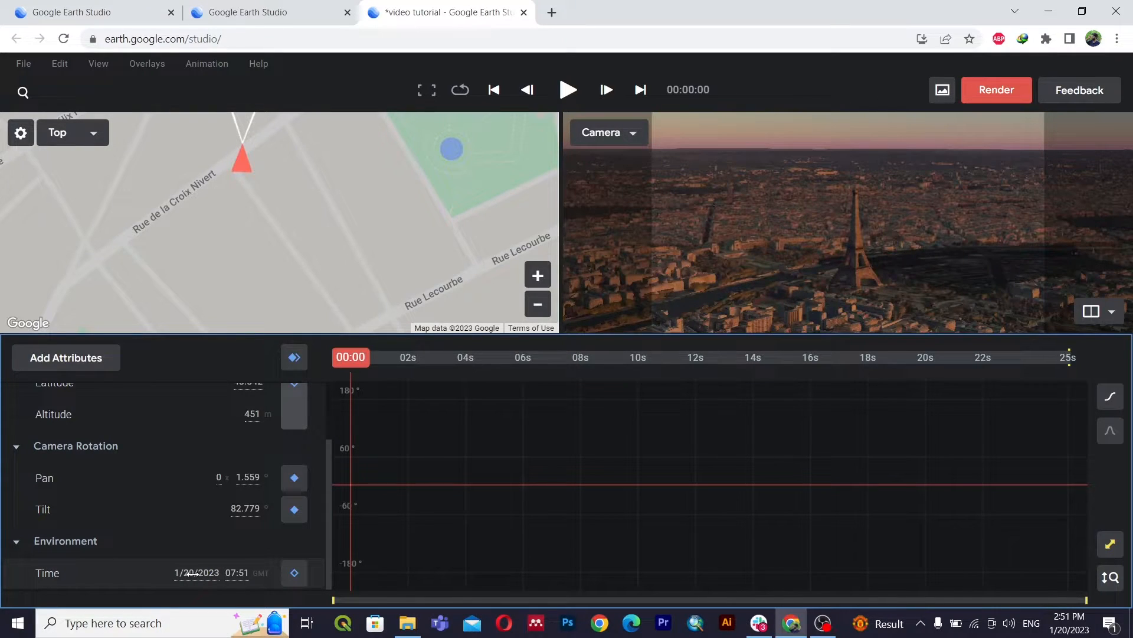
Step: Set the time to 08:04 and reframe the Eiffel Tower beside the low sun, at about 207 m altitude and 123.5° pan
middle_drag(914, 295, 820, 245)
drag(237, 573, 330, 569)
middle_drag(909, 310, 1031, 283)
middle_drag(756, 303, 858, 275)
drag(880, 291, 1052, 262)
mouse_move(846, 284)
mouse_down()
mouse_move(850, 271)
mouse_move(856, 284)
mouse_move(840, 284)
mouse_up()
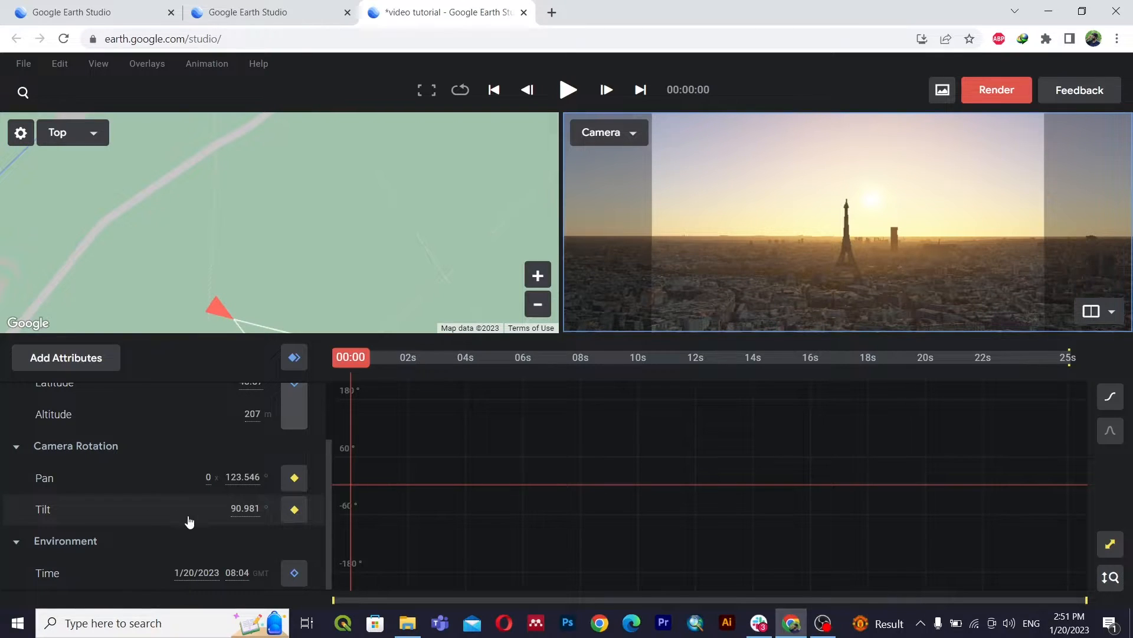
Step: Add keyframes for all attributes at 00:00, capturing the sunrise camera framing and the 08:04 time
scroll(189, 517, up, 2)
scroll(201, 516, down, 2)
scroll(204, 514, up, 2)
scroll(204, 517, down, 2)
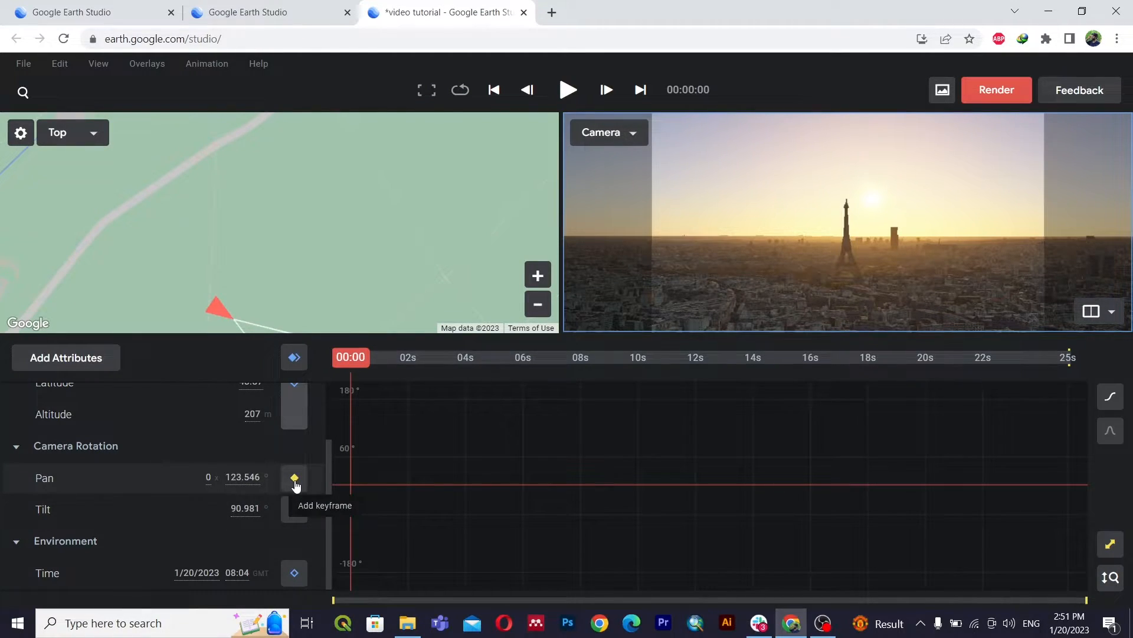
click(295, 509)
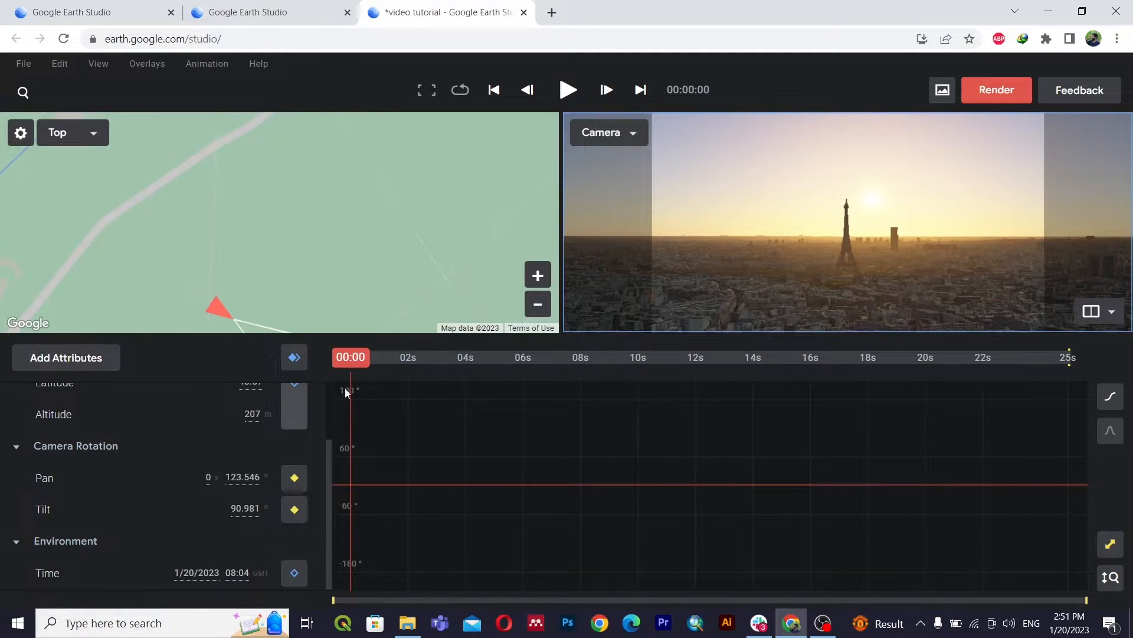
click(293, 358)
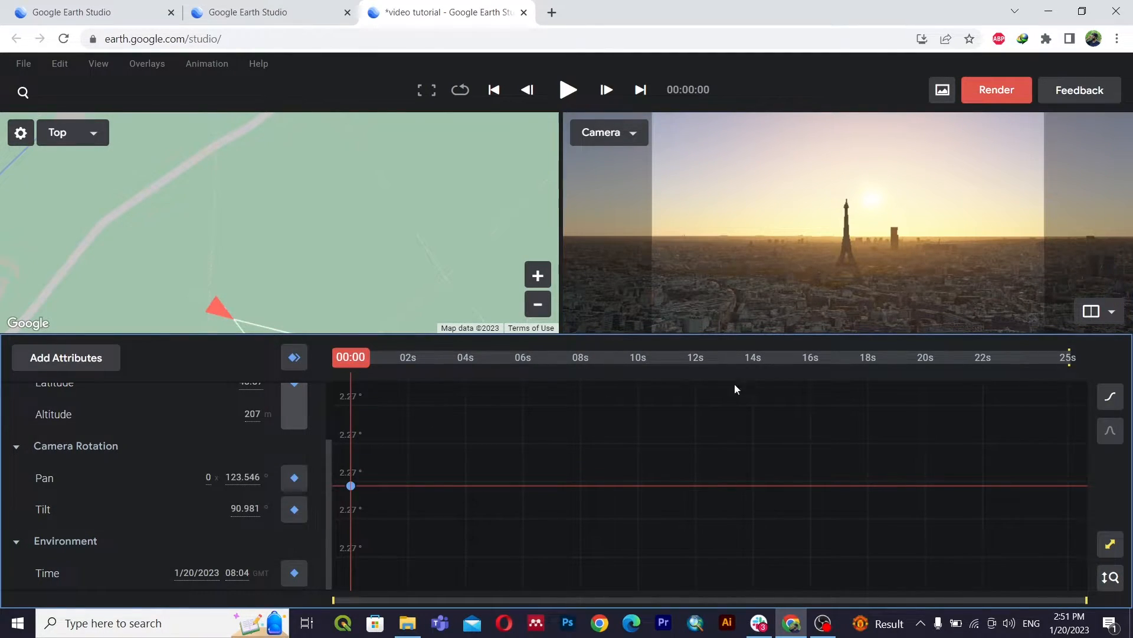
Step: Swing the camera around the Eiffel Tower to a pan of about 104.4° and an altitude of about 226 m
drag(854, 267, 815, 273)
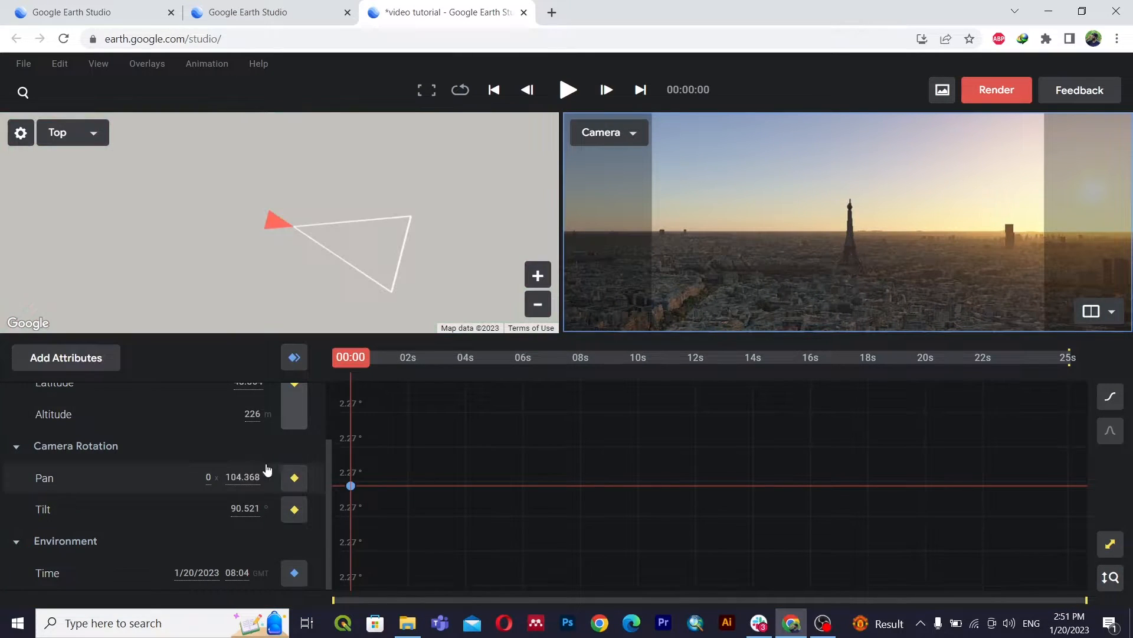
scroll(266, 467, up, 1)
scroll(306, 461, down, 1)
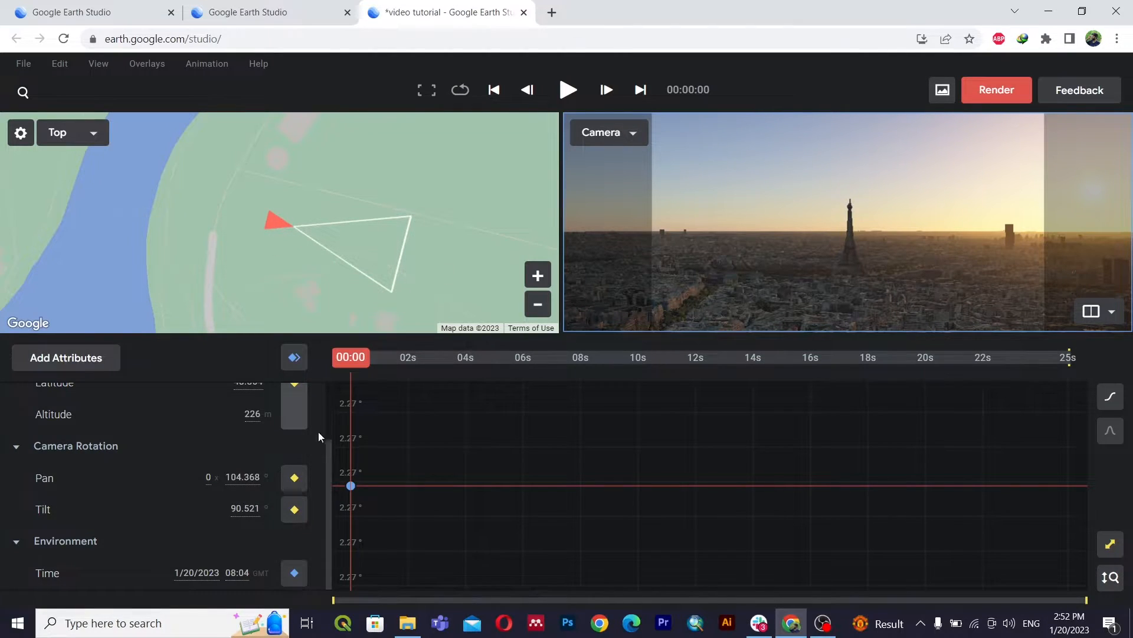
Step: Add keyframes for all attributes at 00:02:07 and preview the animation from the start
drag(345, 367, 415, 358)
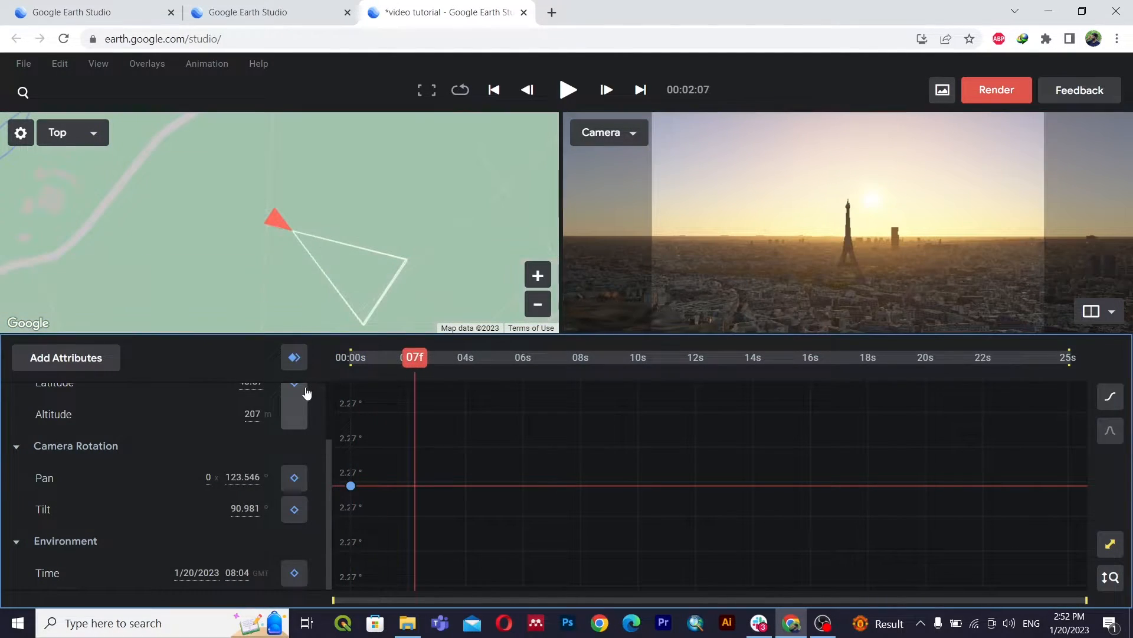
click(295, 359)
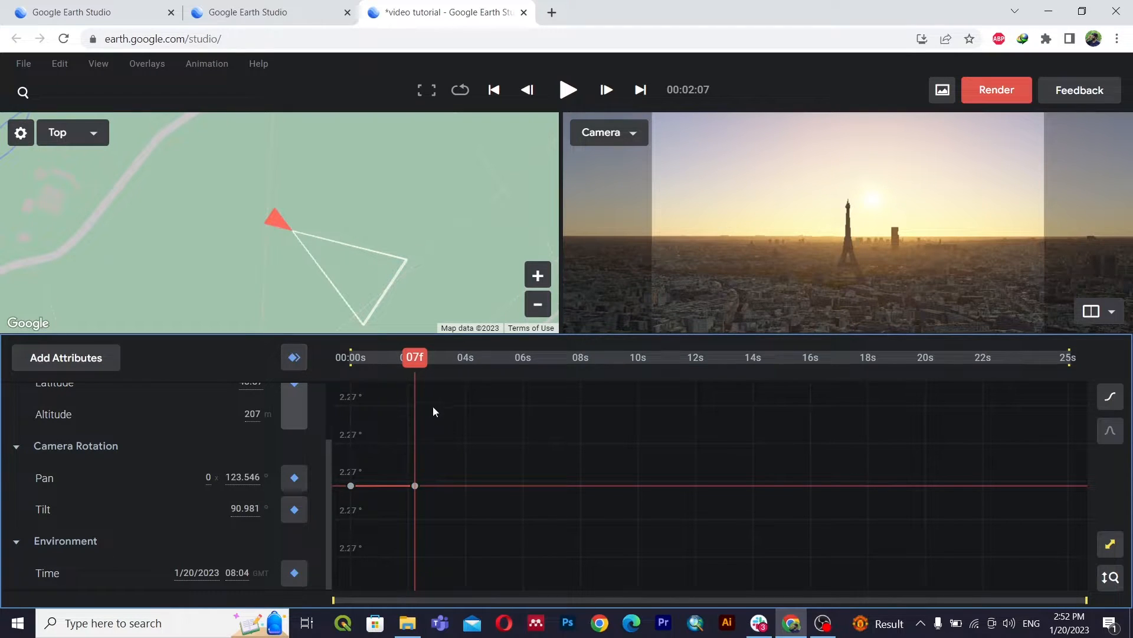
drag(415, 359, 283, 358)
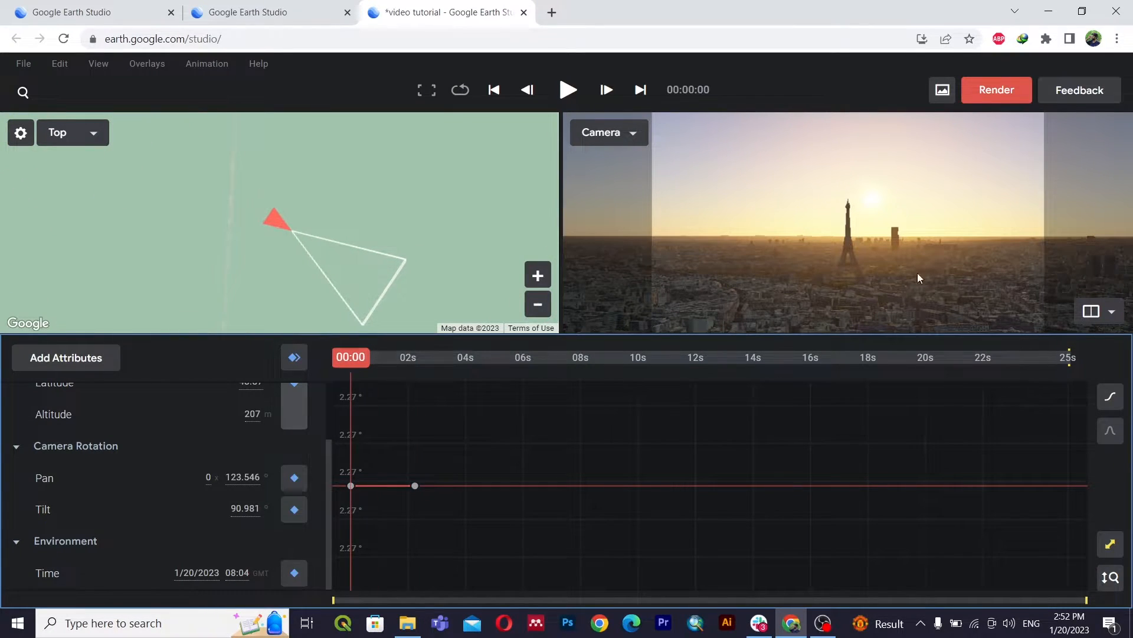
click(563, 91)
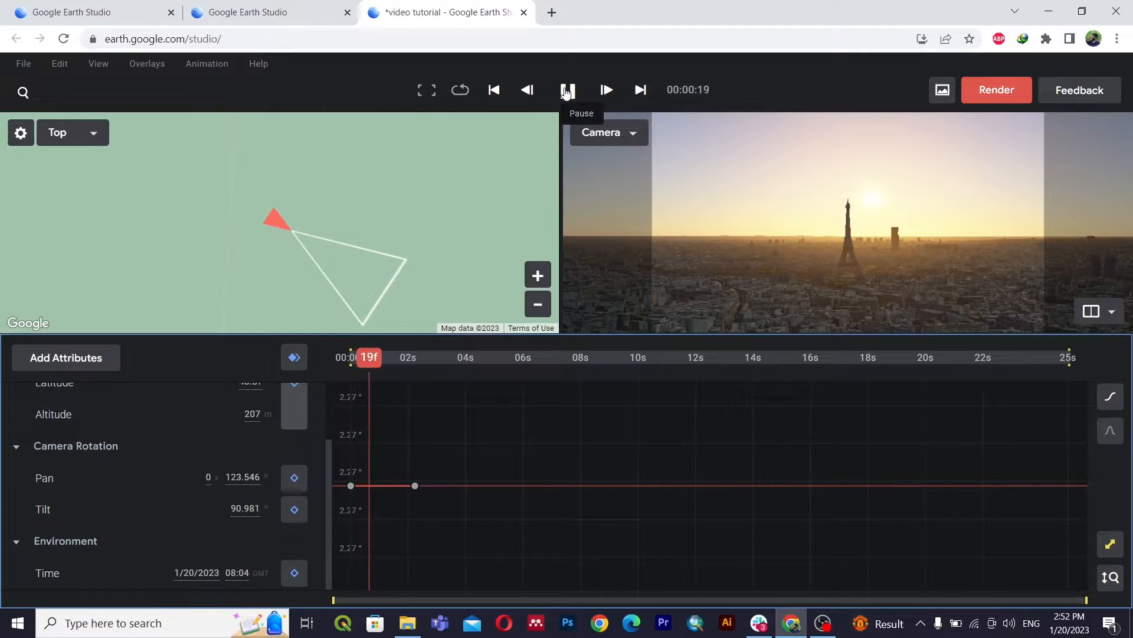
click(566, 92)
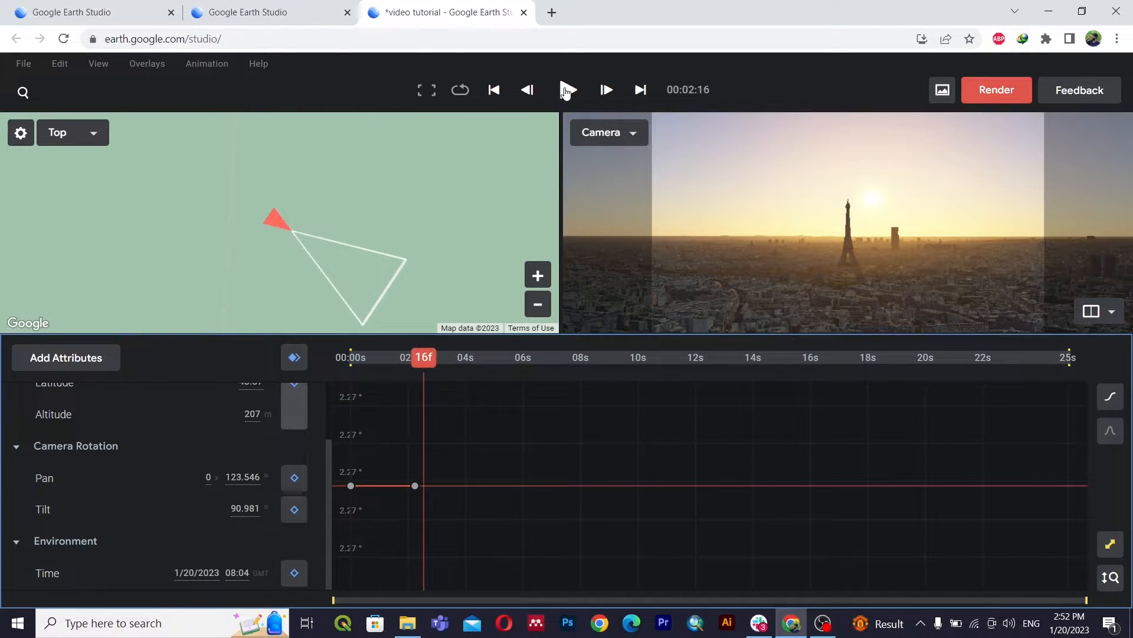
Step: Try to select the keyframes in the longitude value graph and return the playhead to 00:00
drag(449, 431, 331, 557)
drag(446, 451, 348, 511)
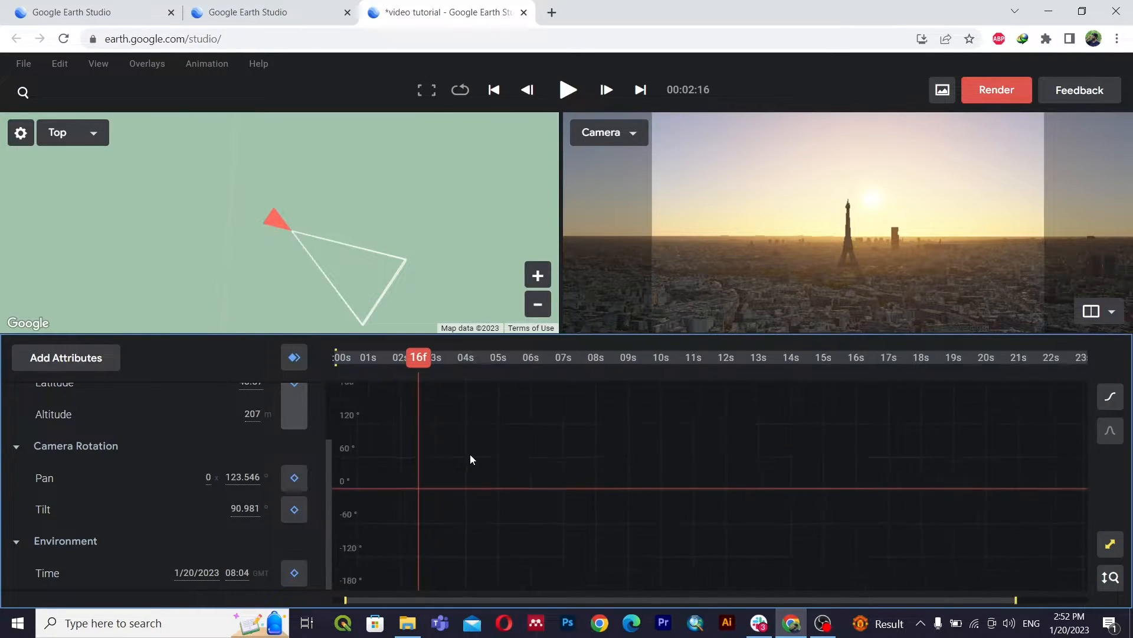
click(1109, 432)
click(1108, 403)
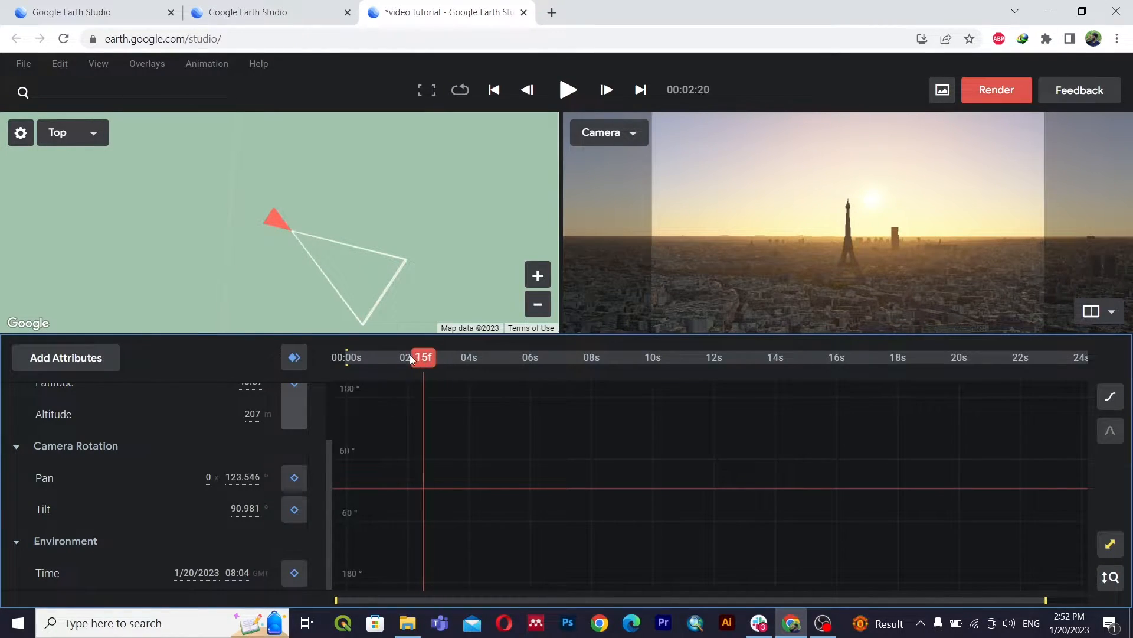
drag(430, 364, 308, 356)
scroll(310, 439, up, 2)
scroll(334, 456, up, 1)
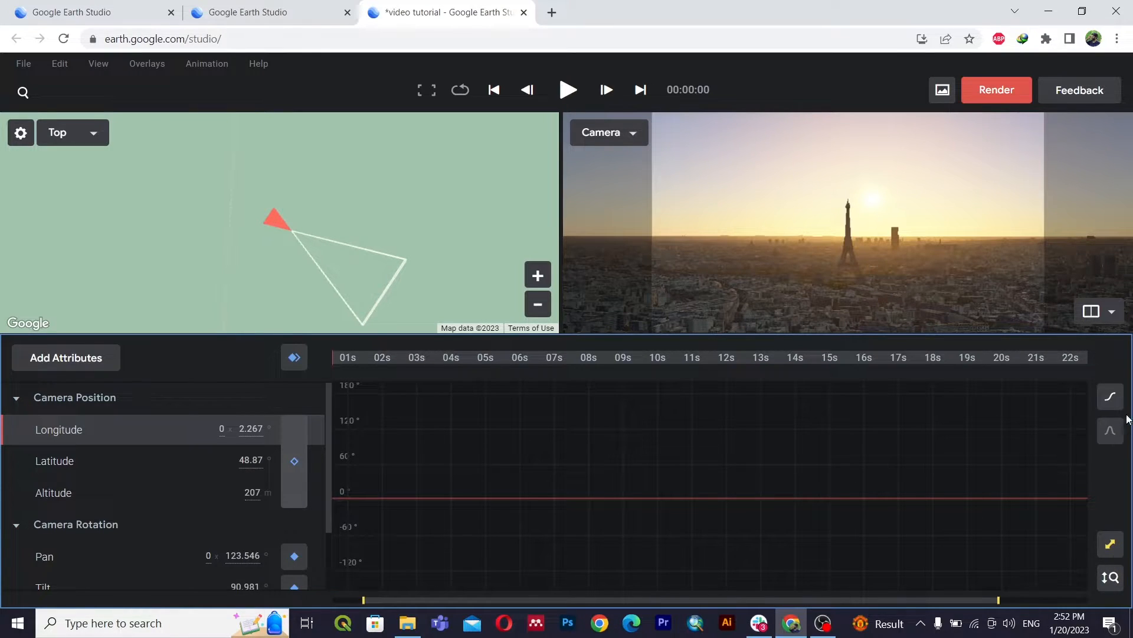
Step: Switch the timeline from the value graph to the keyframe editor
click(1112, 313)
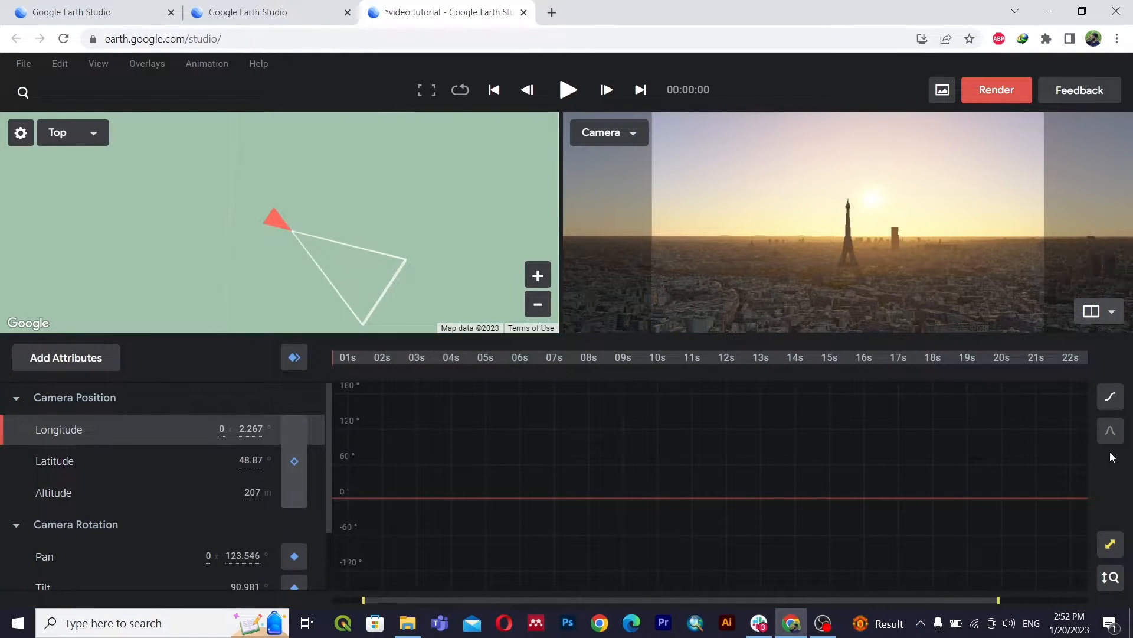
right_click(987, 459)
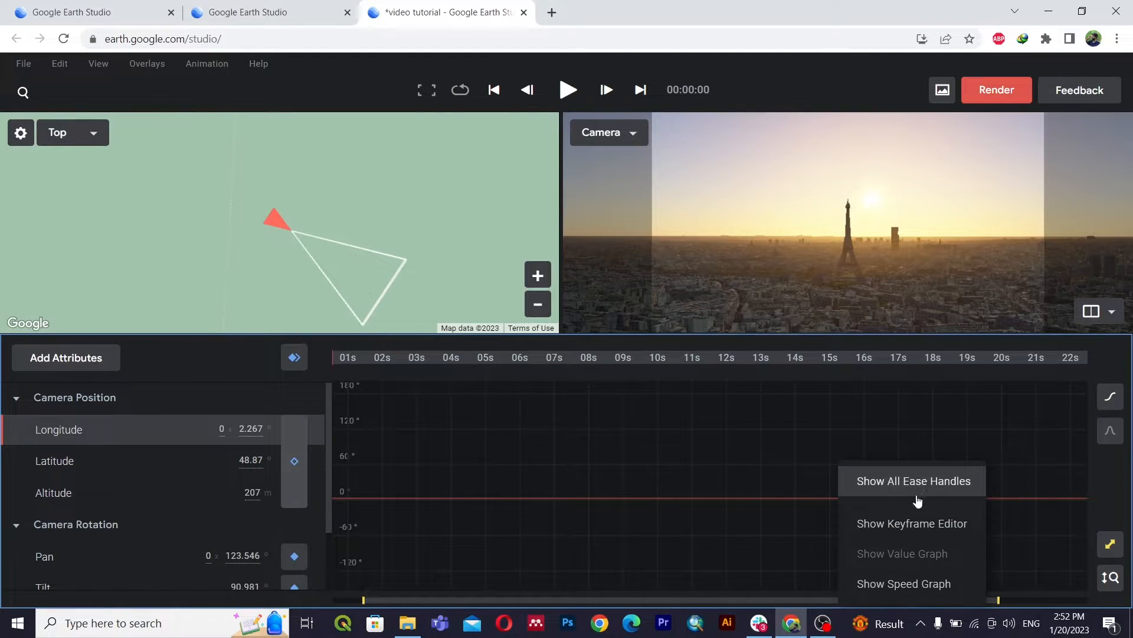
click(909, 524)
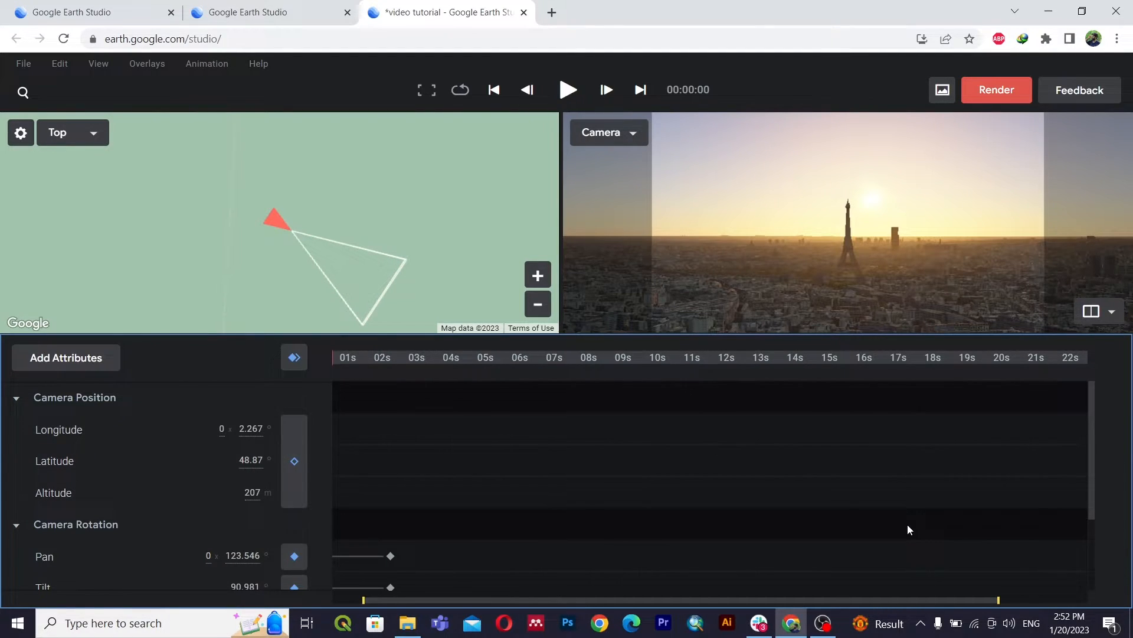
Step: Look at the value graph and speed graph of the timeline, ending back in the keyframe editor
right_click(746, 456)
click(794, 502)
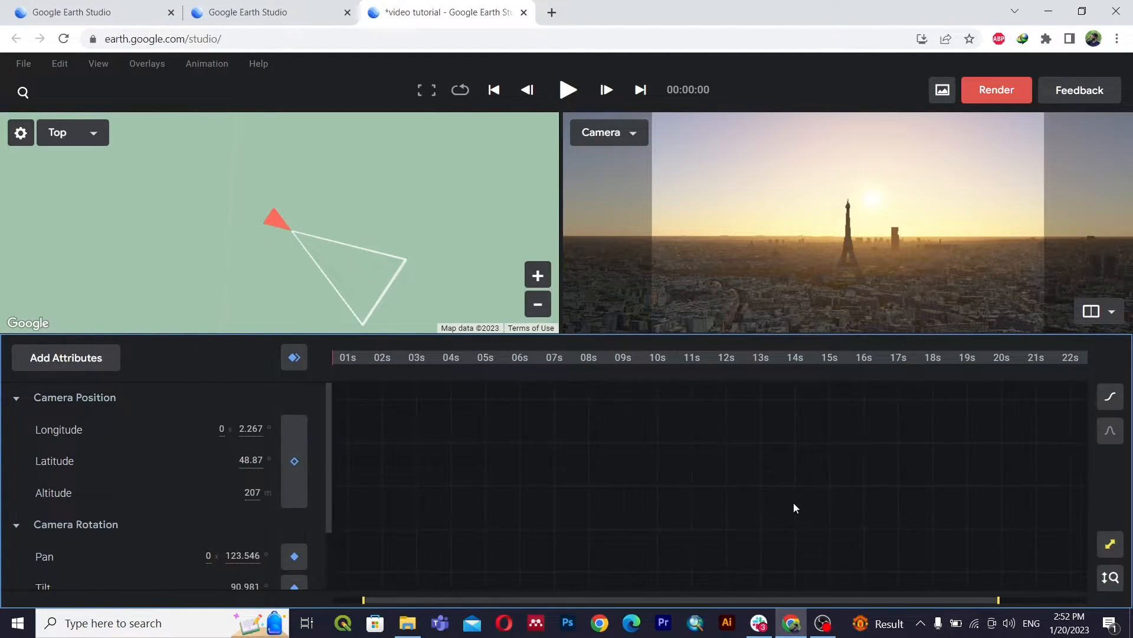
right_click(739, 463)
click(810, 582)
right_click(732, 463)
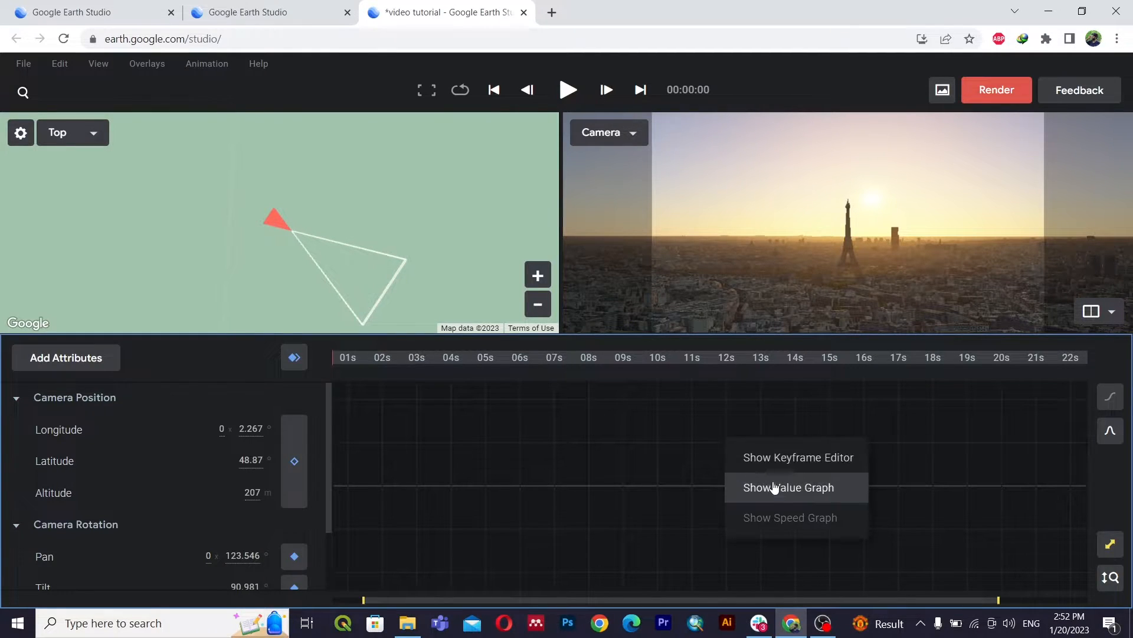
click(780, 459)
right_click(760, 400)
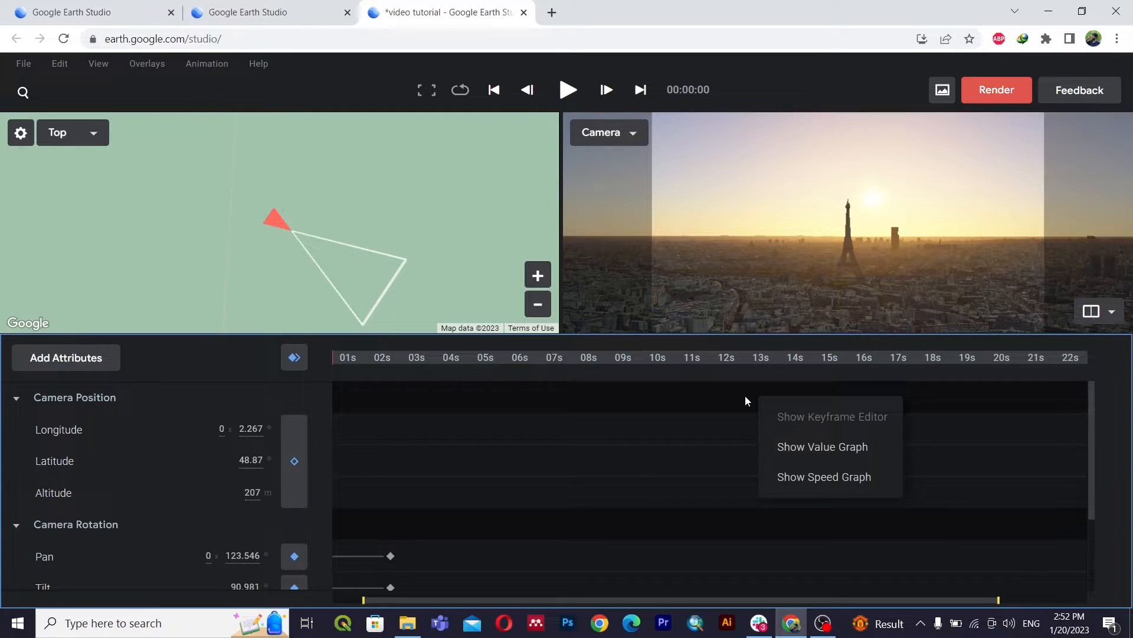
right_click(715, 398)
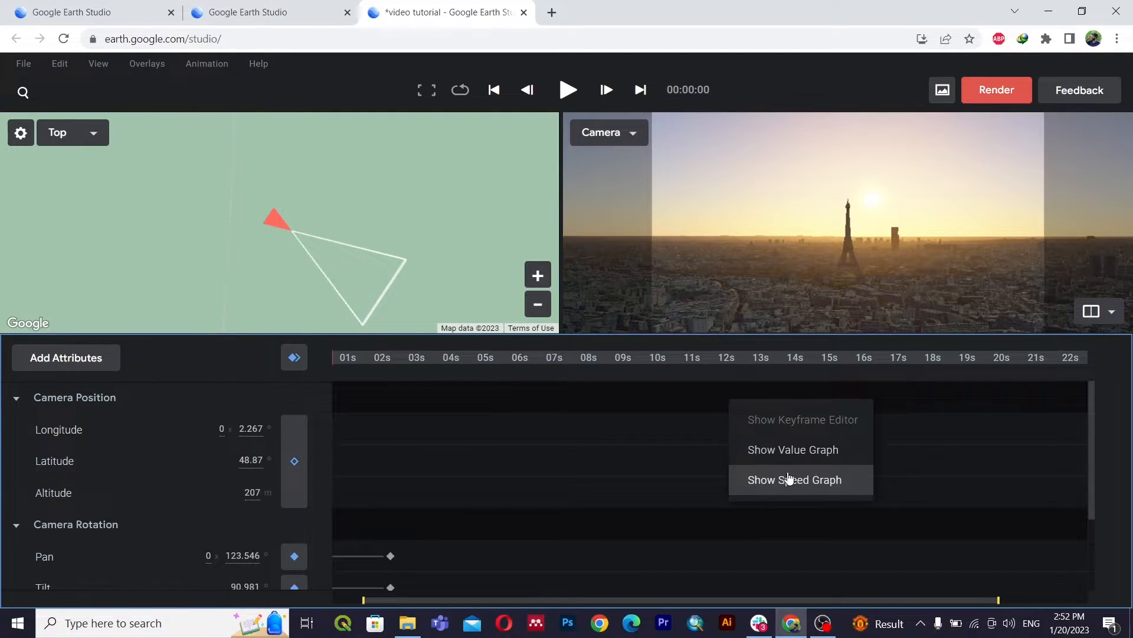
click(601, 389)
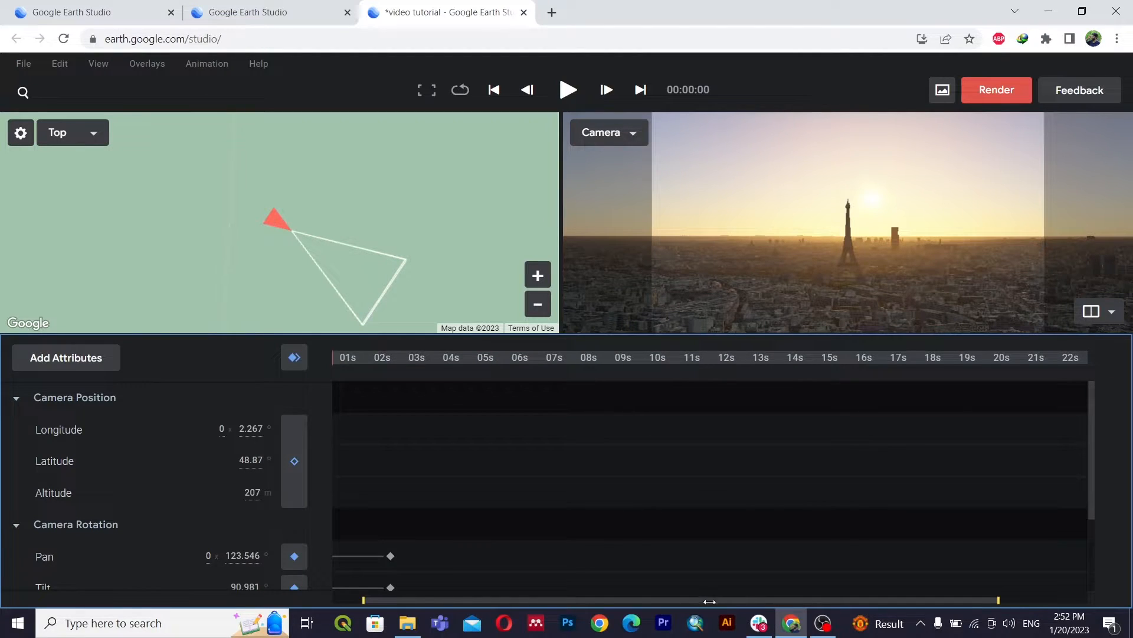
Step: Delete all existing keyframes of the camera and environment attributes from the timeline
drag(704, 599, 567, 607)
drag(474, 503, 331, 618)
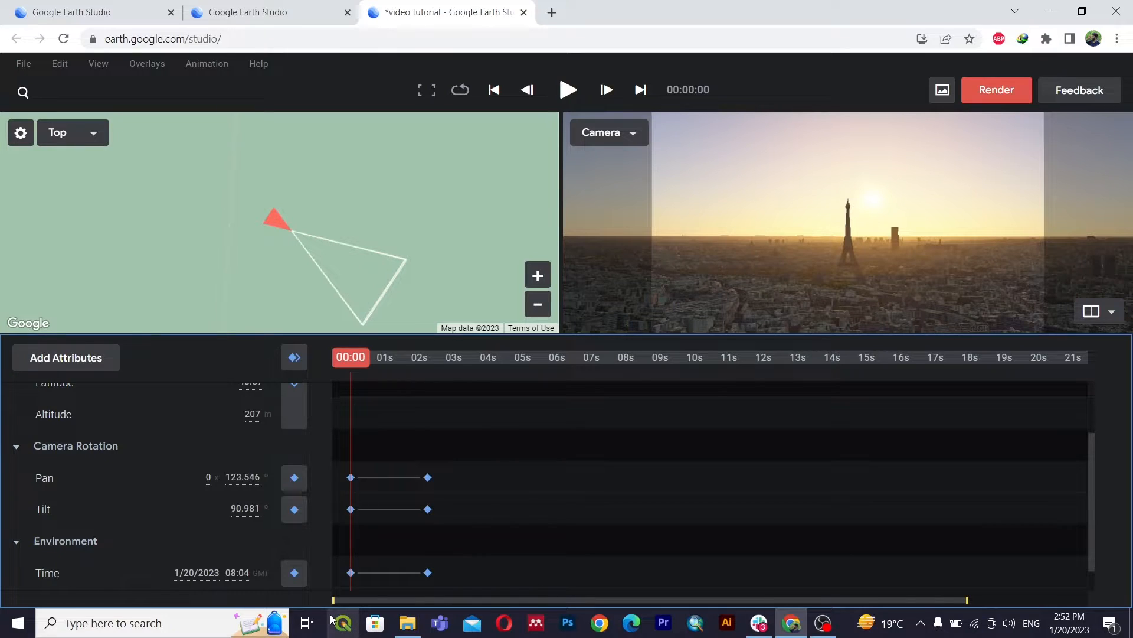
key(Delete)
scroll(406, 526, up, 2)
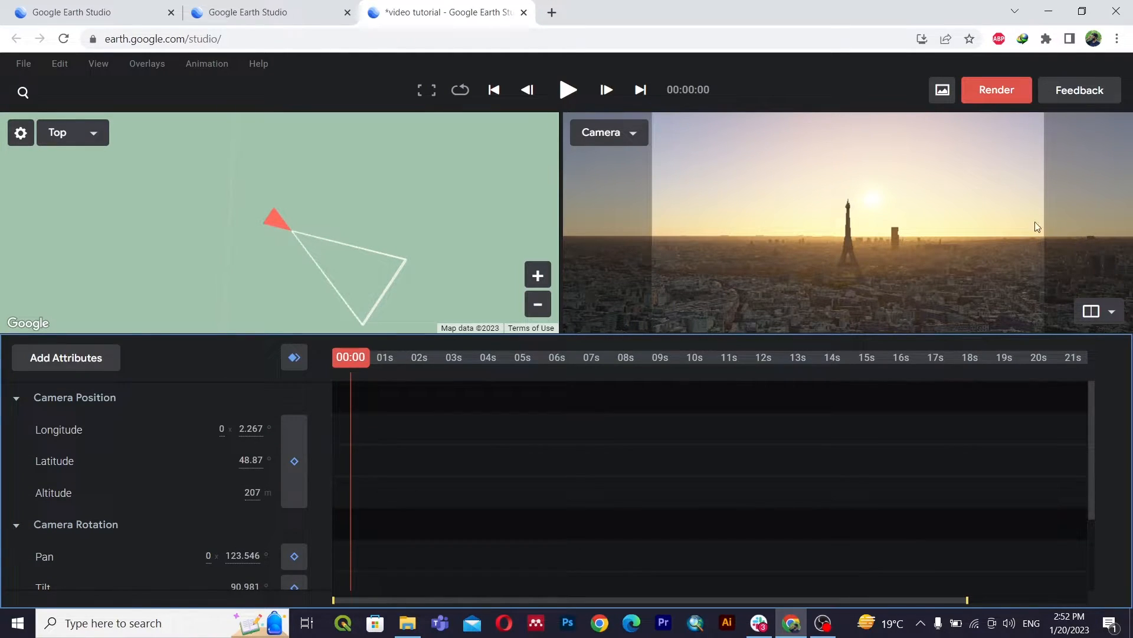
Step: Move the camera away from the Eiffel Tower to a near-vertical city view at 1182 m altitude and about 5.1° tilt
scroll(867, 247, up, 3)
middle_drag(831, 180, 798, 303)
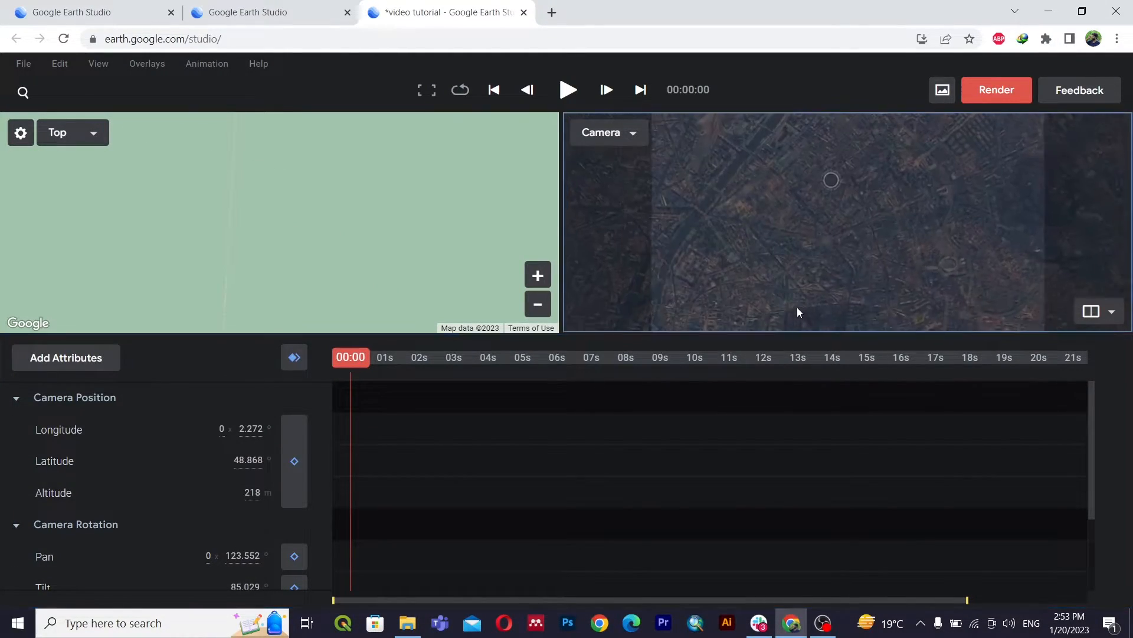
scroll(817, 260, down, 5)
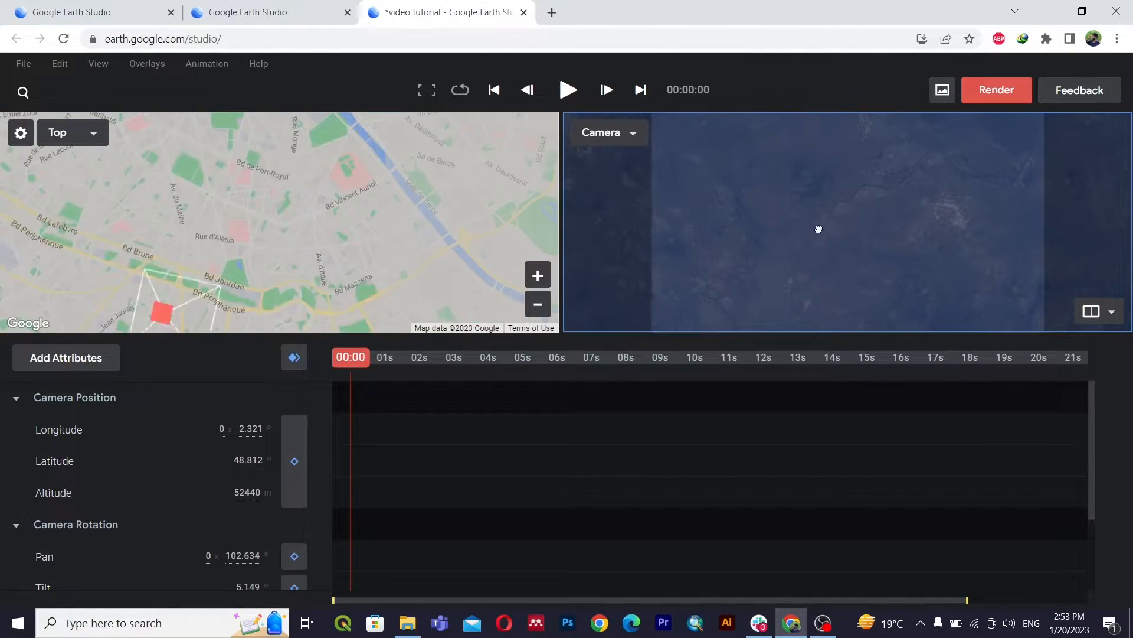
scroll(957, 227, down, 5)
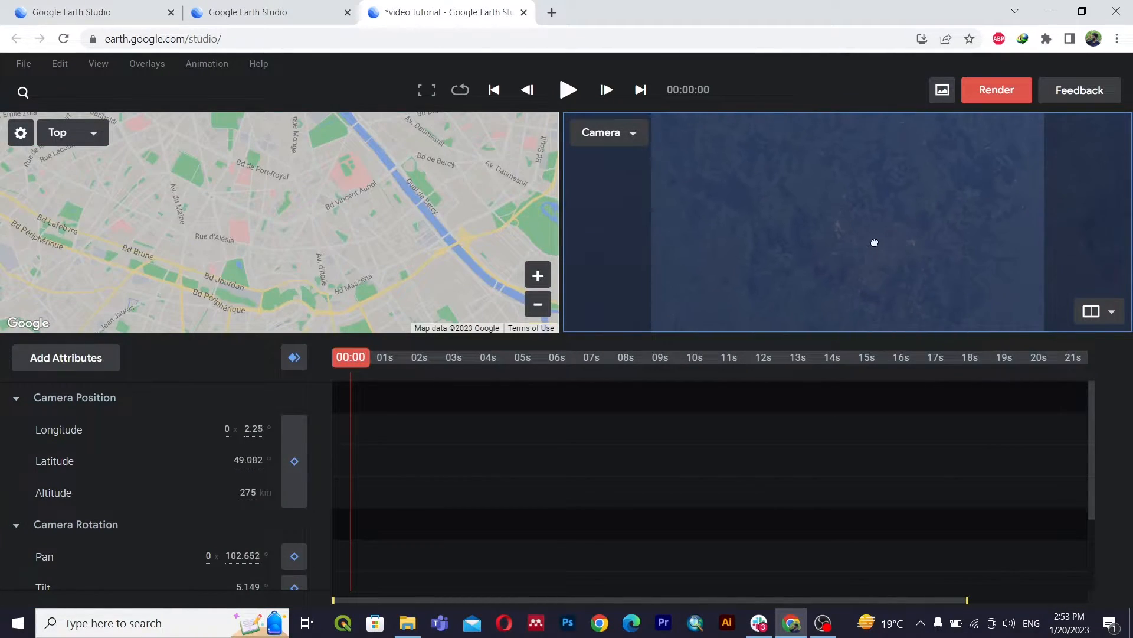
scroll(834, 245, up, 12)
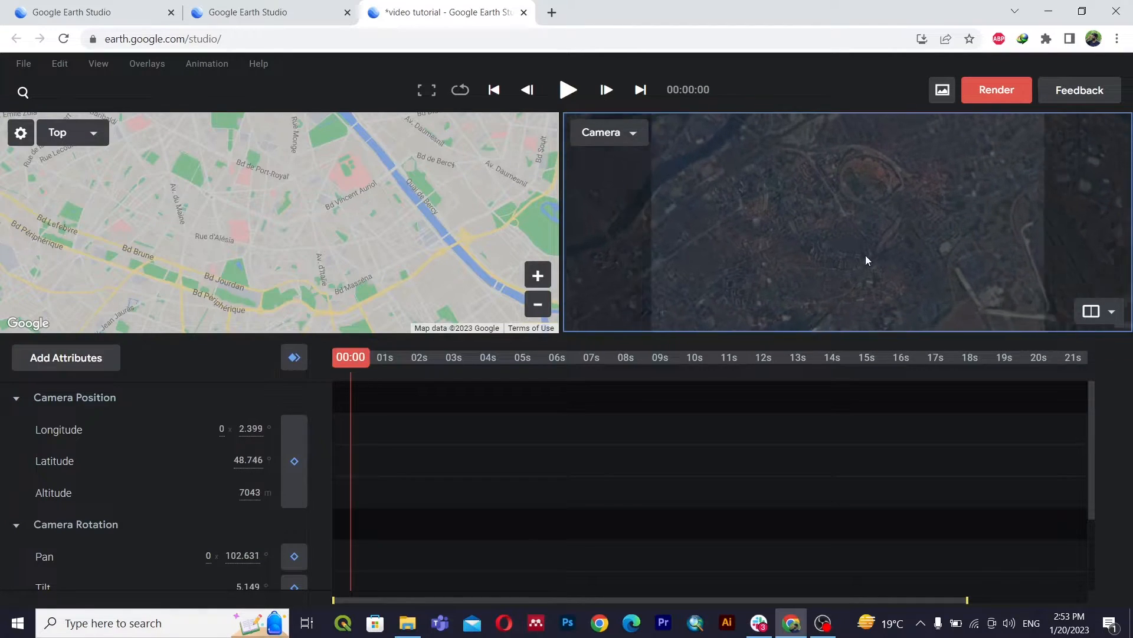
scroll(862, 246, up, 3)
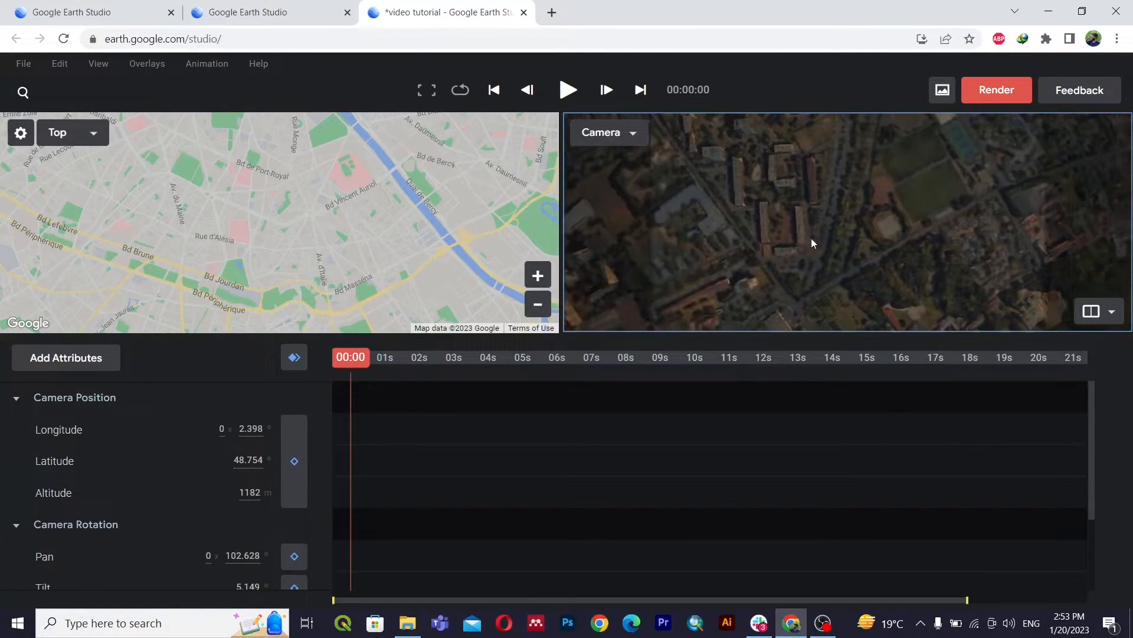
drag(812, 242, 849, 281)
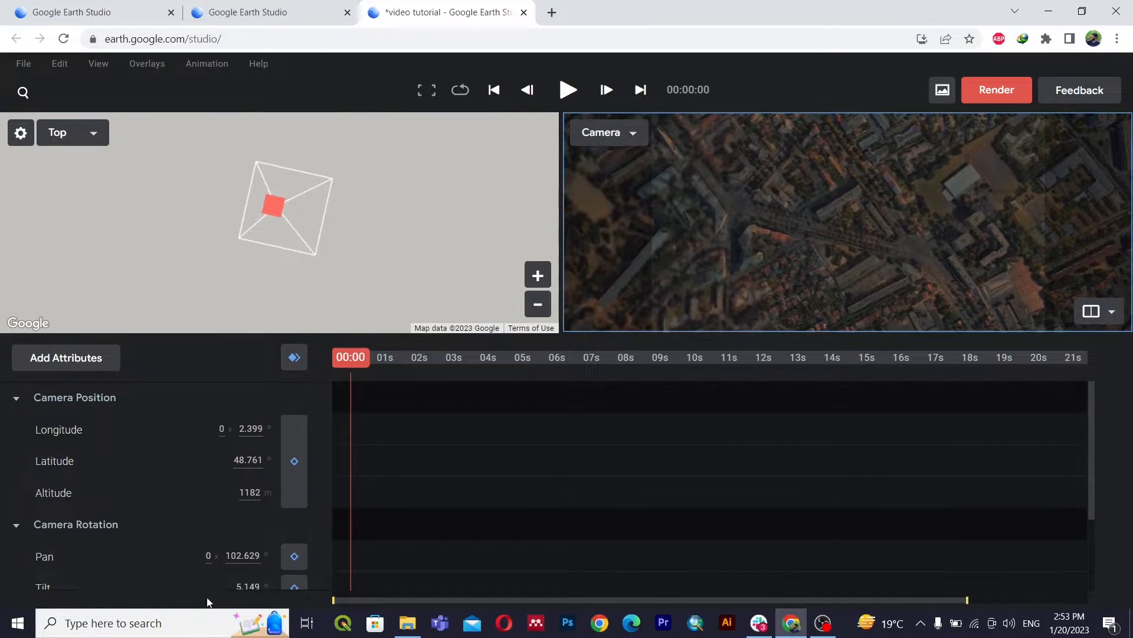
Step: Set the environment time of day to 08:57 to brighten the overhead view
scroll(233, 537, down, 2)
drag(235, 574, 291, 579)
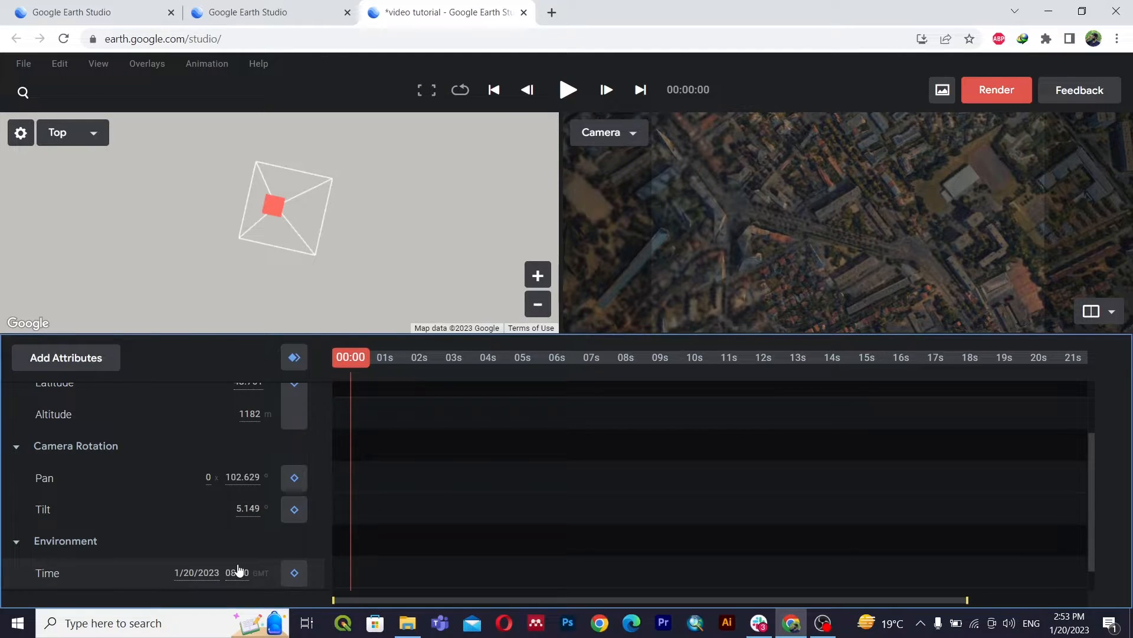
drag(295, 575, 321, 573)
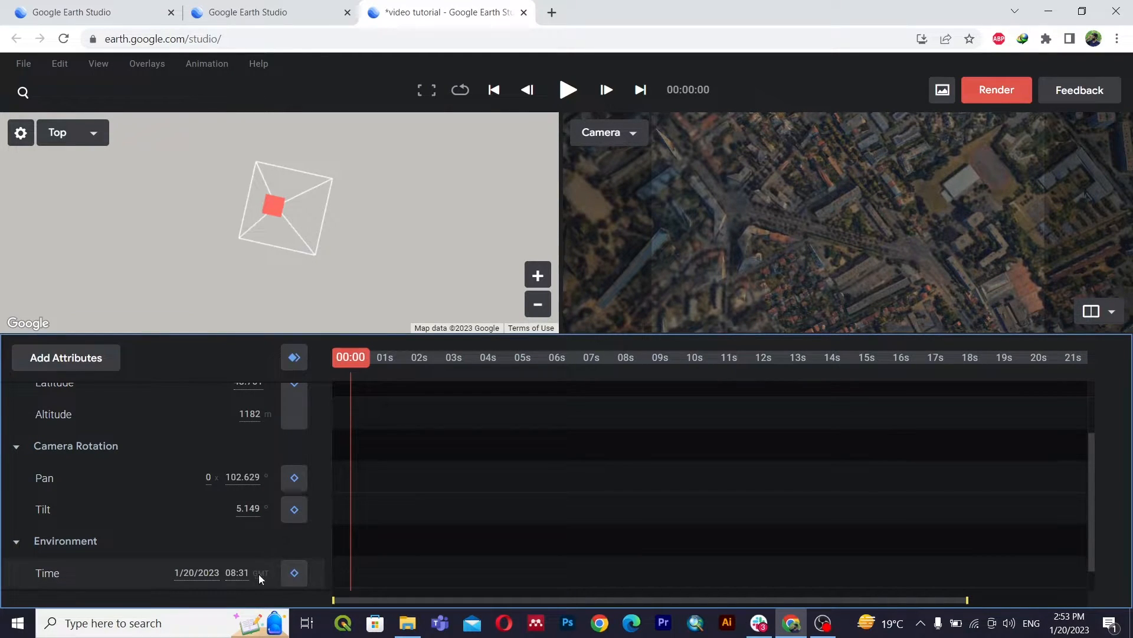
drag(235, 576, 322, 579)
drag(238, 578, 324, 571)
Step: Lower the camera to 625 m at longitude 2.401° and latitude 48.763°, and add keyframes for all attributes at 00:00
scroll(790, 267, up, 5)
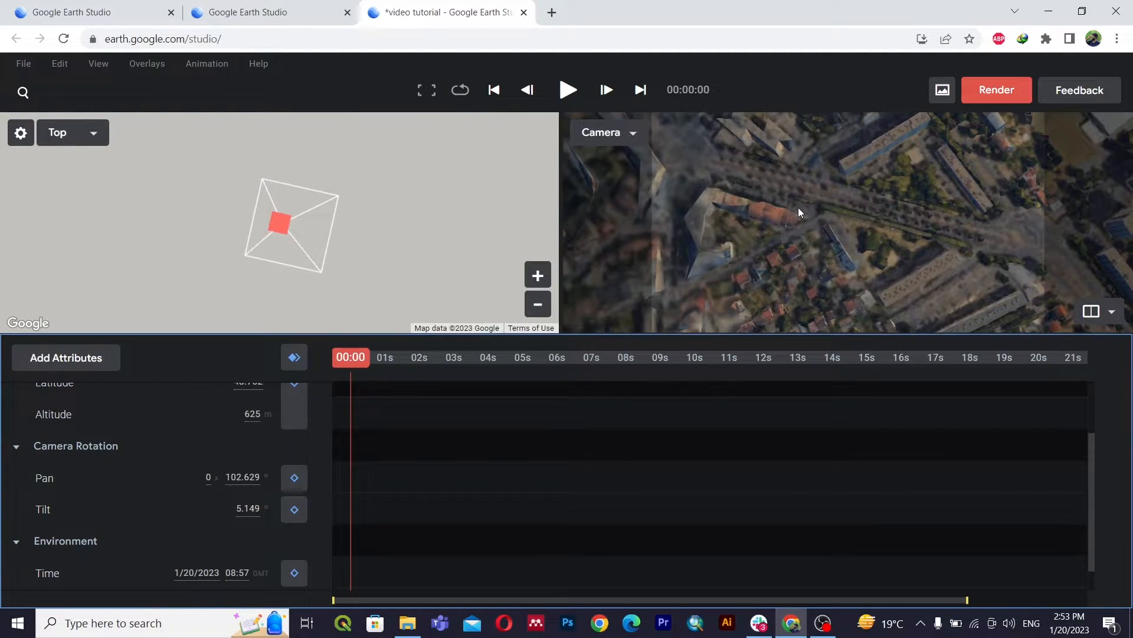
drag(818, 193, 891, 235)
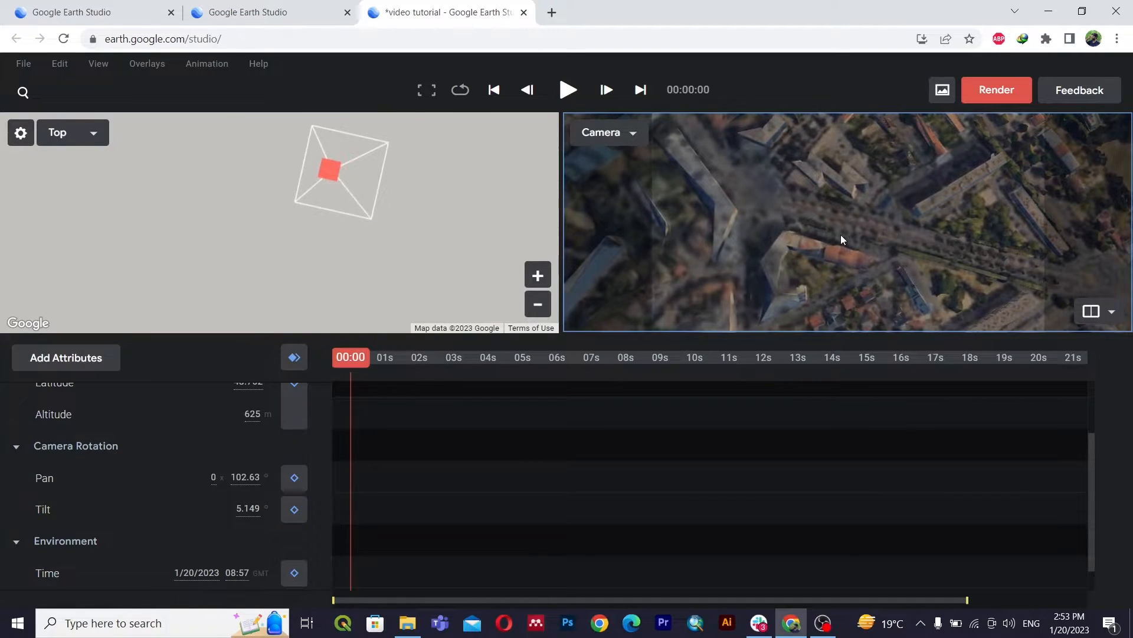
drag(805, 218, 851, 244)
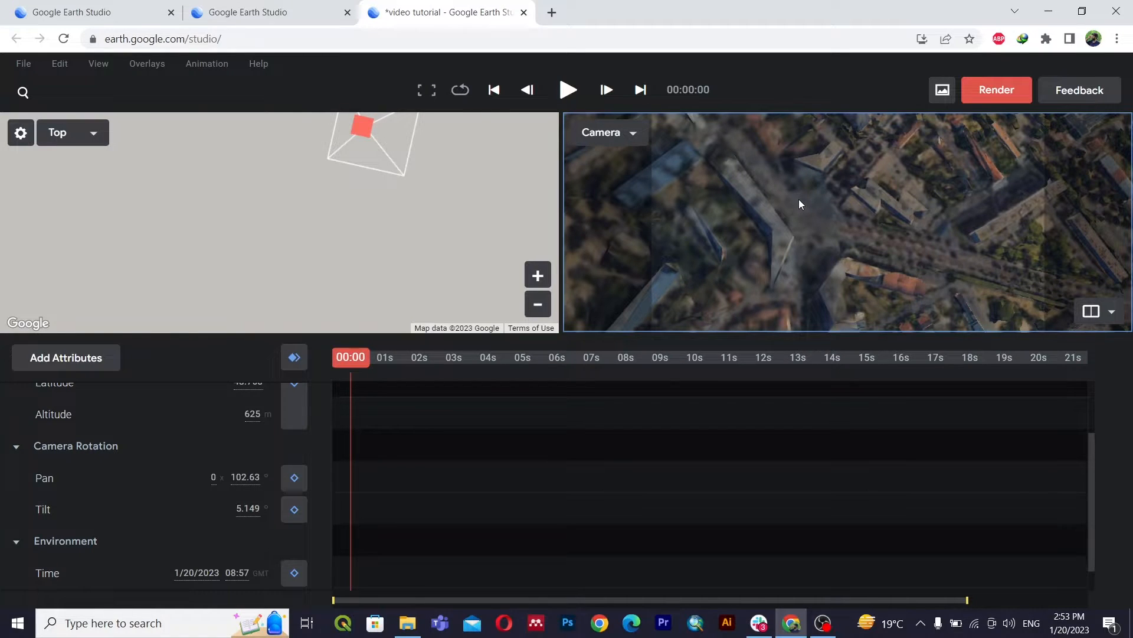
scroll(399, 434, up, 3)
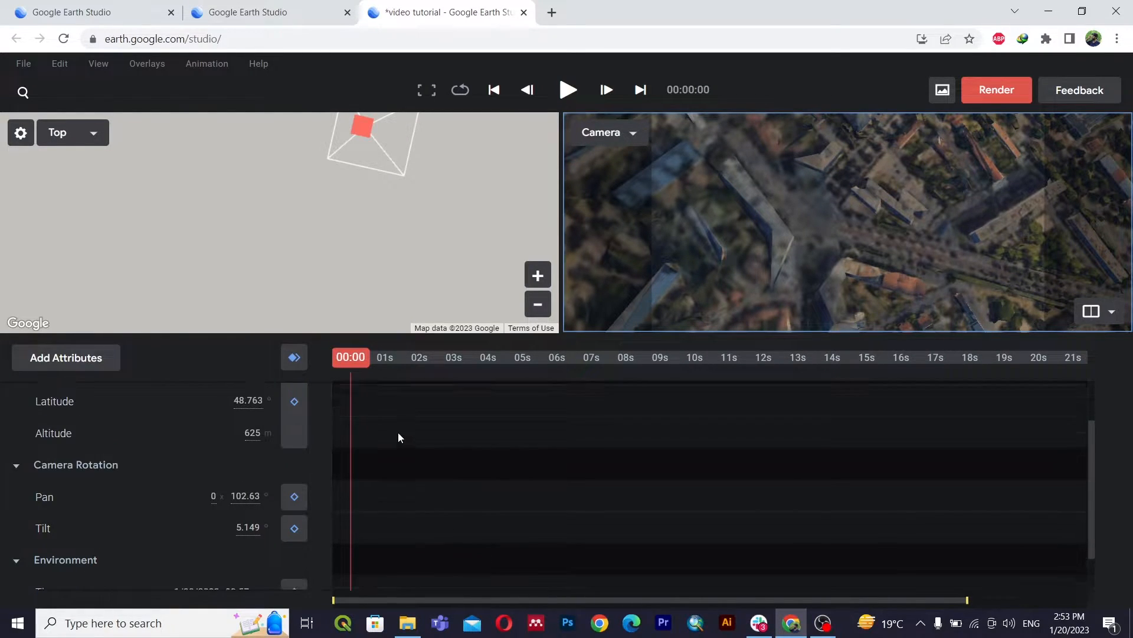
click(350, 356)
click(293, 358)
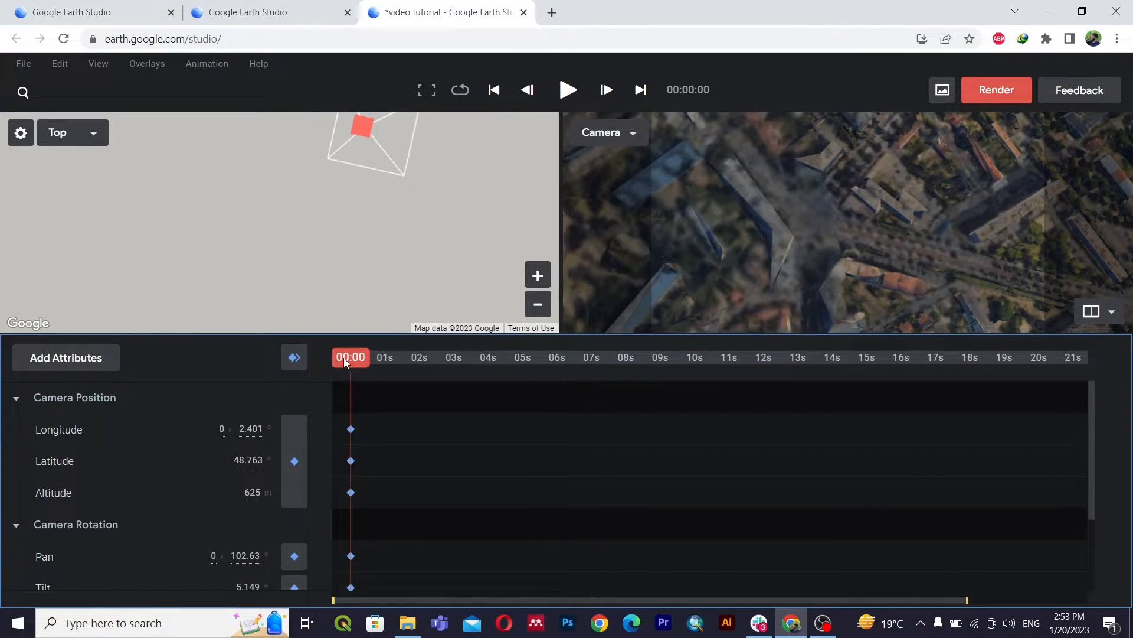
Step: At 00:05, shift the camera to longitude 2.399° and latitude 48.757°, keyframe all attributes, and return the playhead to the start
drag(348, 359, 523, 371)
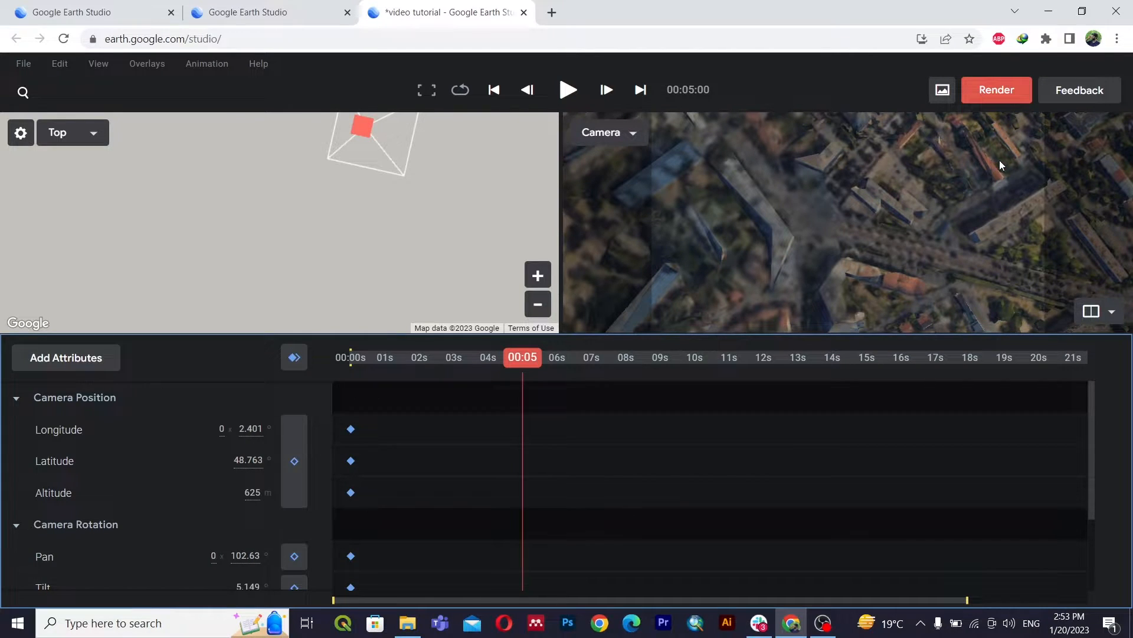
drag(999, 163, 304, 176)
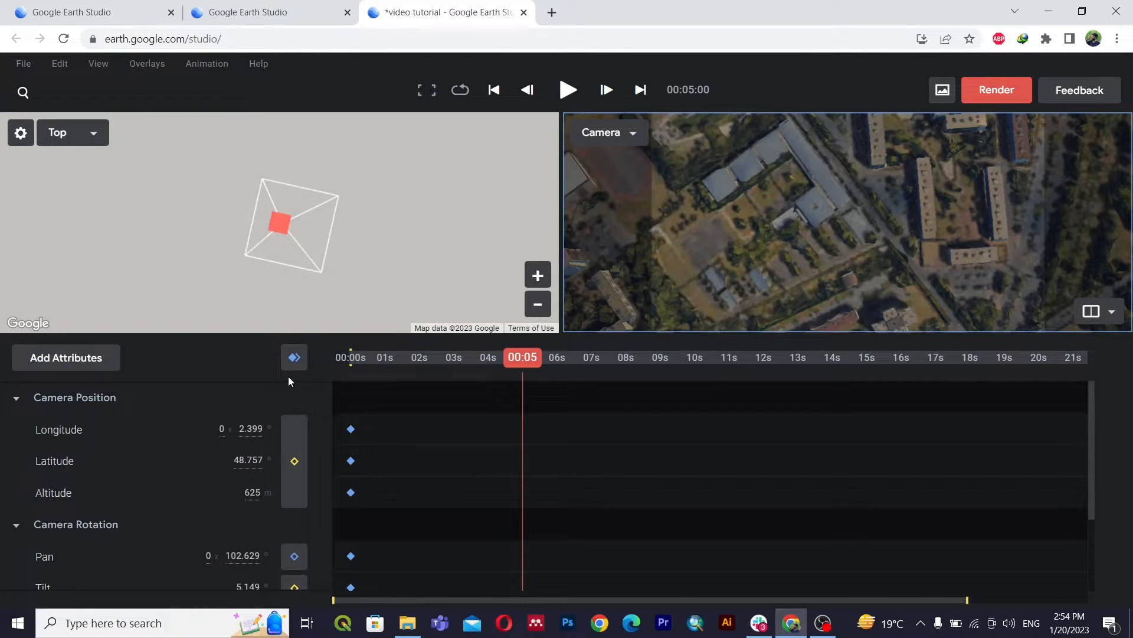
click(295, 358)
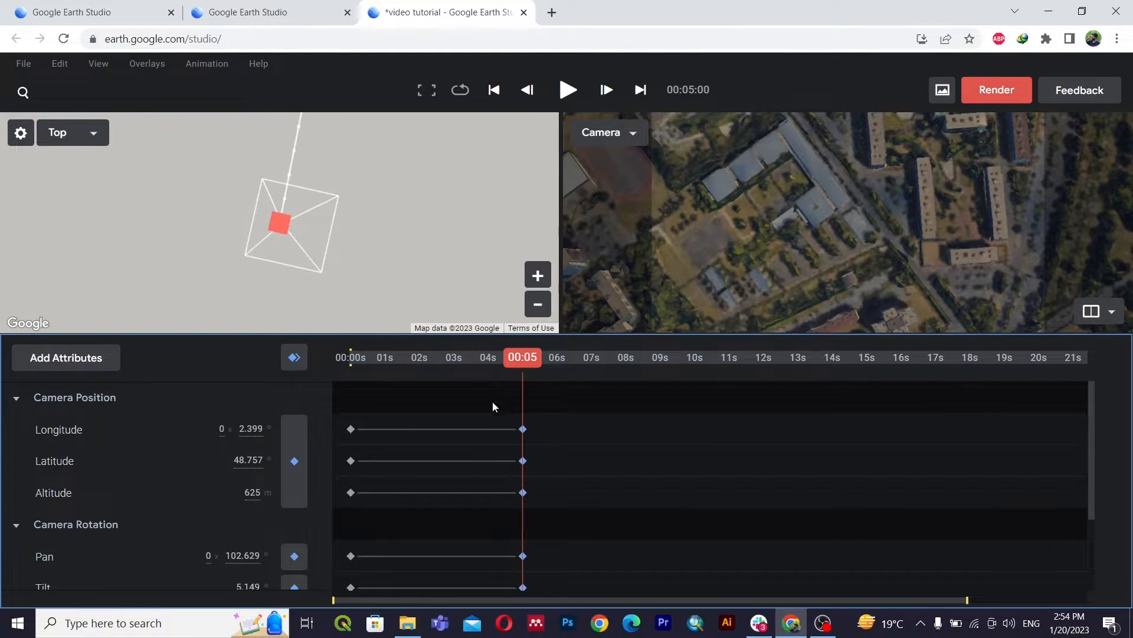
drag(525, 360, 324, 370)
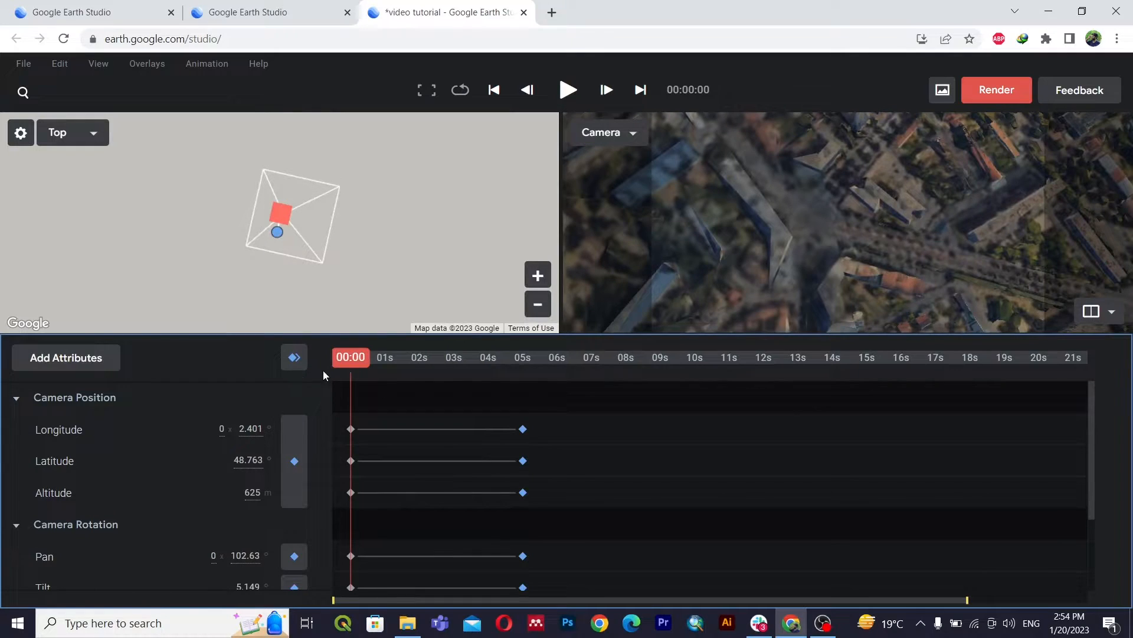
Step: Preview the first camera move, and keyframe all attributes at 00:09:16 with the camera at longitude 2.403° and latitude 48.756°
click(567, 90)
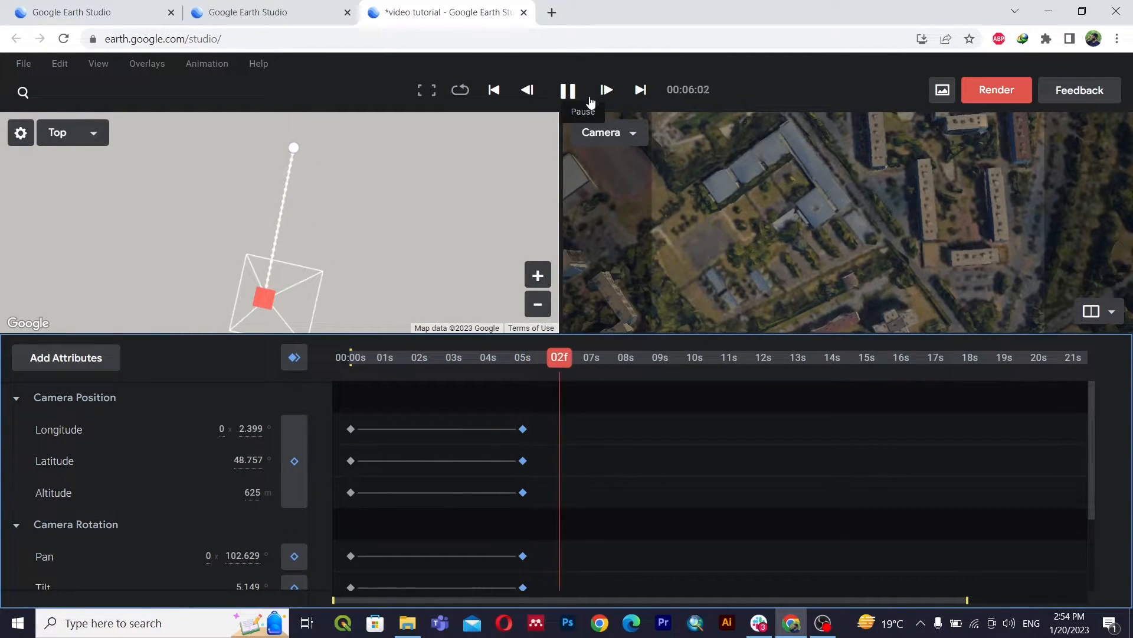
key(space)
drag(598, 368, 679, 378)
mouse_move(913, 147)
mouse_down()
mouse_move(891, 207)
mouse_move(852, 496)
mouse_move(600, 430)
mouse_move(848, 220)
mouse_up()
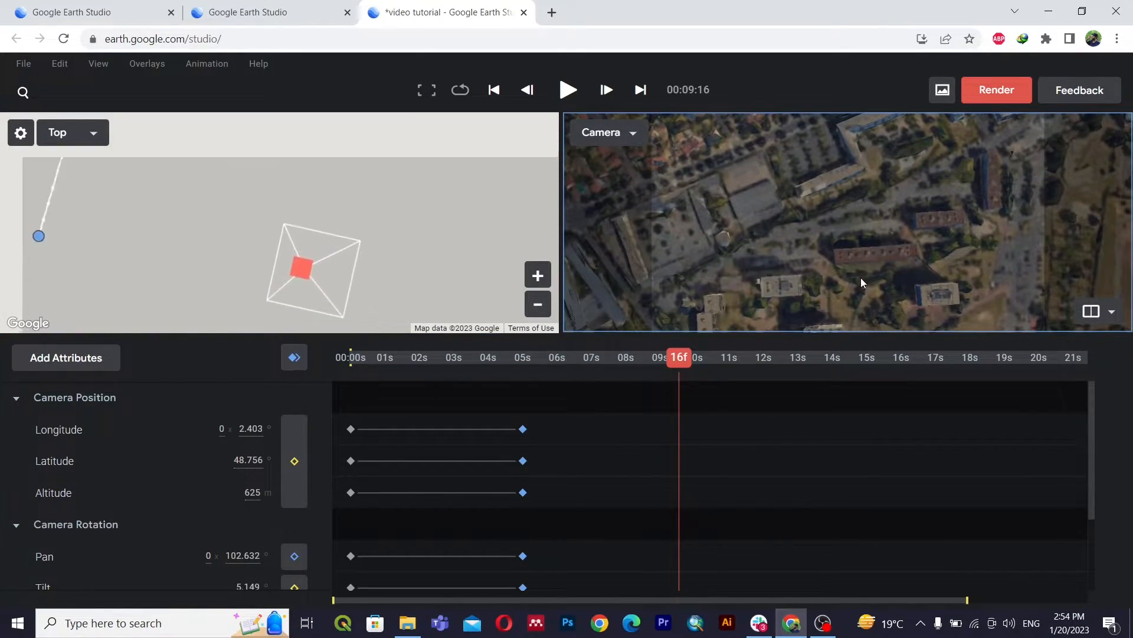
click(298, 362)
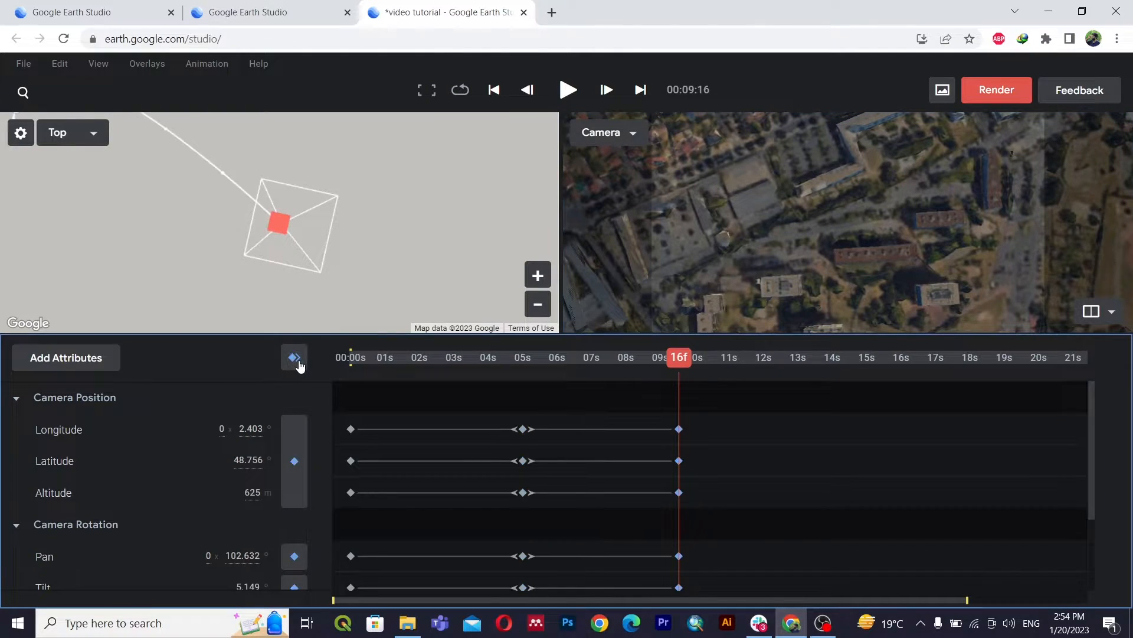
Step: At 00:12:17, tilt the camera to about 79.7° toward the horizon at 238 m altitude and keyframe all attributes
click(840, 194)
middle_drag(840, 193, 834, 150)
drag(677, 357, 783, 357)
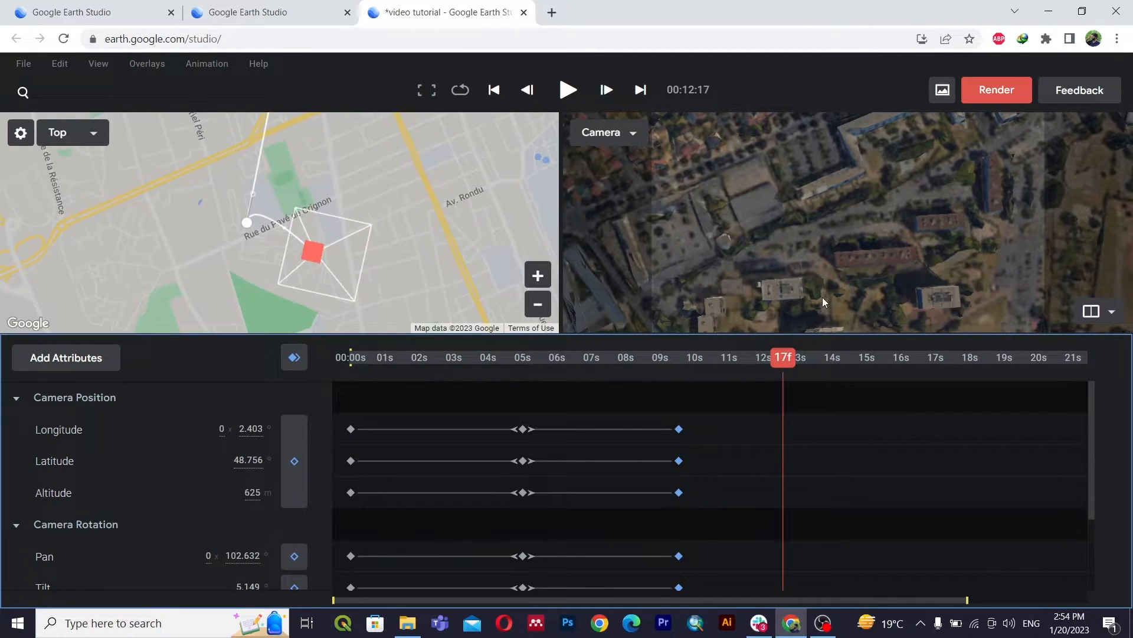
middle_drag(798, 292, 804, 218)
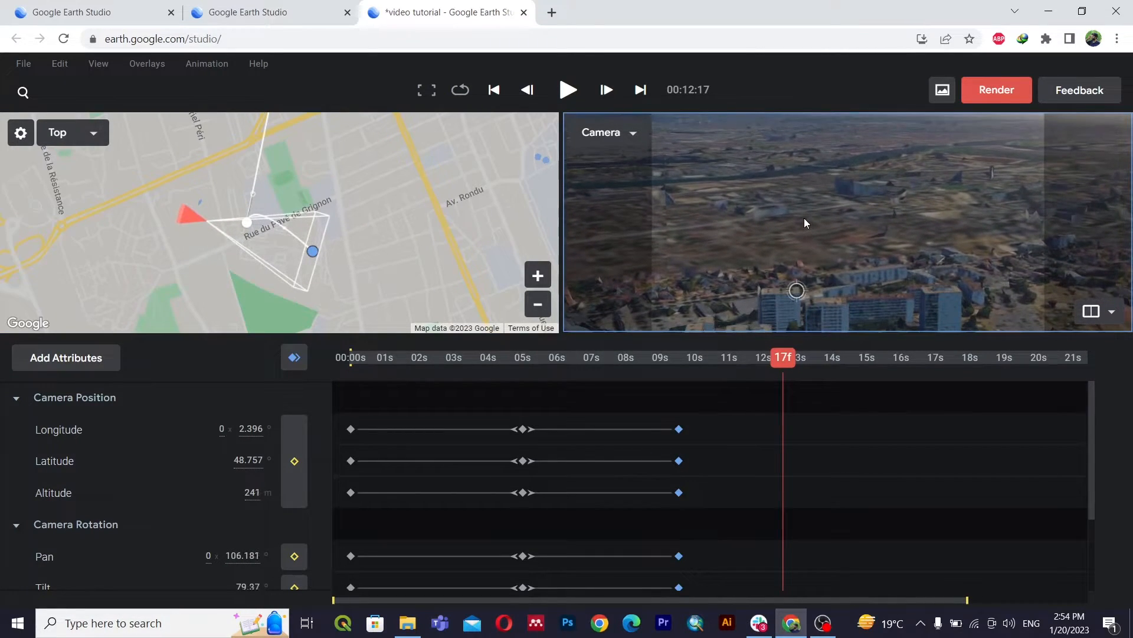
click(294, 359)
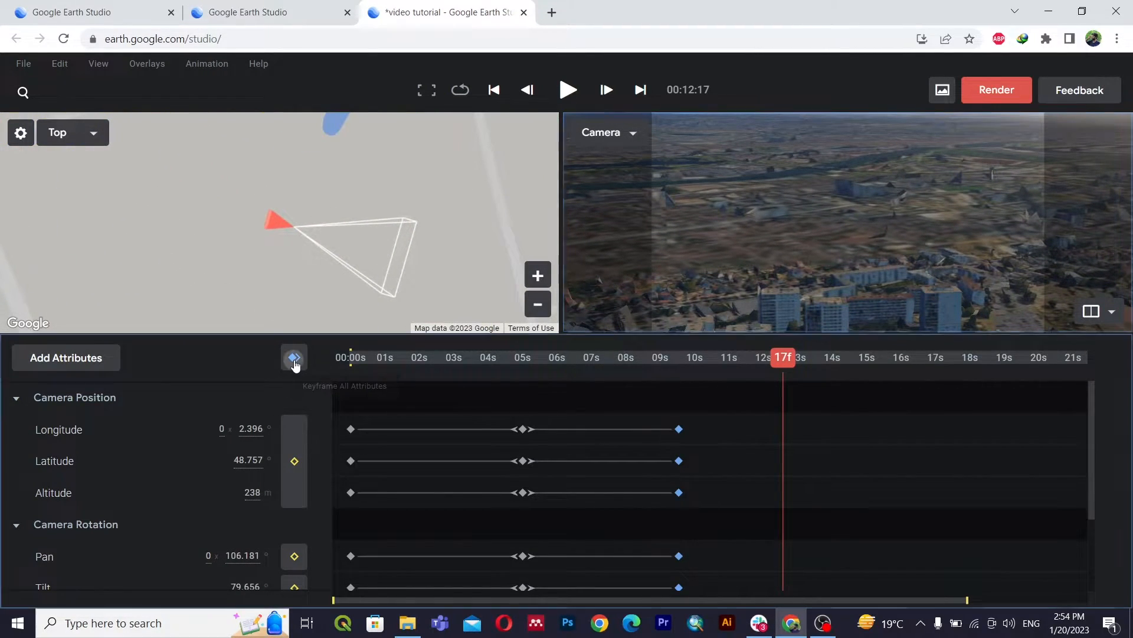
Step: Play back the camera animation from the start until just past the last keyframe
drag(783, 358, 217, 425)
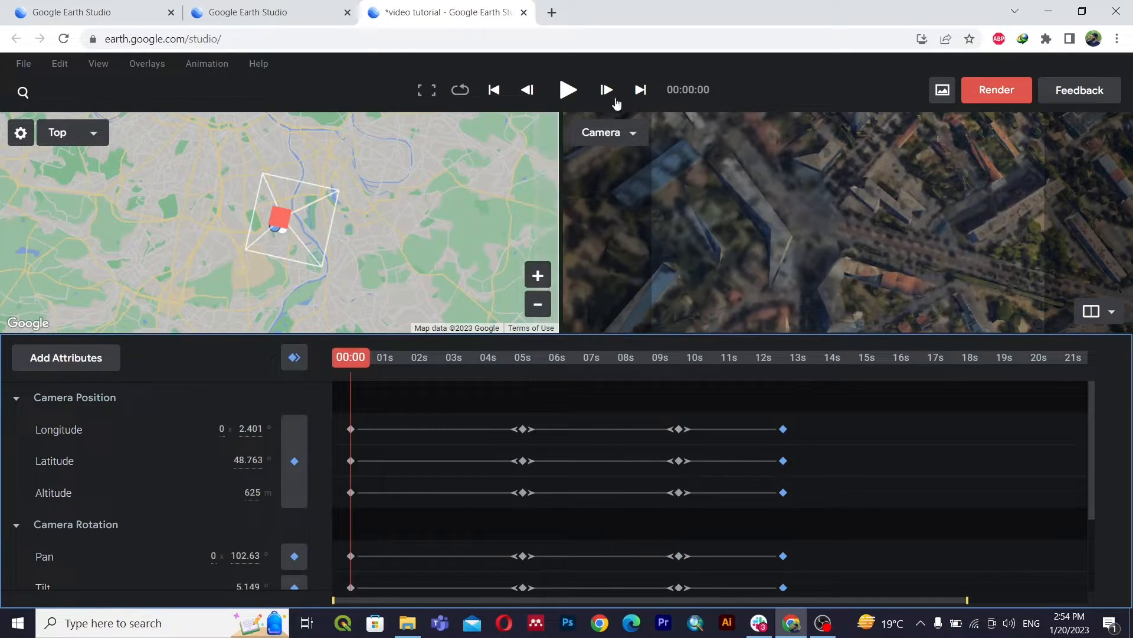
click(568, 91)
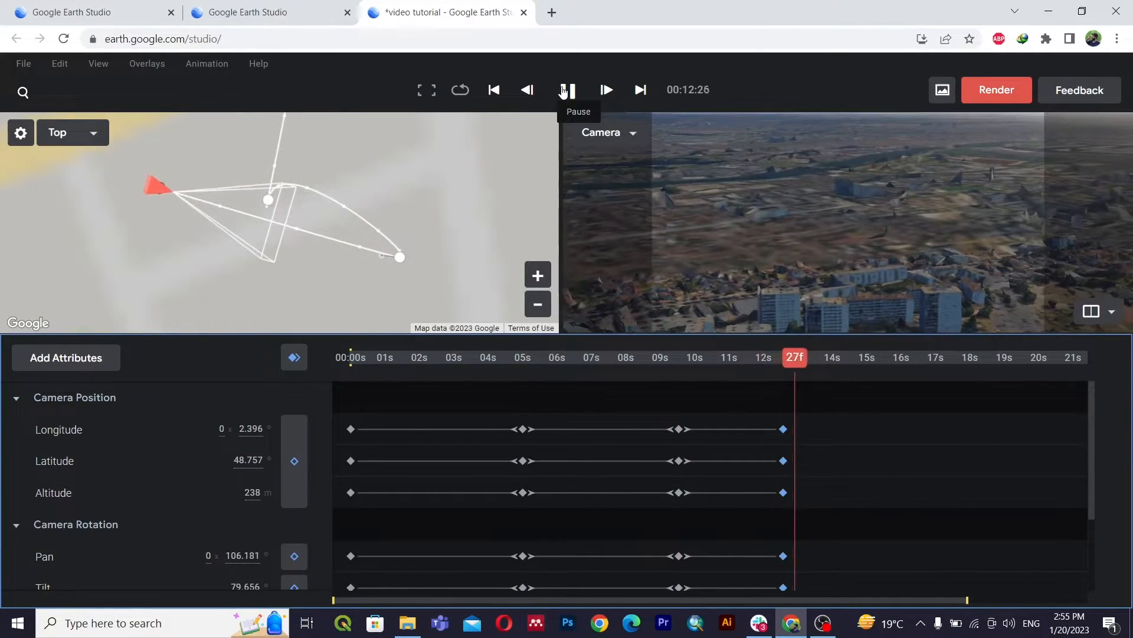
click(567, 91)
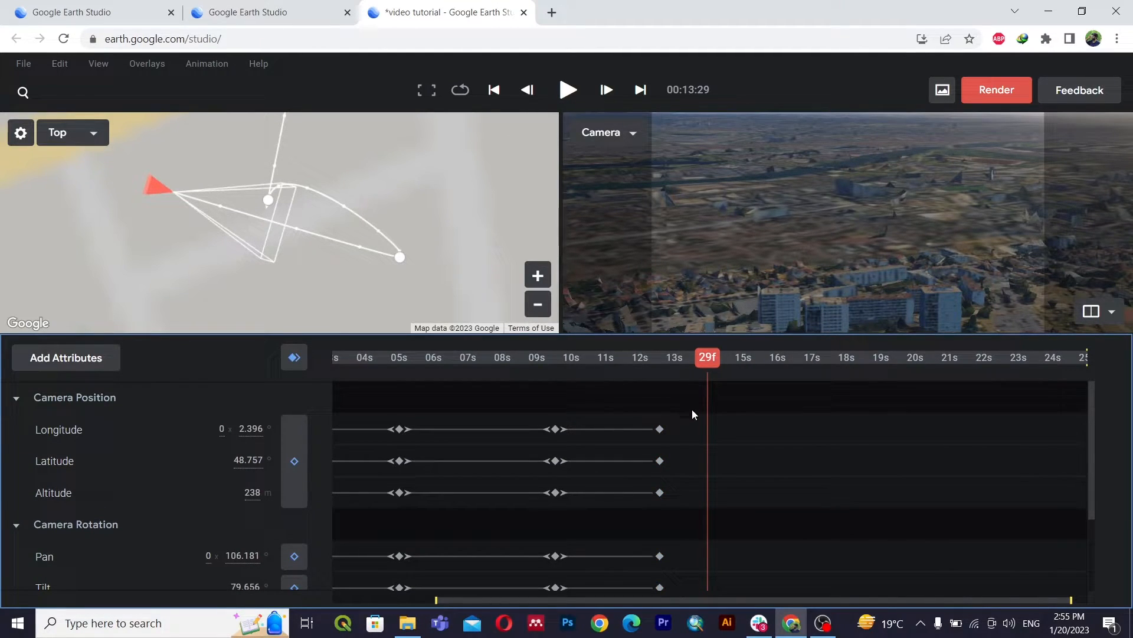
Step: Delete all keyframes and return the playhead to 00:00
key(ctrl+a)
key(Delete)
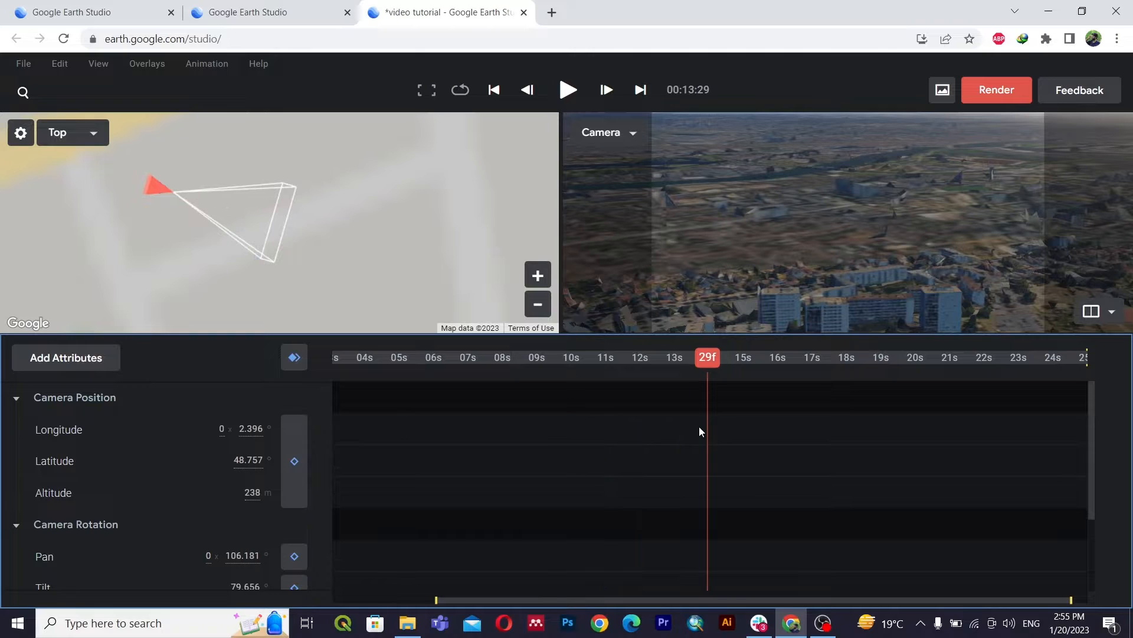
drag(699, 426, 256, 392)
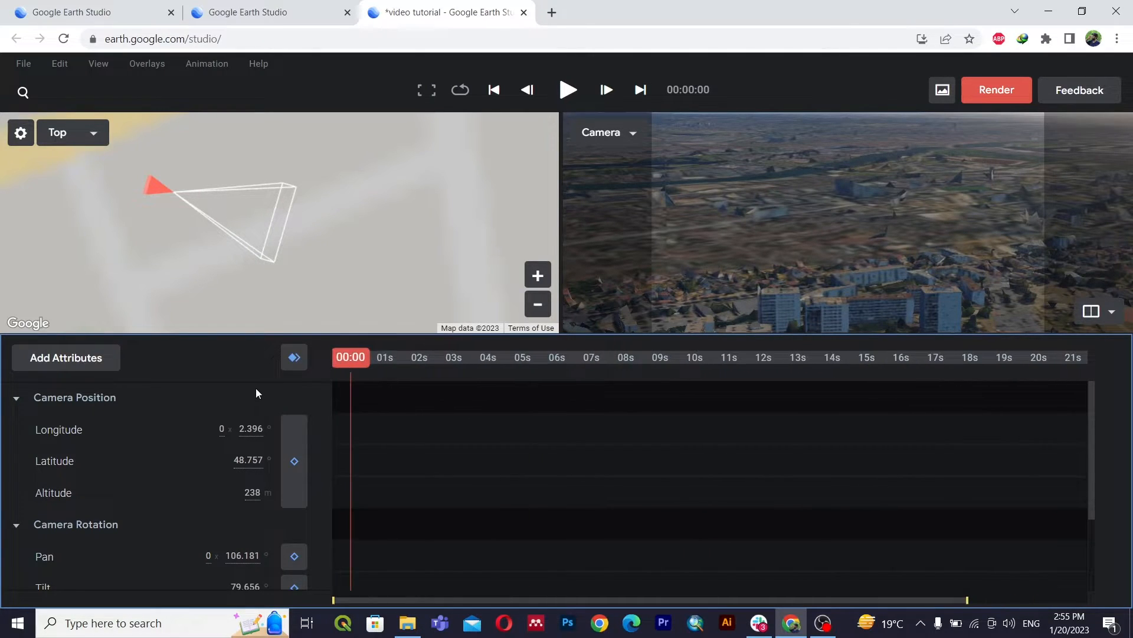
Step: Fly the camera over the city to longitude 2.363° and latitude 48.813° at 1075 m altitude with a 22.941° pan
click(19, 97)
scroll(749, 219, down, 5)
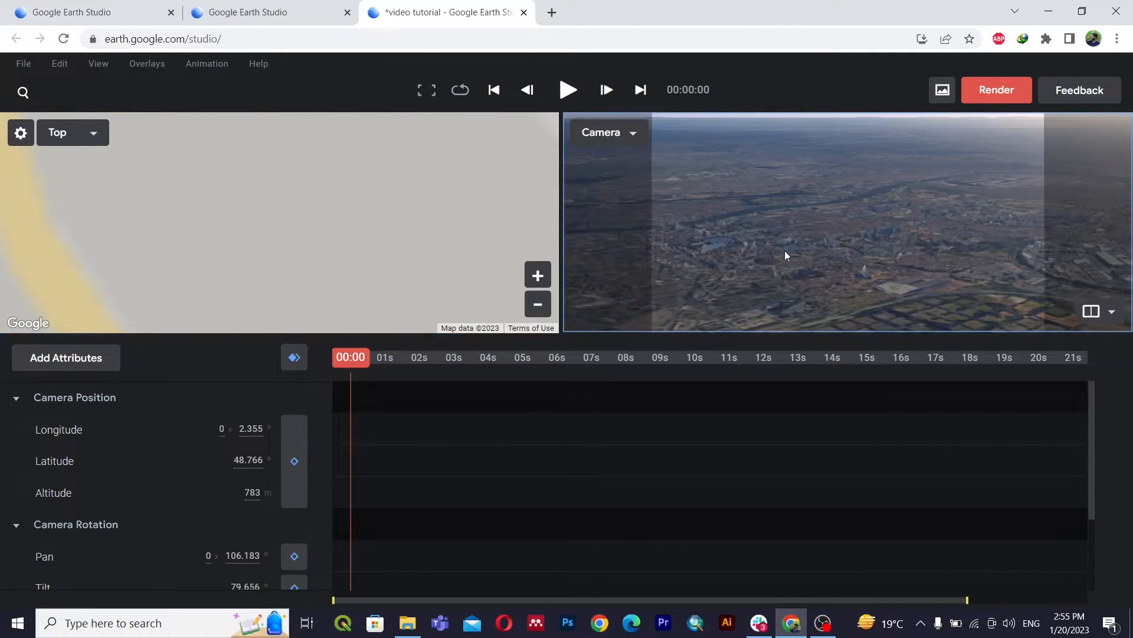
drag(785, 250, 919, 223)
middle_drag(918, 223, 793, 235)
scroll(871, 221, down, 3)
drag(902, 171, 873, 293)
drag(846, 165, 854, 260)
drag(754, 219, 826, 251)
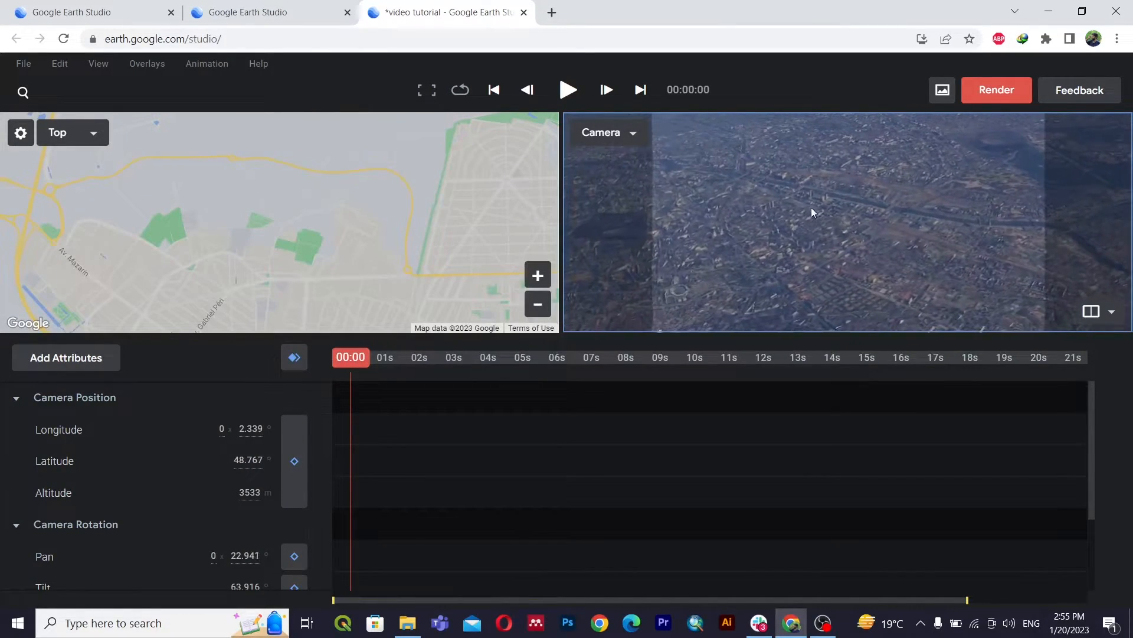
scroll(795, 202, up, 5)
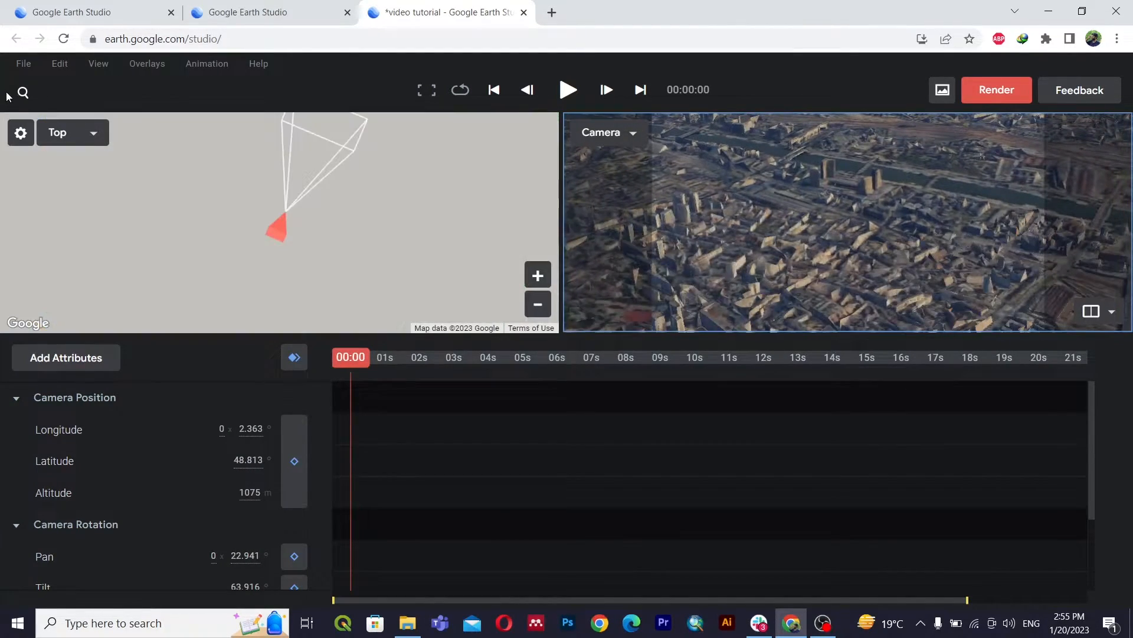
Step: Jump to the Eiffel Tower, frame it obliquely from 407 m altitude with 308.4° pan, and set a camera target on its lower part
click(23, 93)
click(111, 131)
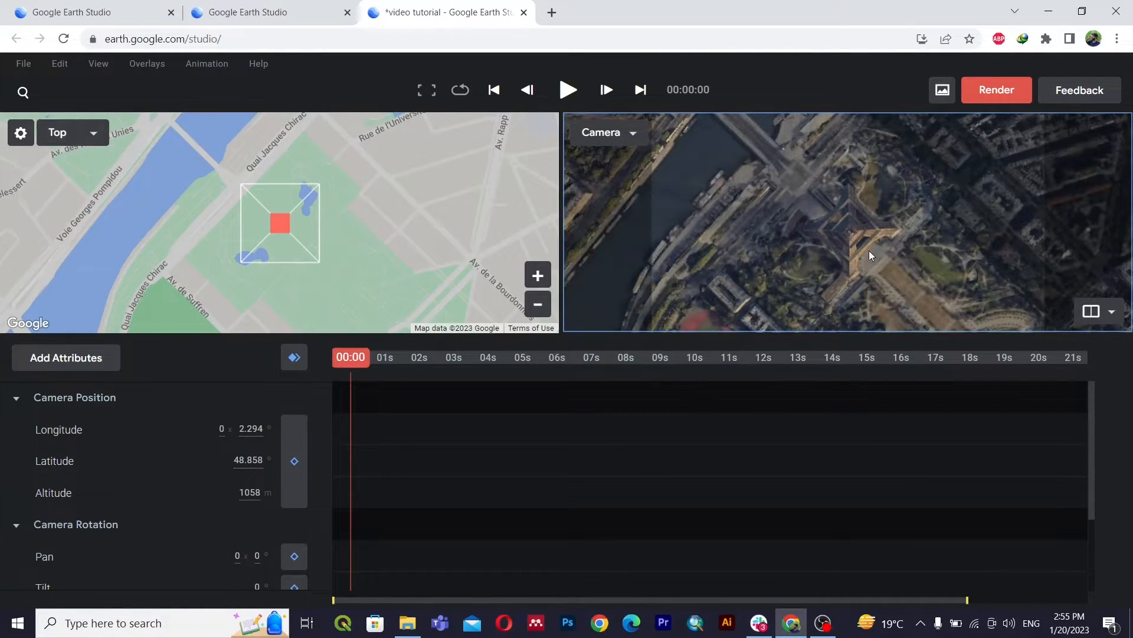
shift+drag(842, 278, 846, 202)
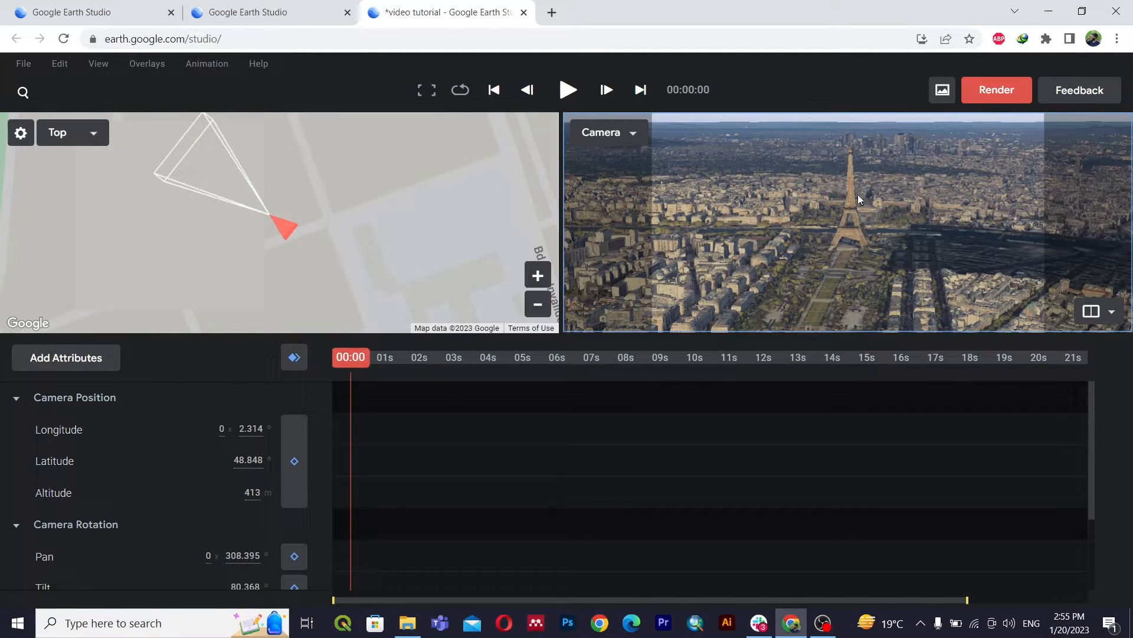
scroll(854, 196, up, 2)
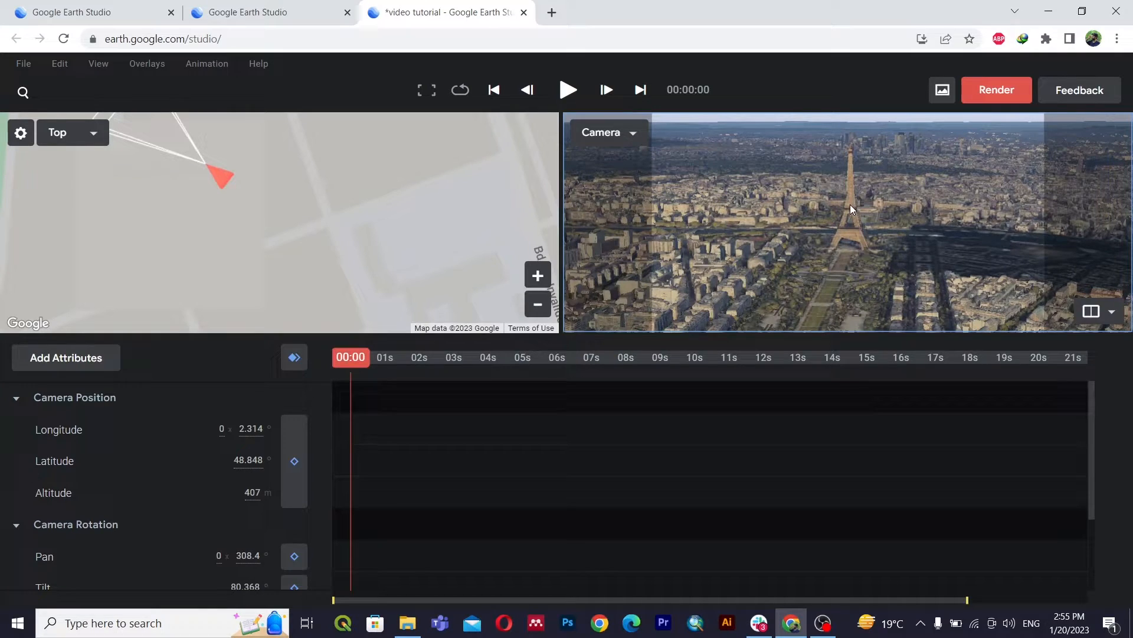
right_click(850, 208)
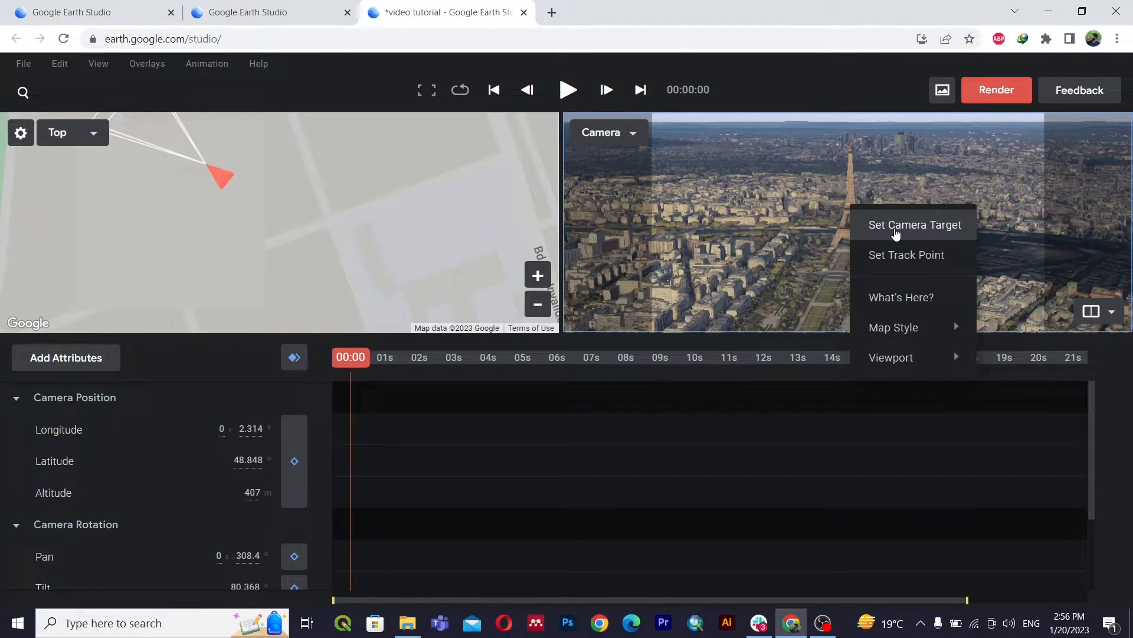
click(895, 232)
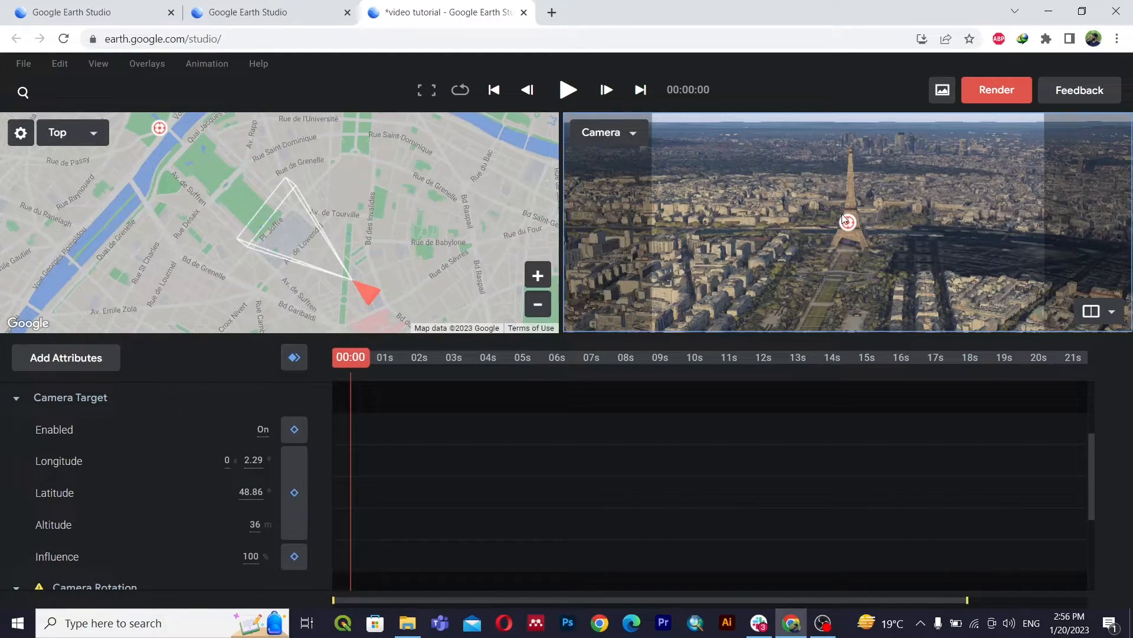
Step: At 00:00, pull the camera far back from the Eiffel Tower target to a wide city view and keyframe all attributes
drag(355, 357, 524, 381)
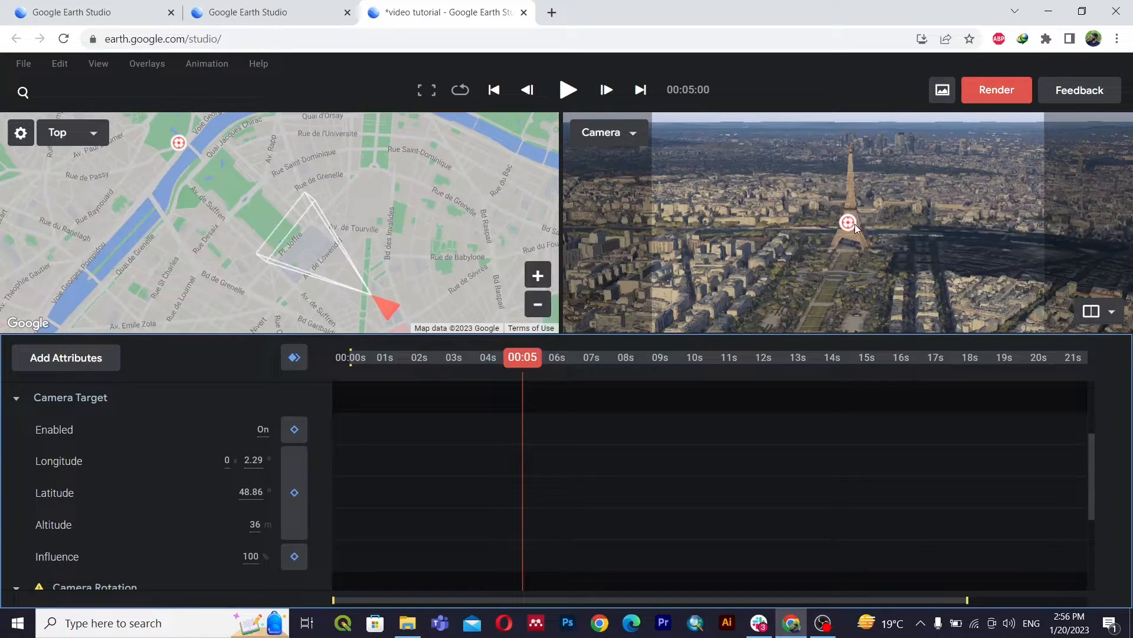
drag(526, 359, 349, 374)
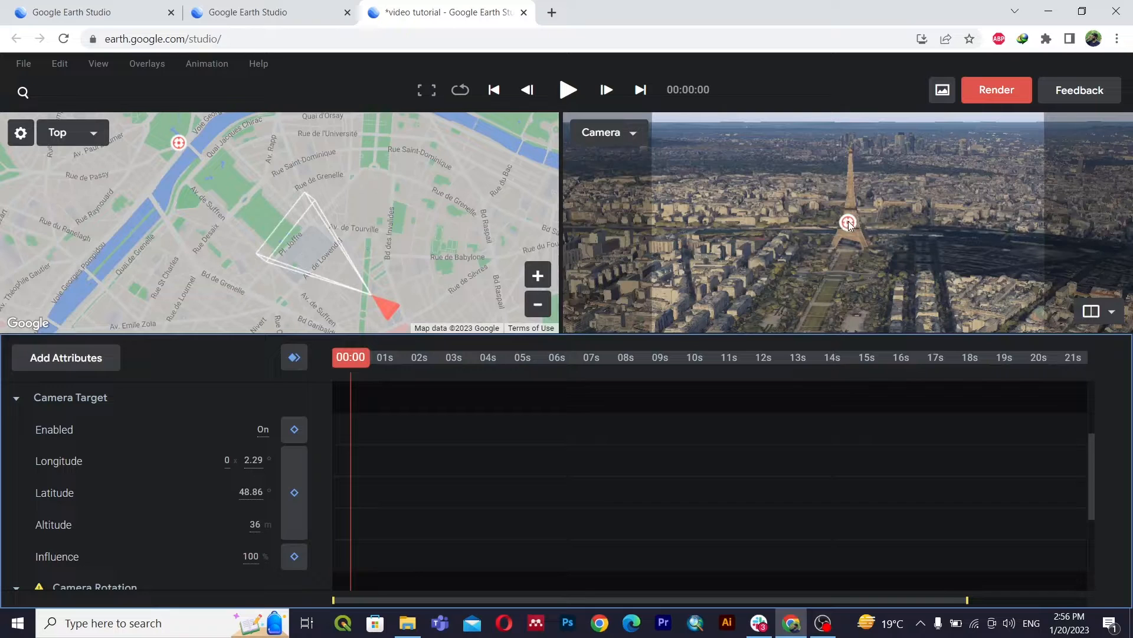
scroll(849, 224, down, 5)
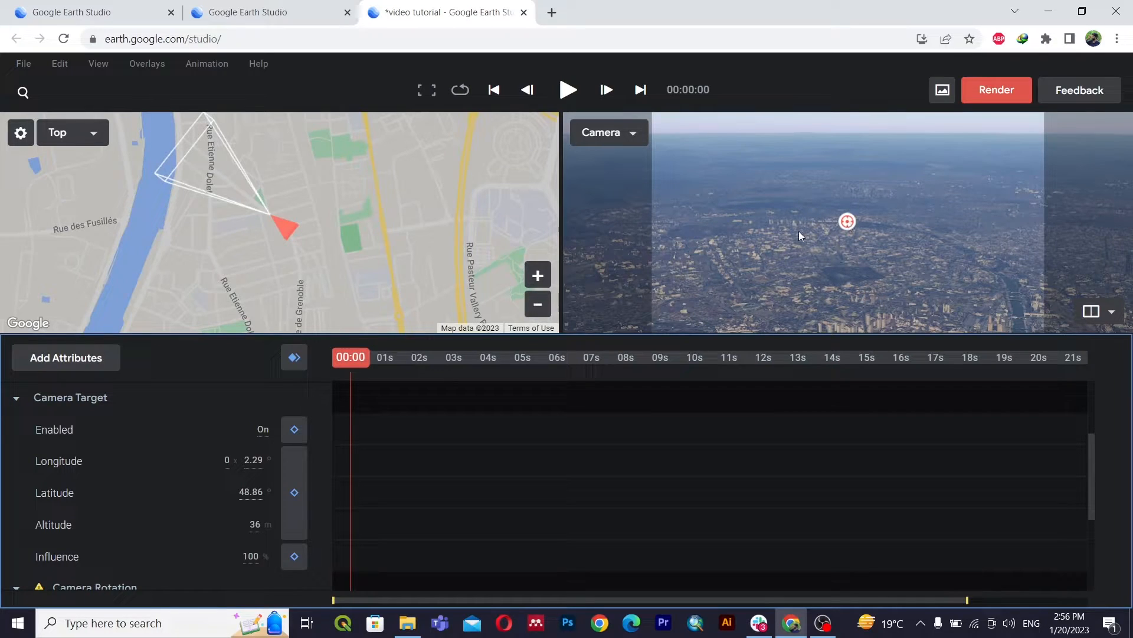
click(295, 359)
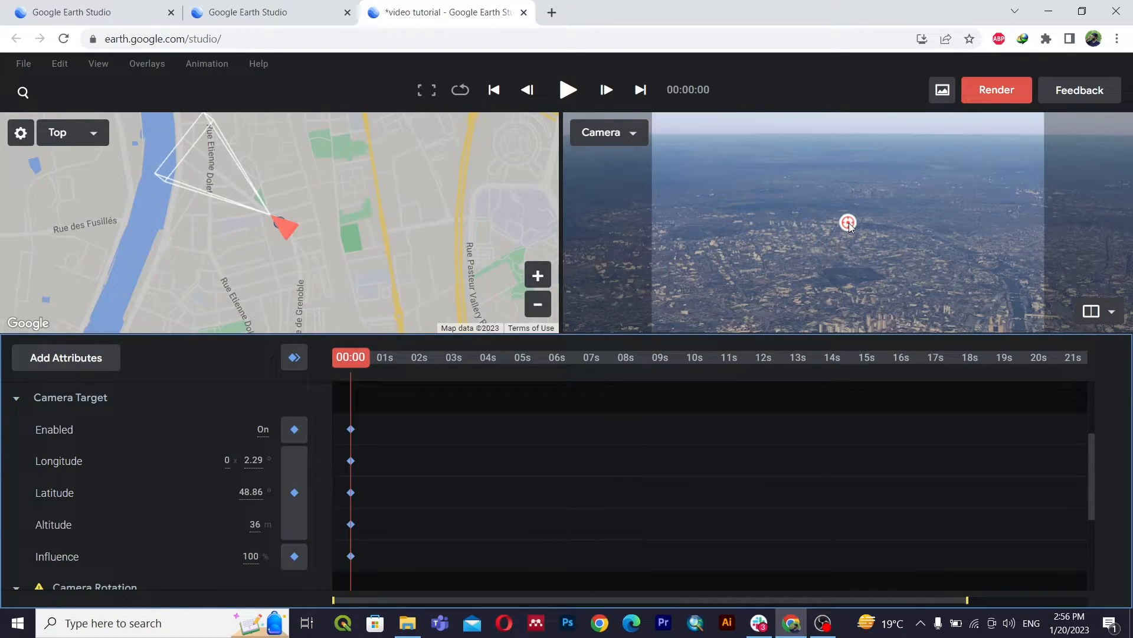
Step: At 00:05, bring the camera in to a close view of the Eiffel Tower and keyframe all attributes
drag(348, 365, 504, 364)
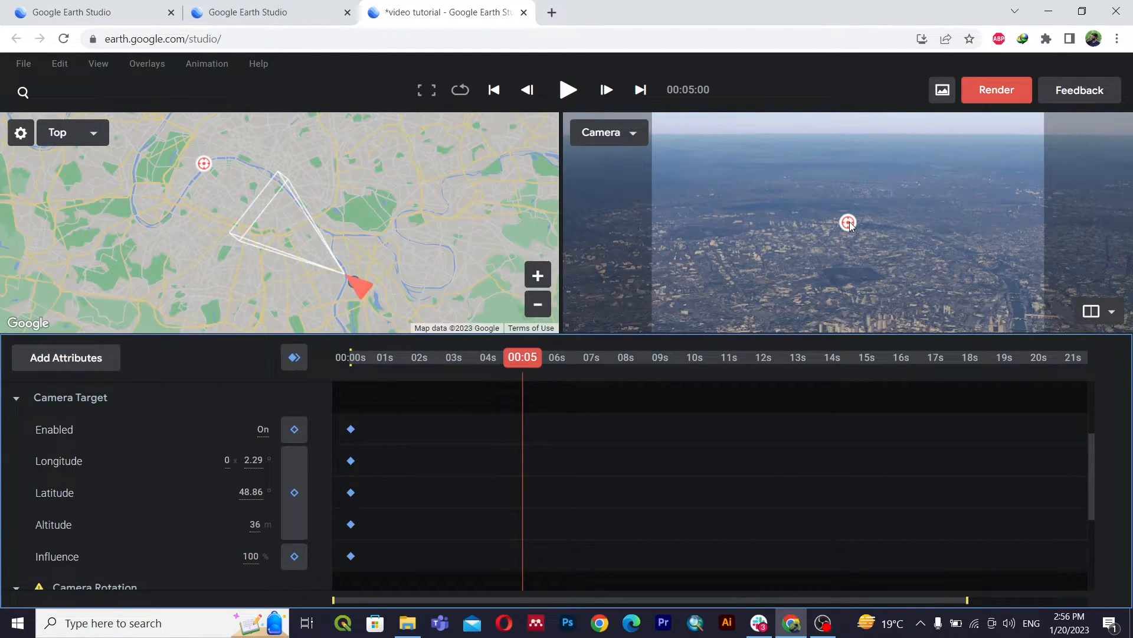
scroll(848, 222, up, 5)
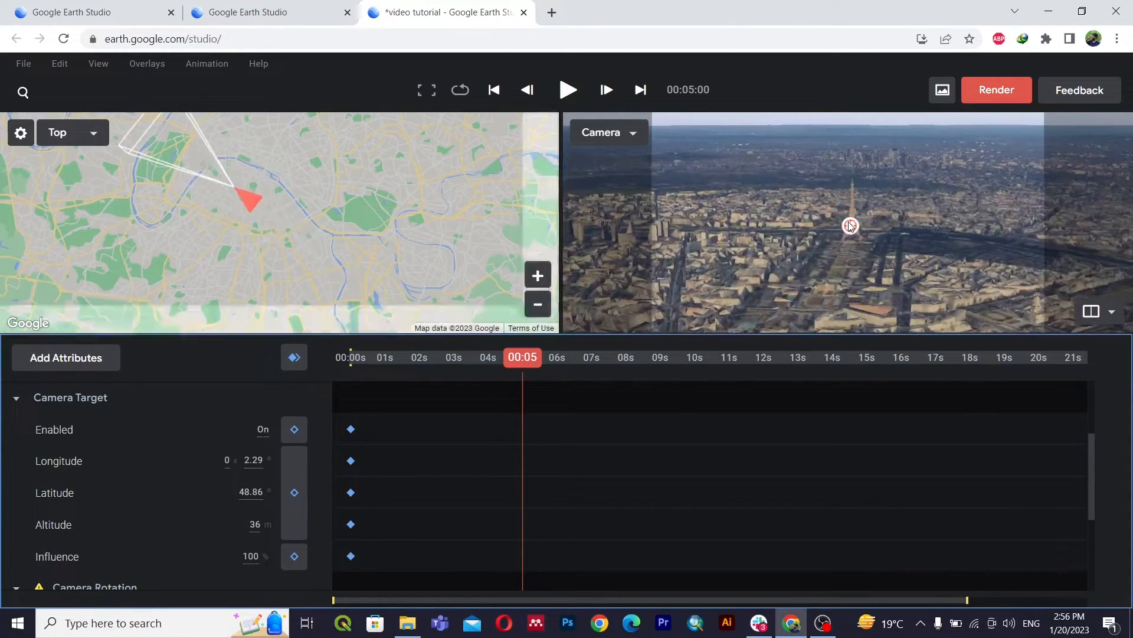
scroll(850, 225, up, 5)
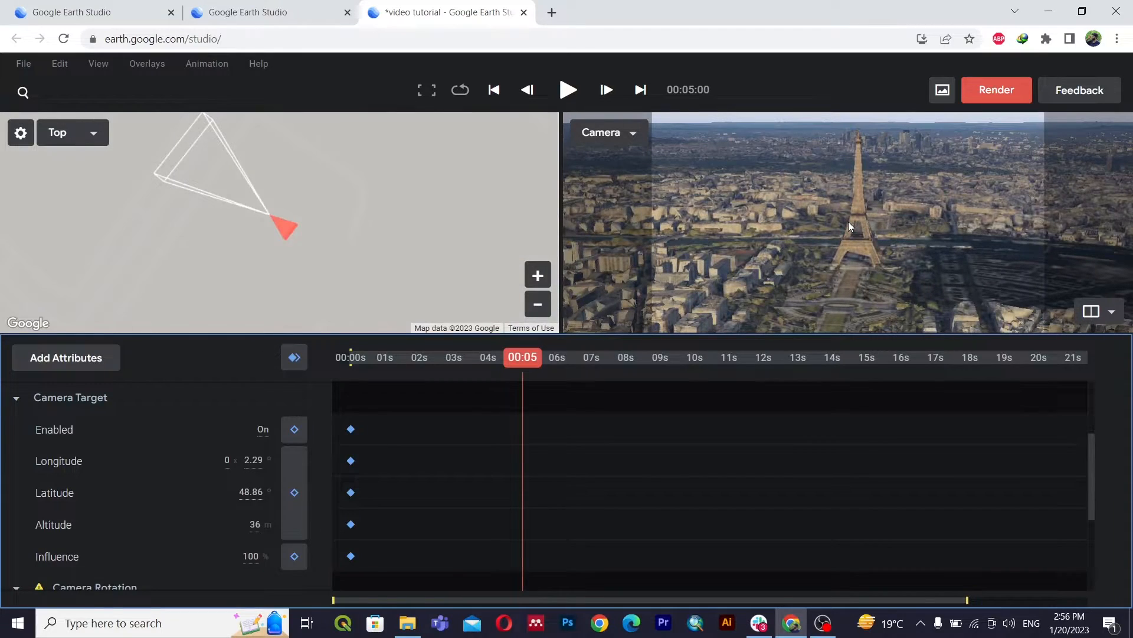
click(295, 358)
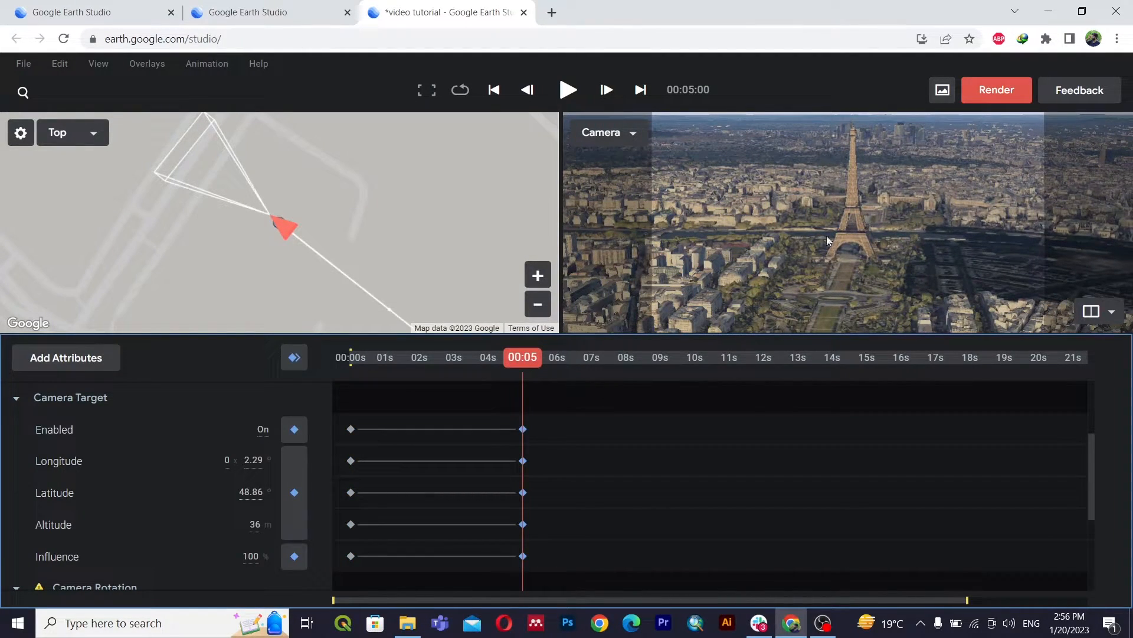
Step: Move the camera target at 00:05 up to the middle of the Eiffel Tower, at 184 m altitude
click(850, 184)
right_click(852, 190)
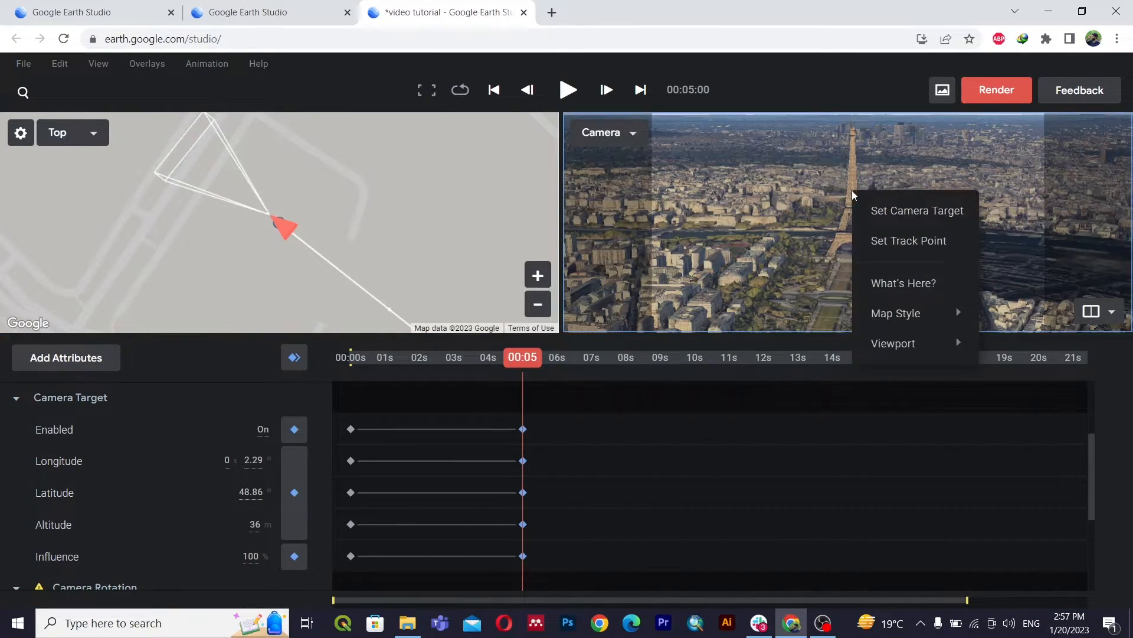
click(866, 210)
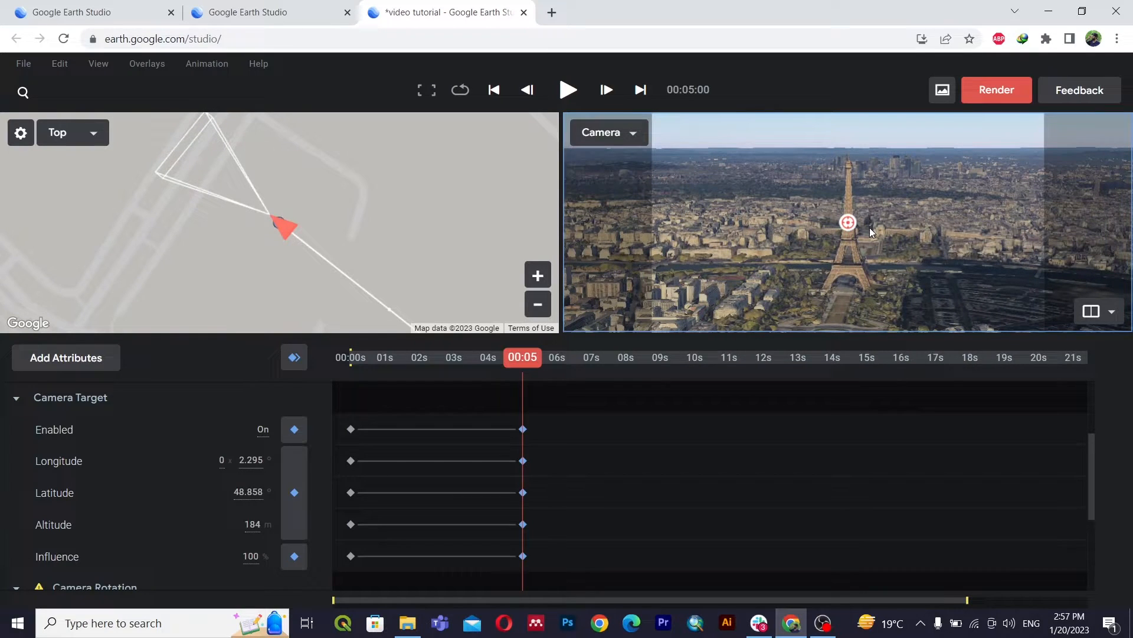
Step: Play back the zoom toward the Eiffel Tower from the start until about six seconds
drag(528, 358, 284, 394)
click(568, 92)
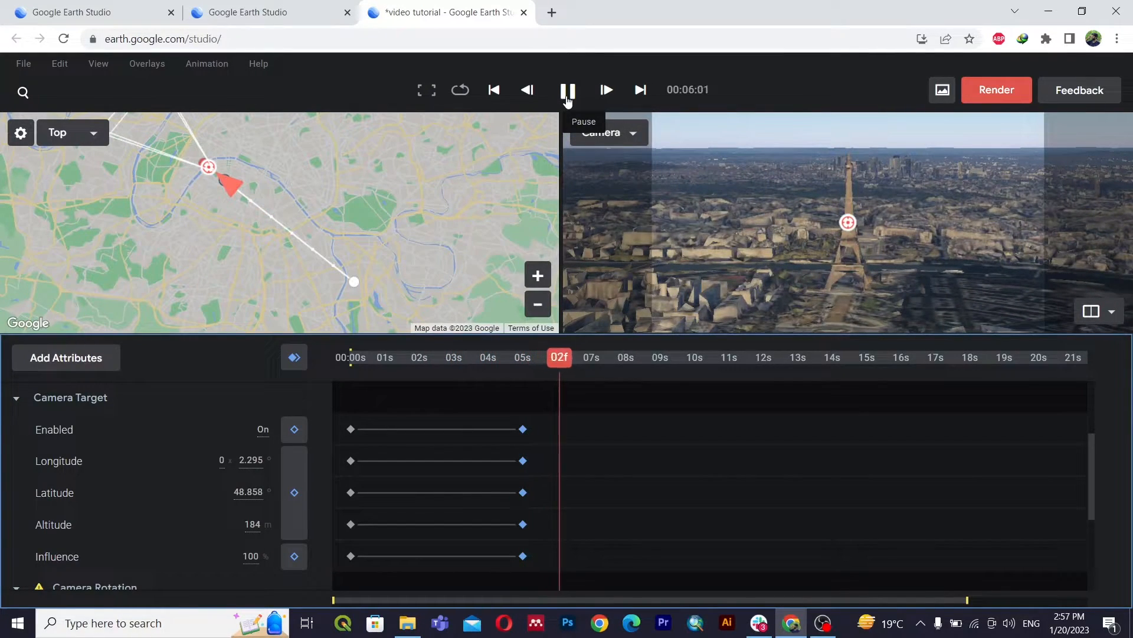
click(566, 98)
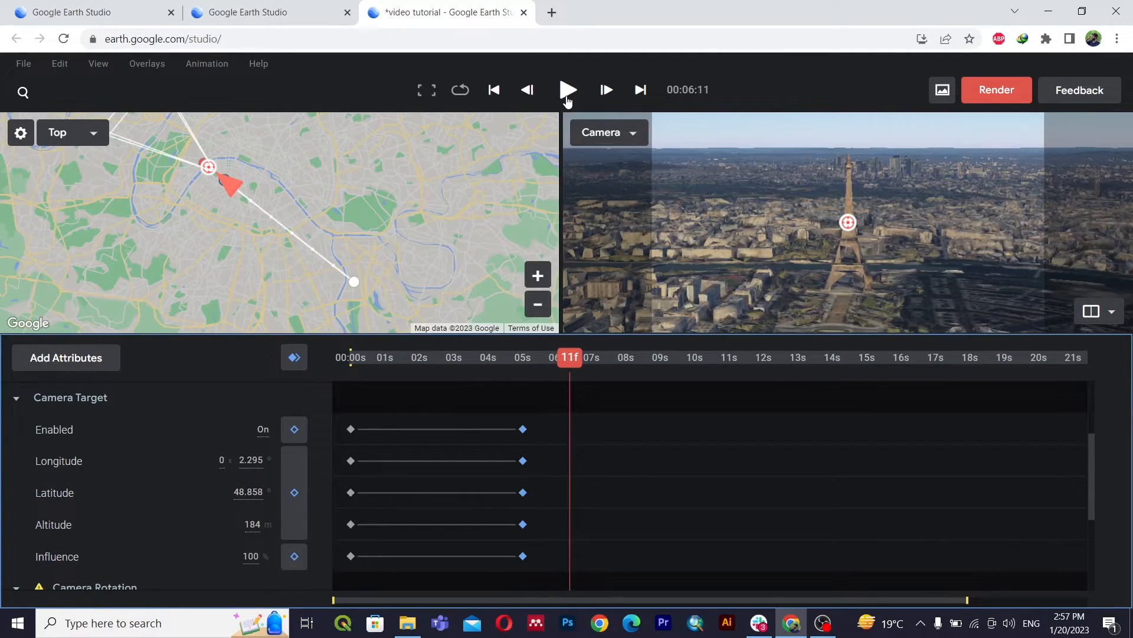
Step: At 00:06:11, orbit the camera around the target to the opposite side of the Eiffel Tower and keyframe all attributes
click(849, 227)
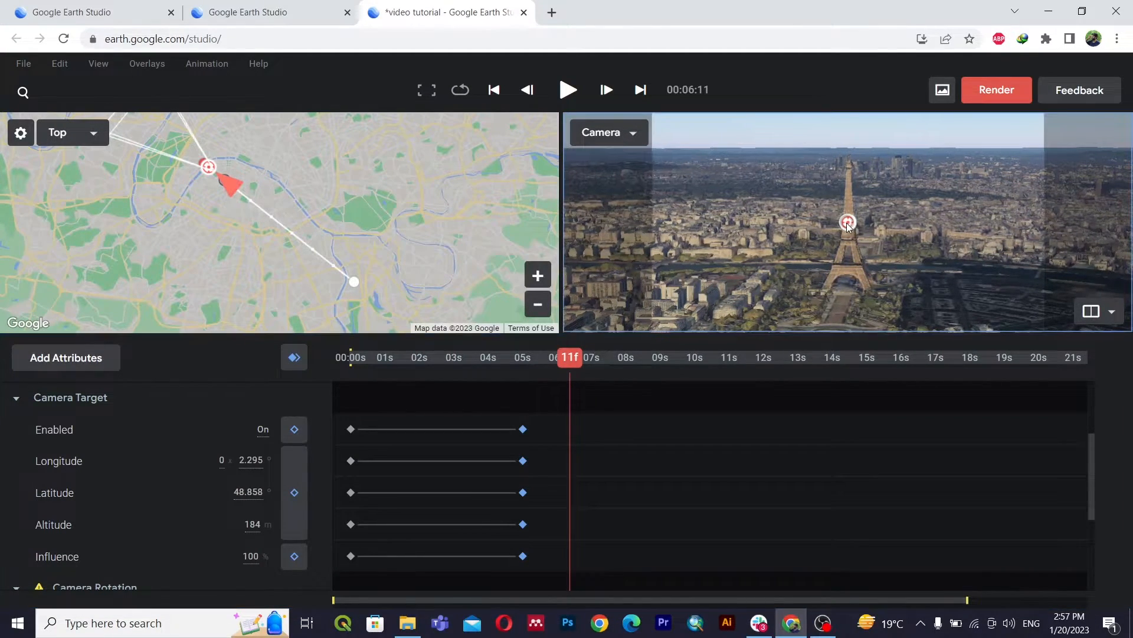
mouse_move(841, 223)
mouse_down()
mouse_move(682, 219)
mouse_move(605, 202)
mouse_up()
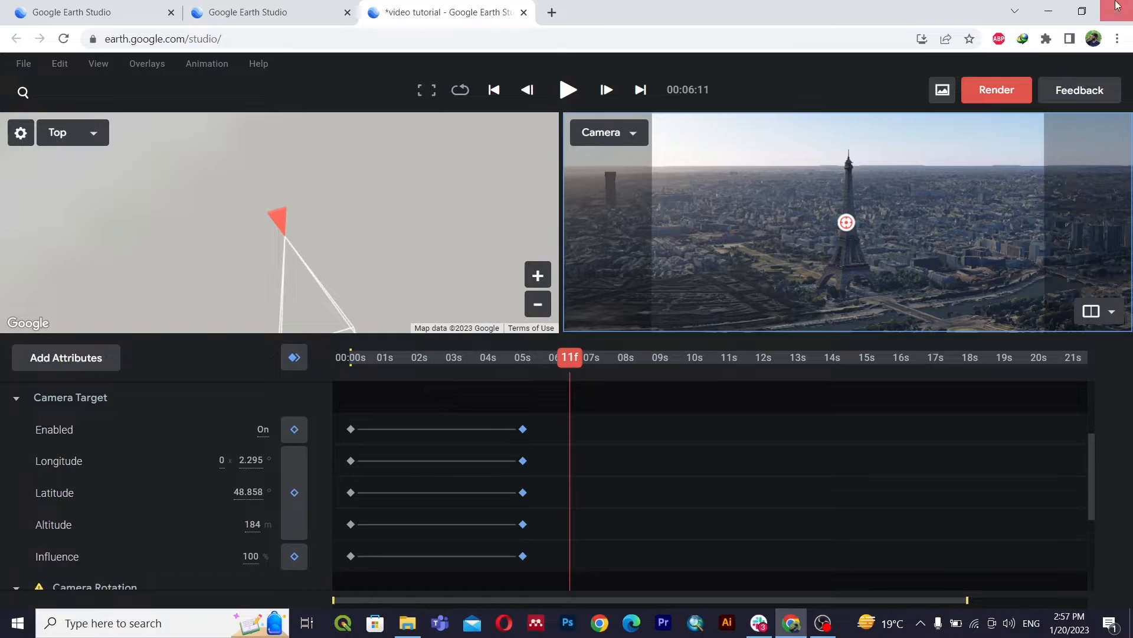
click(283, 359)
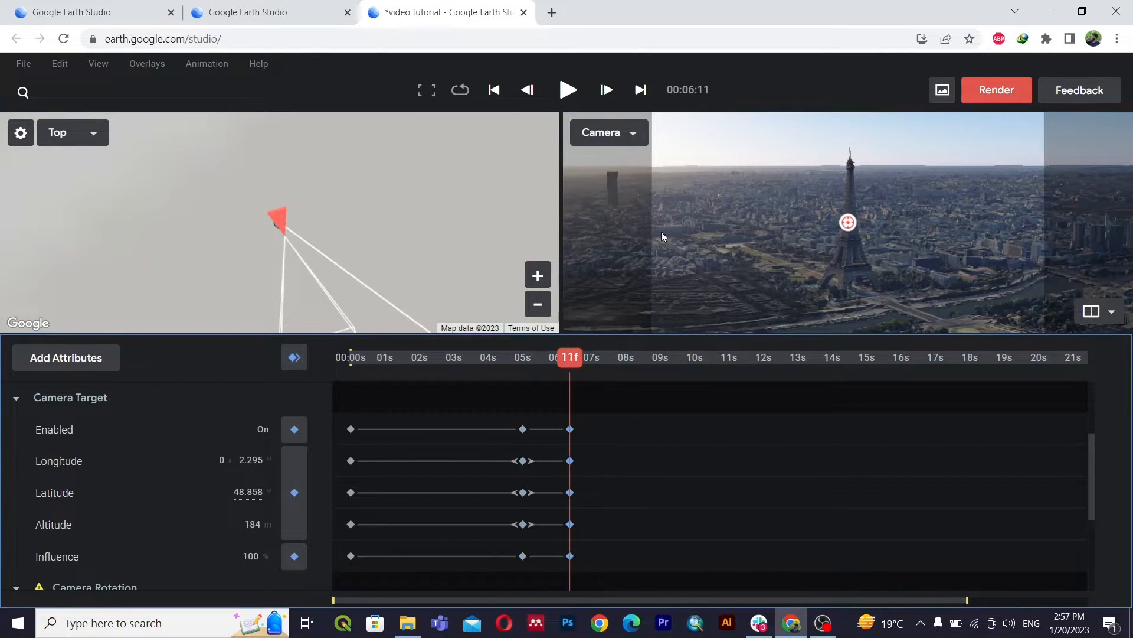
drag(576, 361, 479, 375)
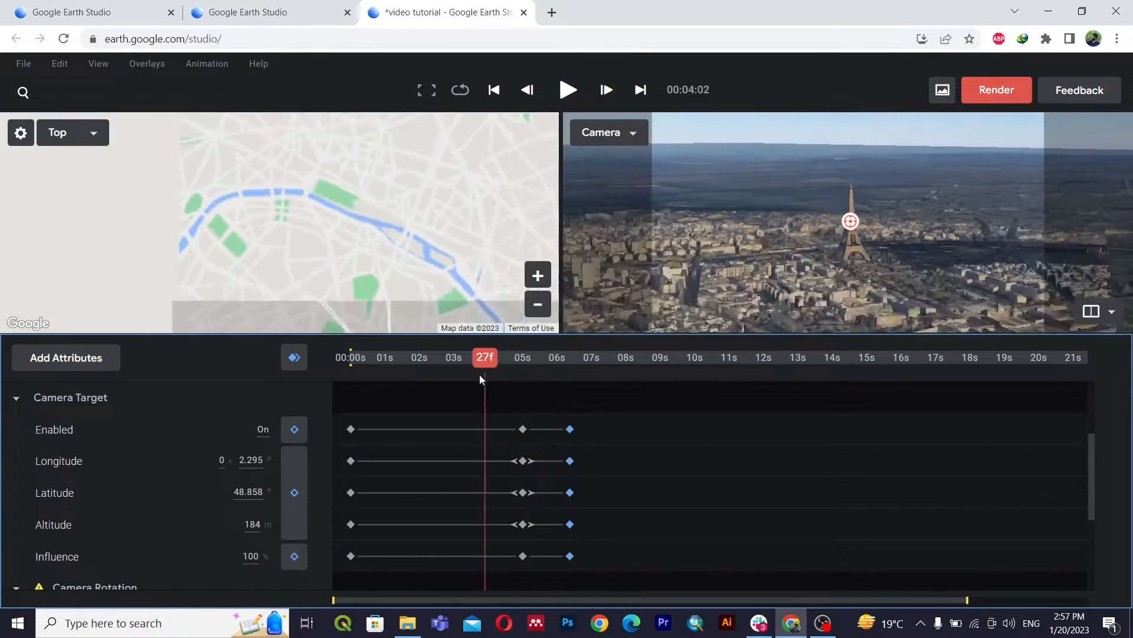
Step: Preview the orbit from about 00:04 and move all keyframes of its end position to just before 9 seconds
key(space)
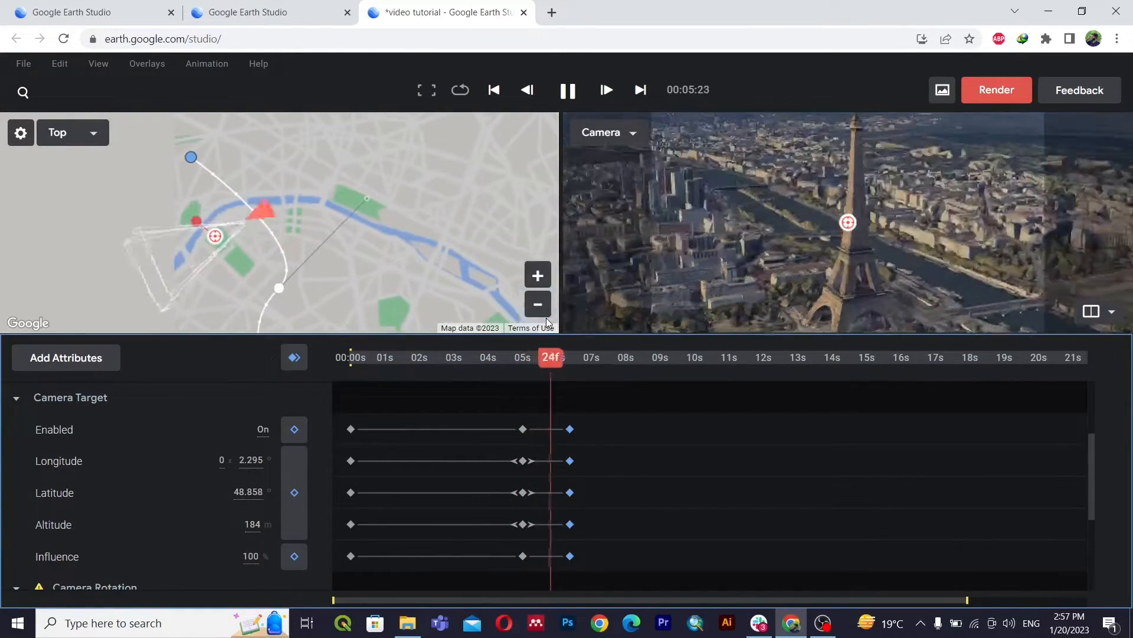
key(space)
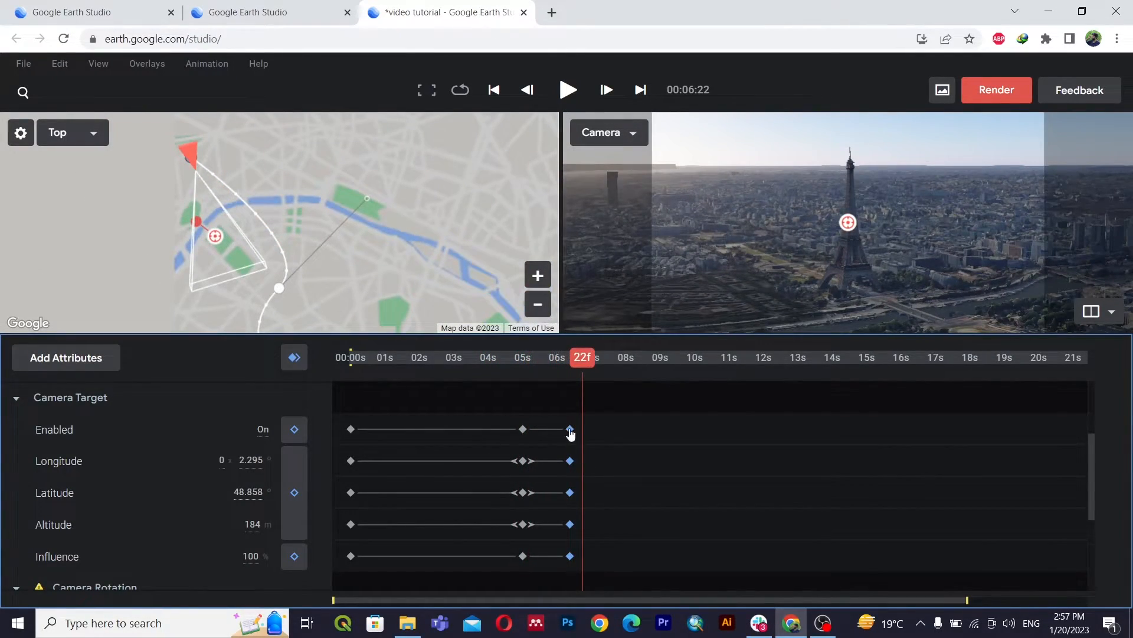
scroll(590, 446, down, 3)
scroll(593, 458, up, 2)
scroll(593, 460, up, 5)
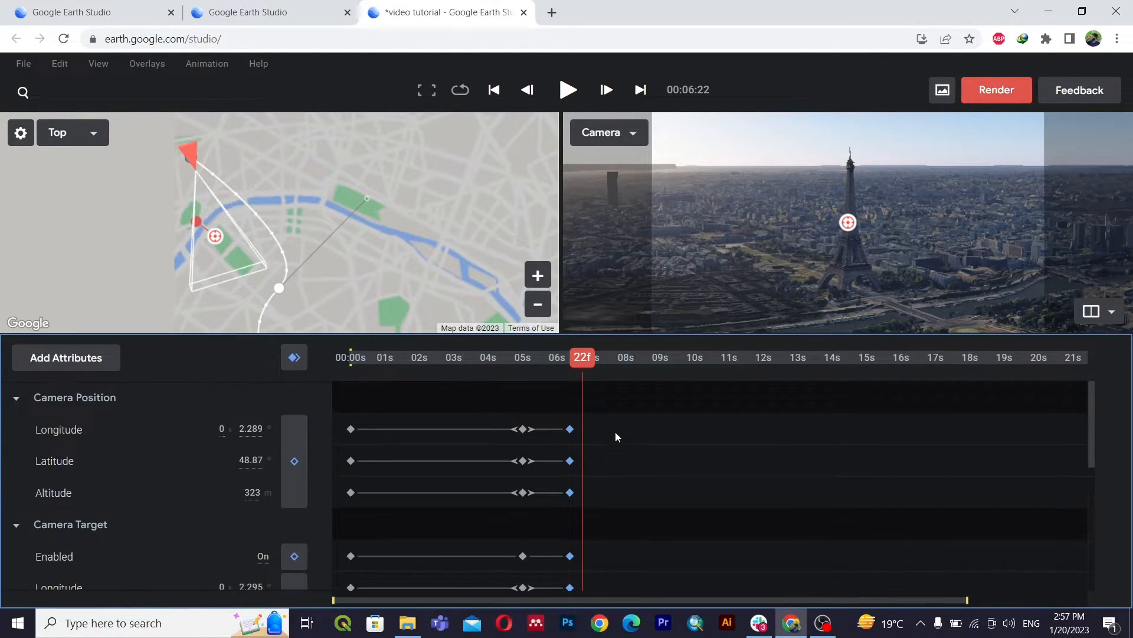
drag(608, 562, 617, 623)
drag(569, 477, 651, 483)
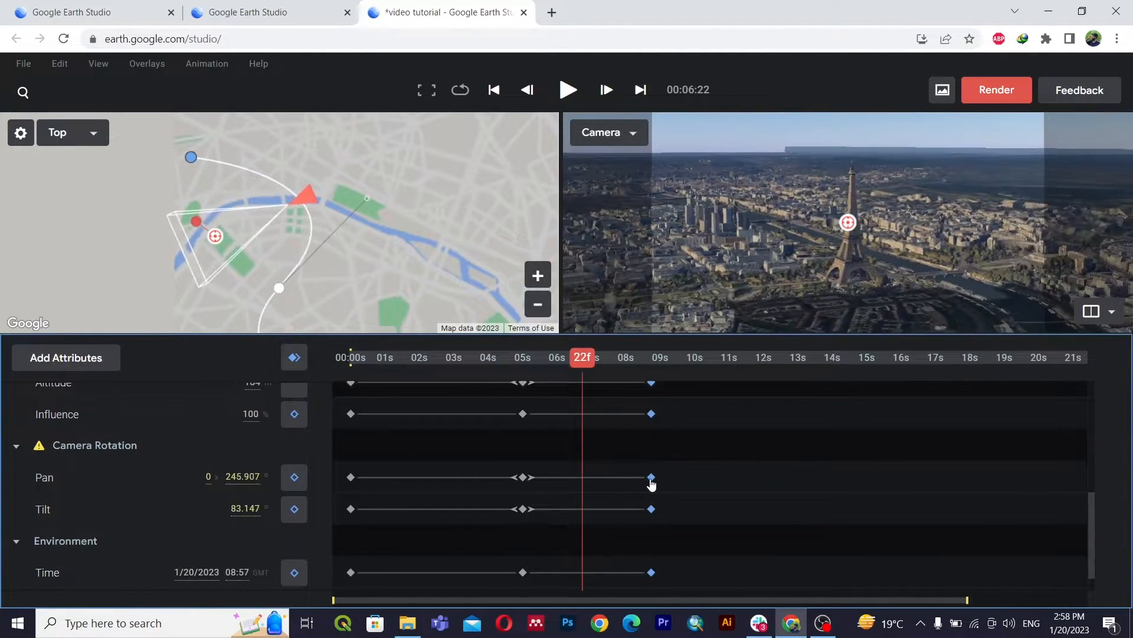
Step: Apply easing to all keyframes of every attribute and play the animation from the start until about 9 seconds
drag(583, 364, 218, 348)
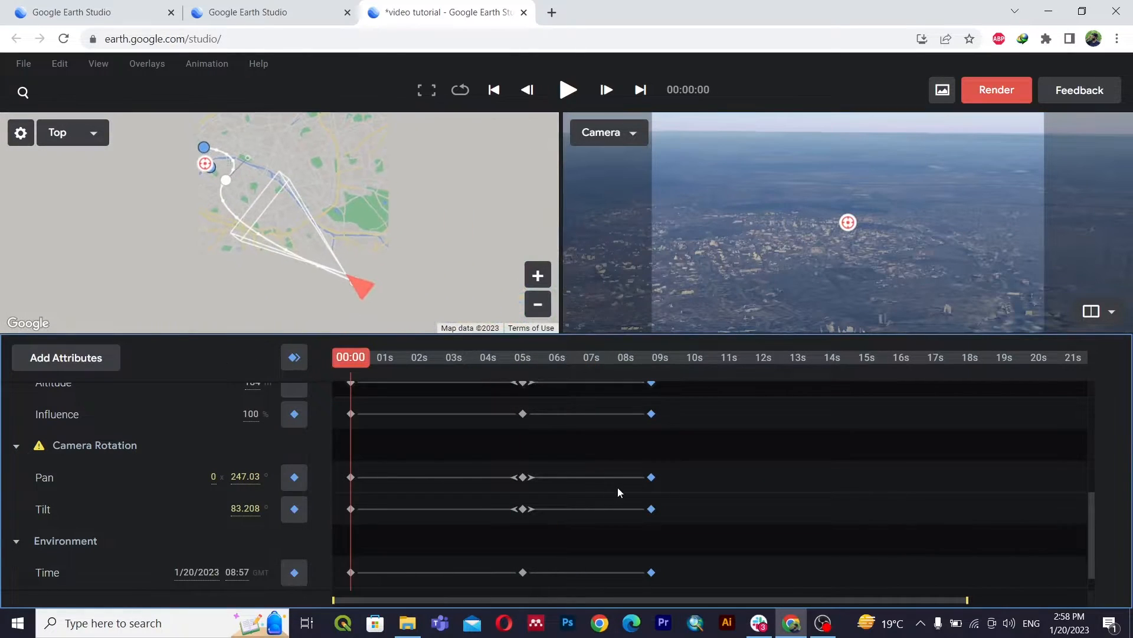
scroll(617, 490, up, 5)
scroll(703, 404, up, 4)
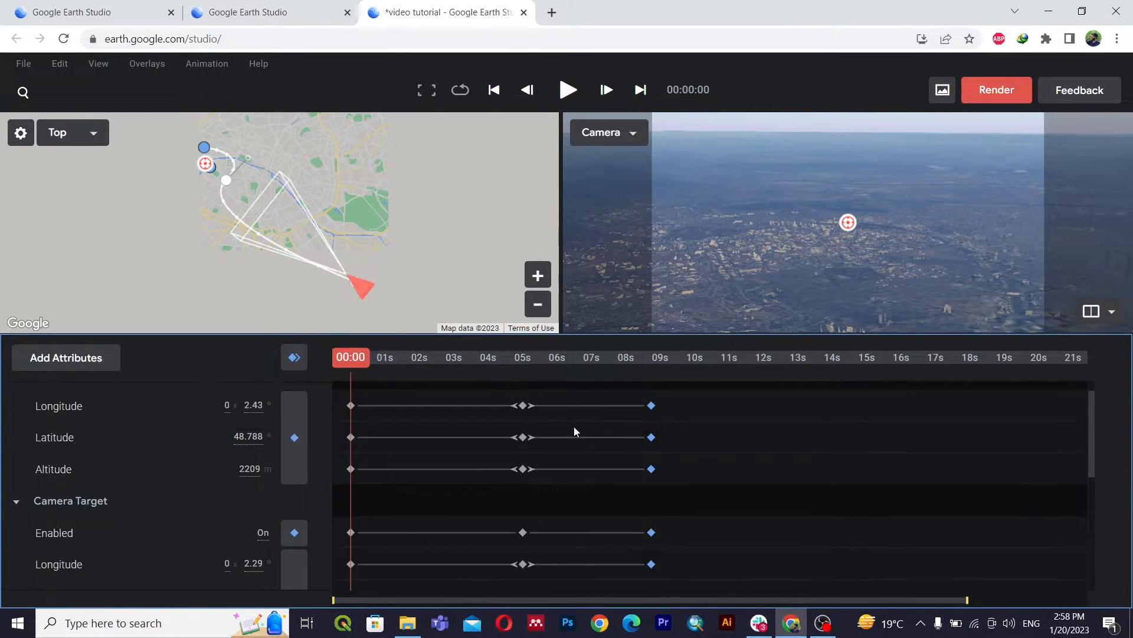
click(230, 63)
click(260, 200)
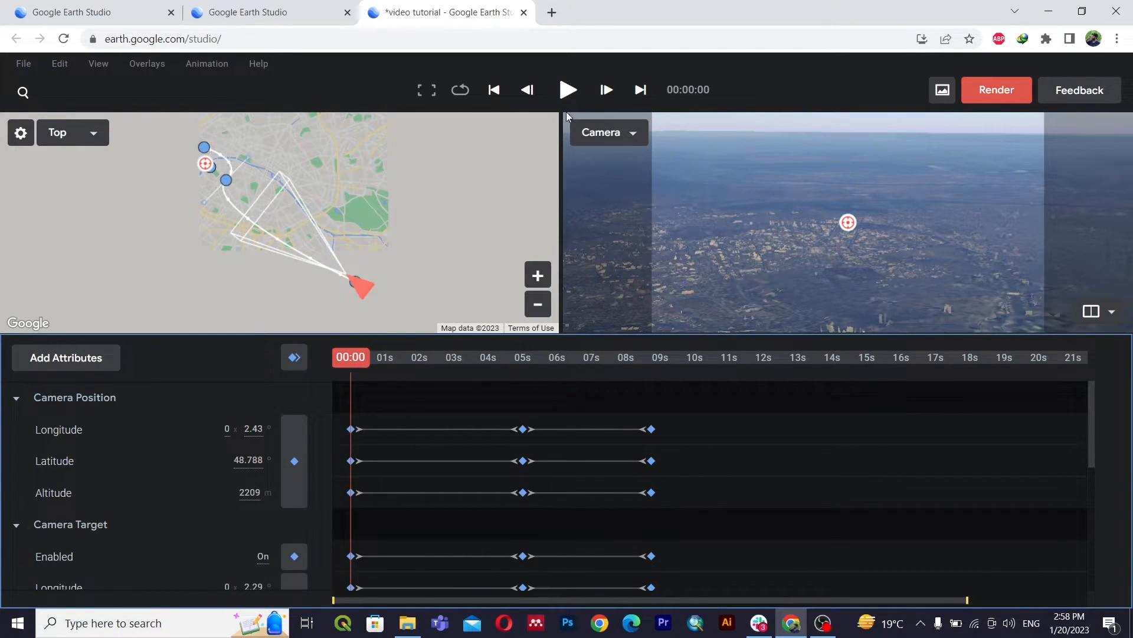
click(569, 88)
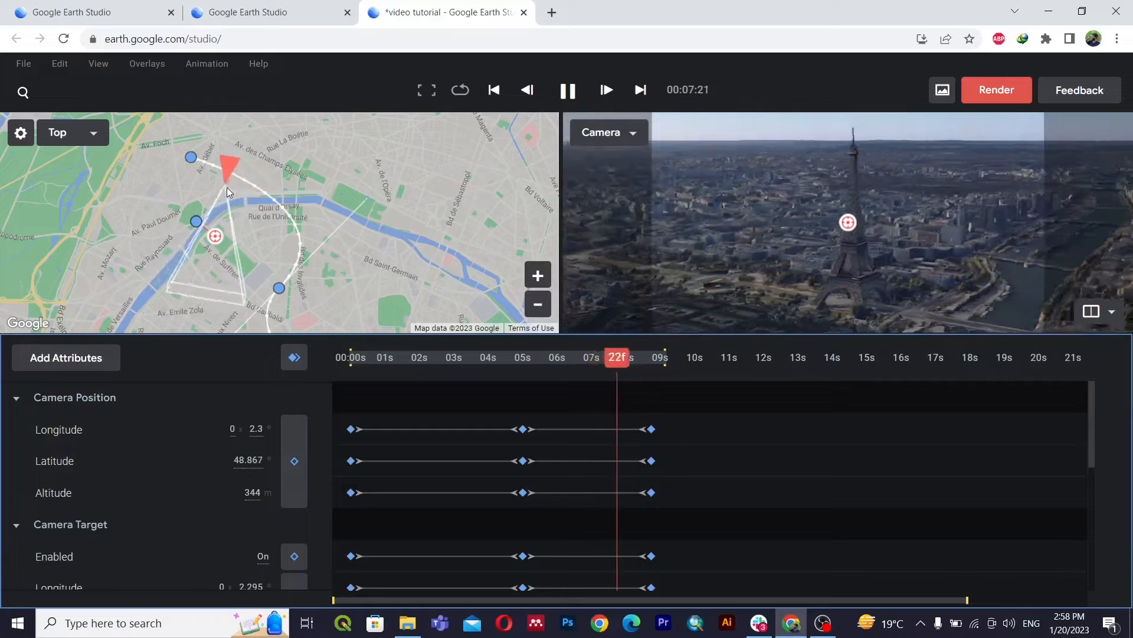
key(space)
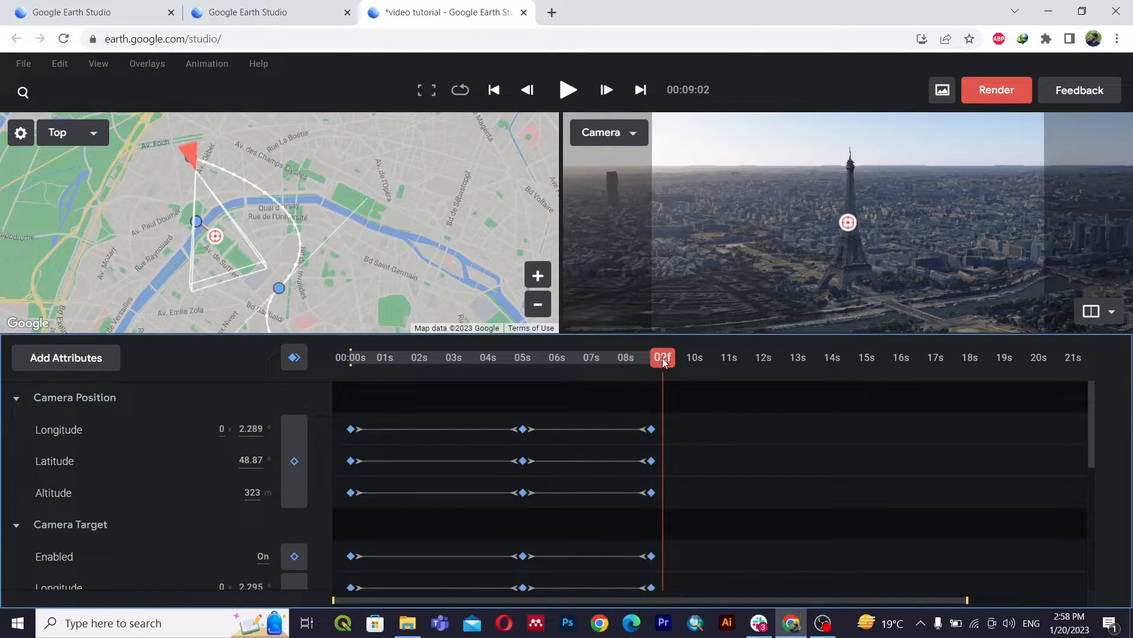
Step: At 00:13:28, orbit the camera around the target to a higher view from southeast of the Eiffel Tower and keyframe all attributes
drag(790, 390, 656, 401)
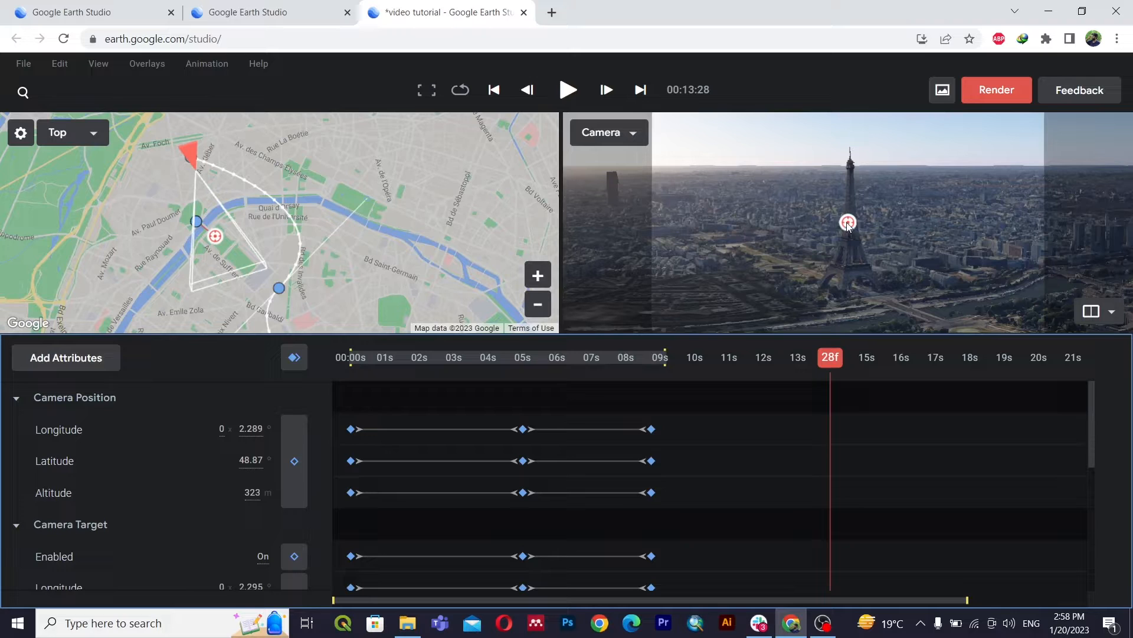
drag(848, 226, 582, 324)
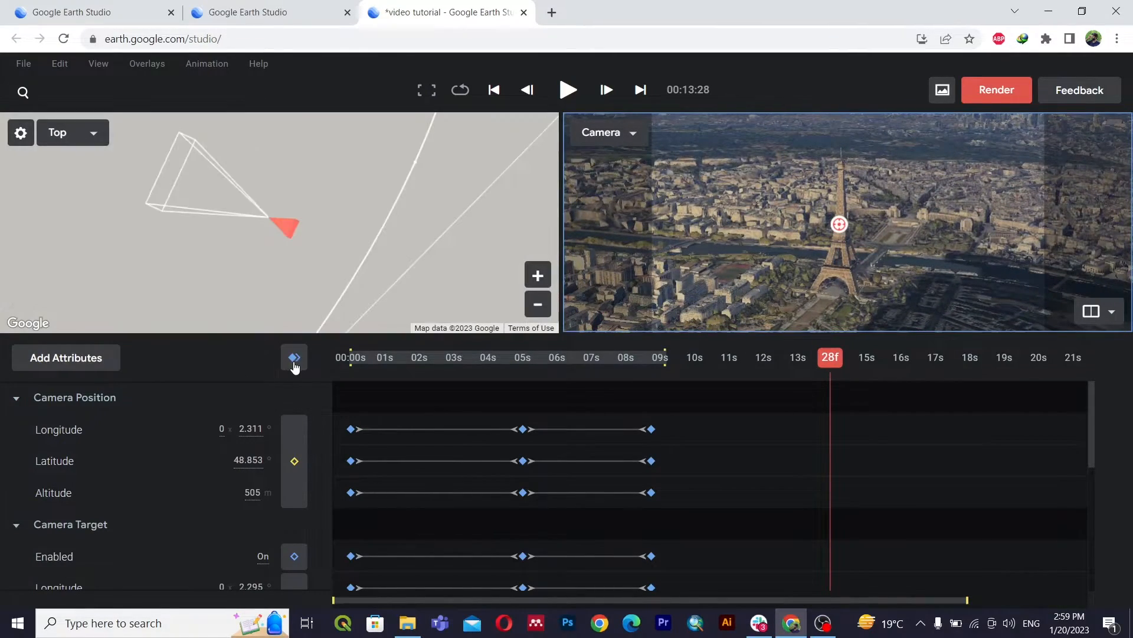
click(294, 358)
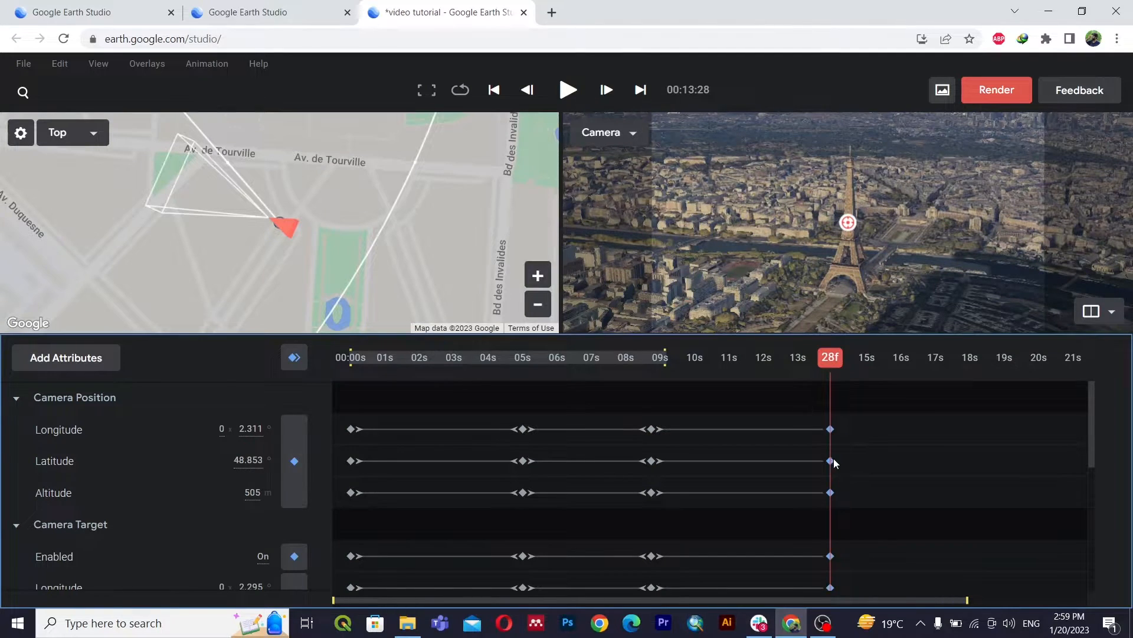
Step: Move all keyframes at 00:13:28 to about 16 seconds and return to the start of the timeline
scroll(834, 459, down, 5)
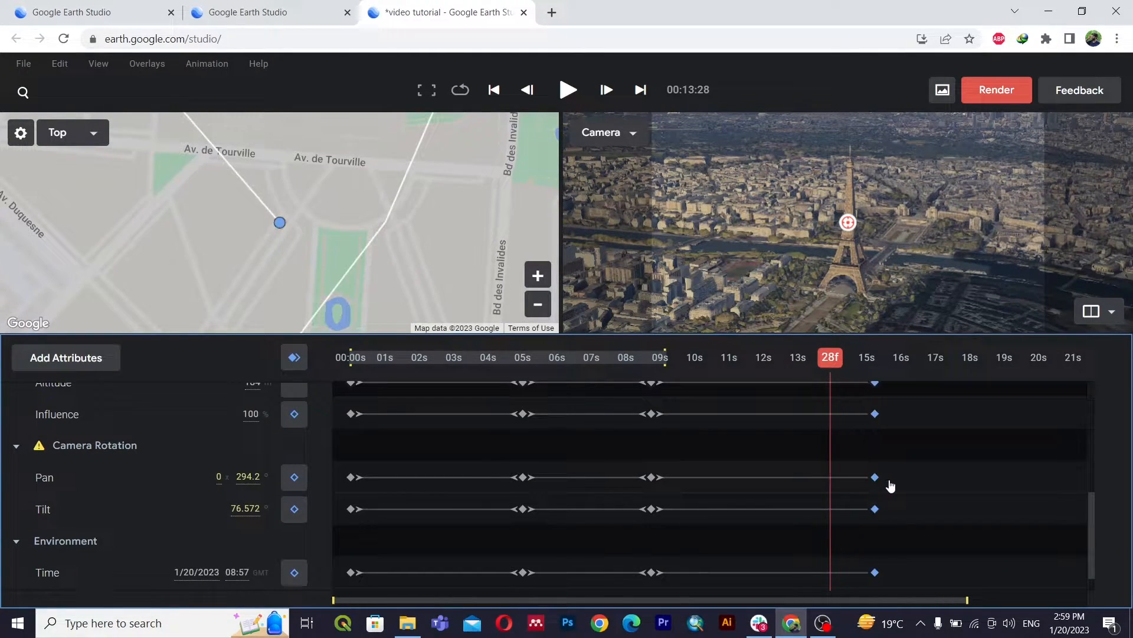
drag(889, 483, 903, 482)
drag(837, 360, 165, 366)
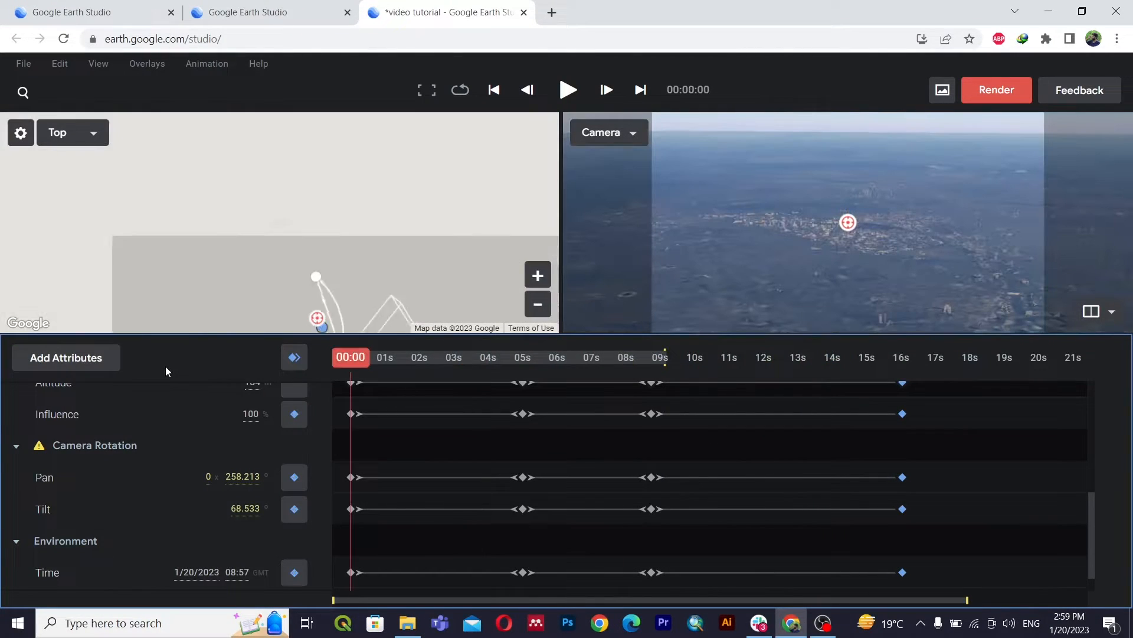
Step: Play back the animation from the start and again from about 00:08:08 to check where playback loops
key(space)
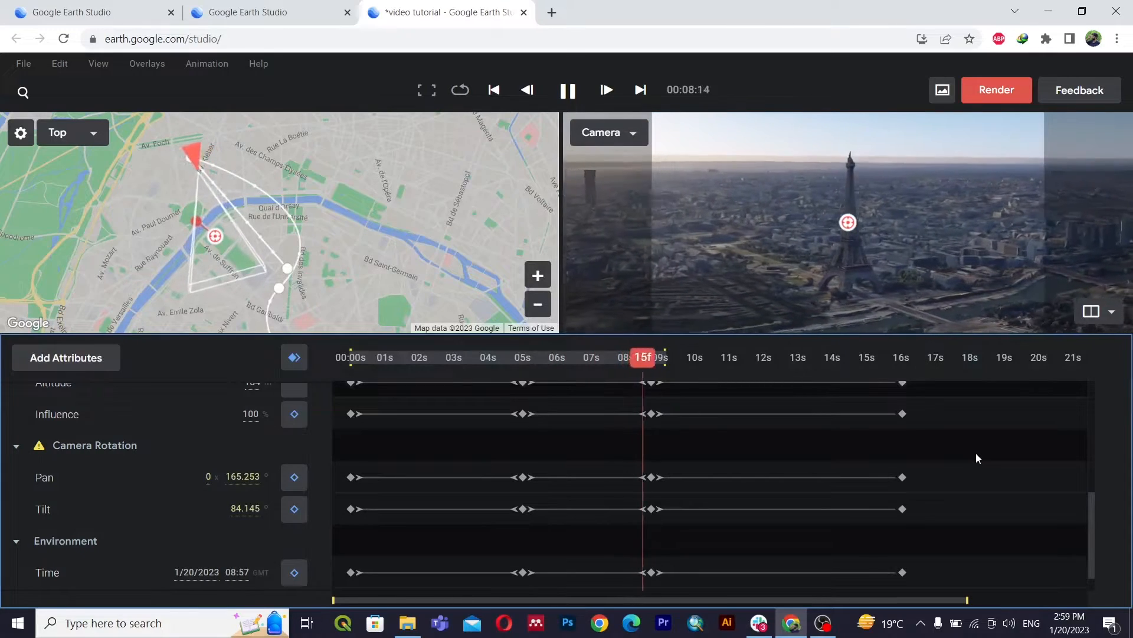
key(space)
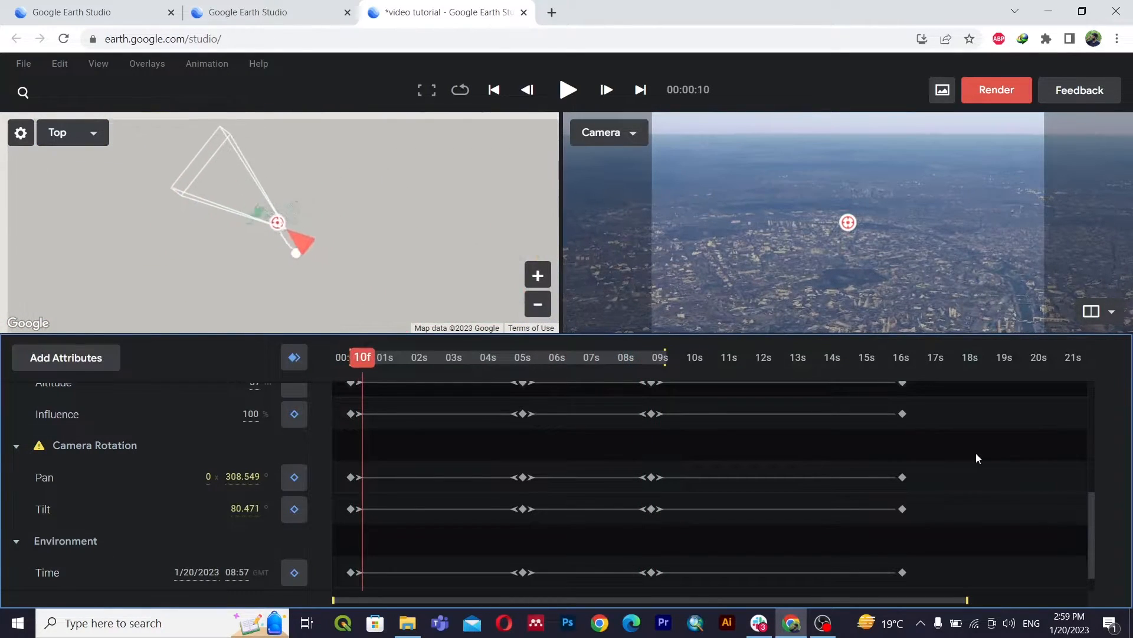
scroll(919, 458, up, 3)
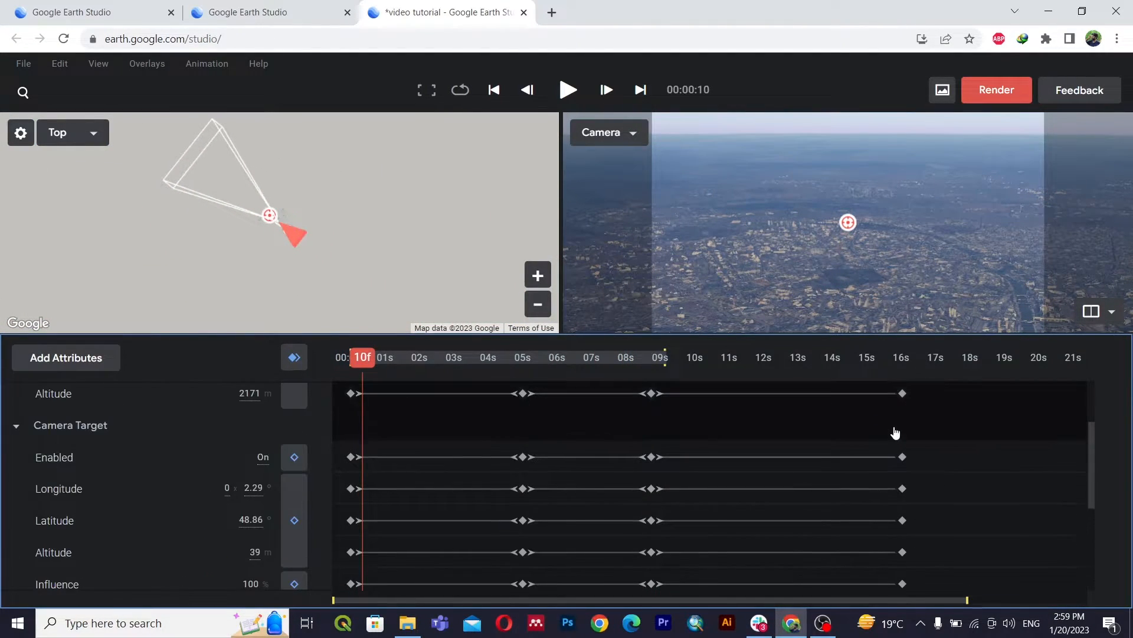
scroll(895, 433, up, 2)
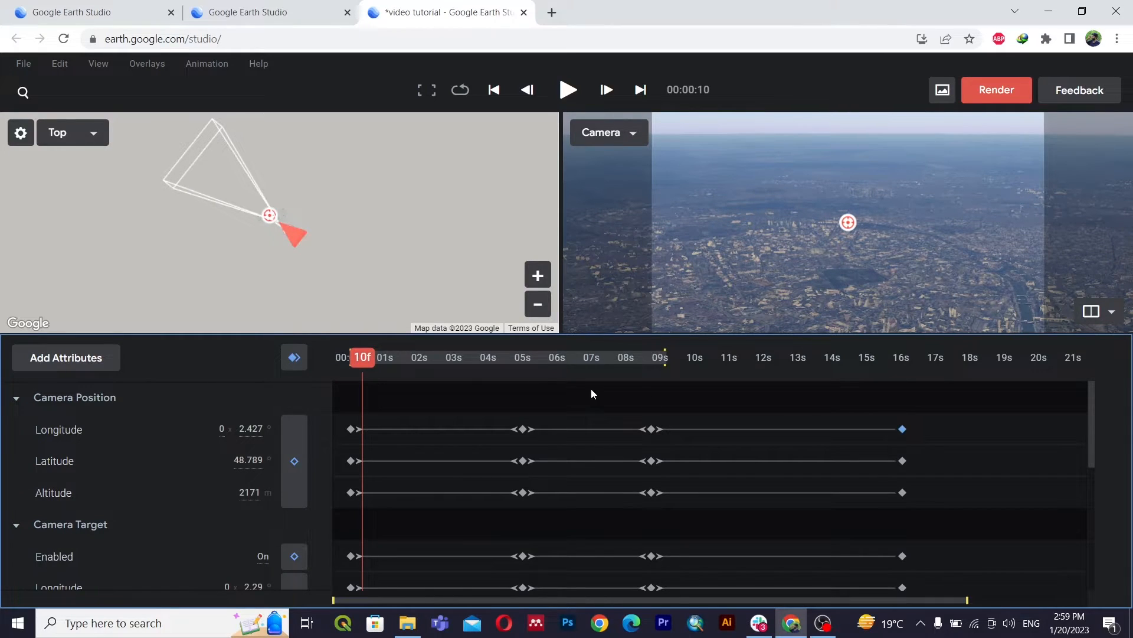
drag(699, 405, 636, 425)
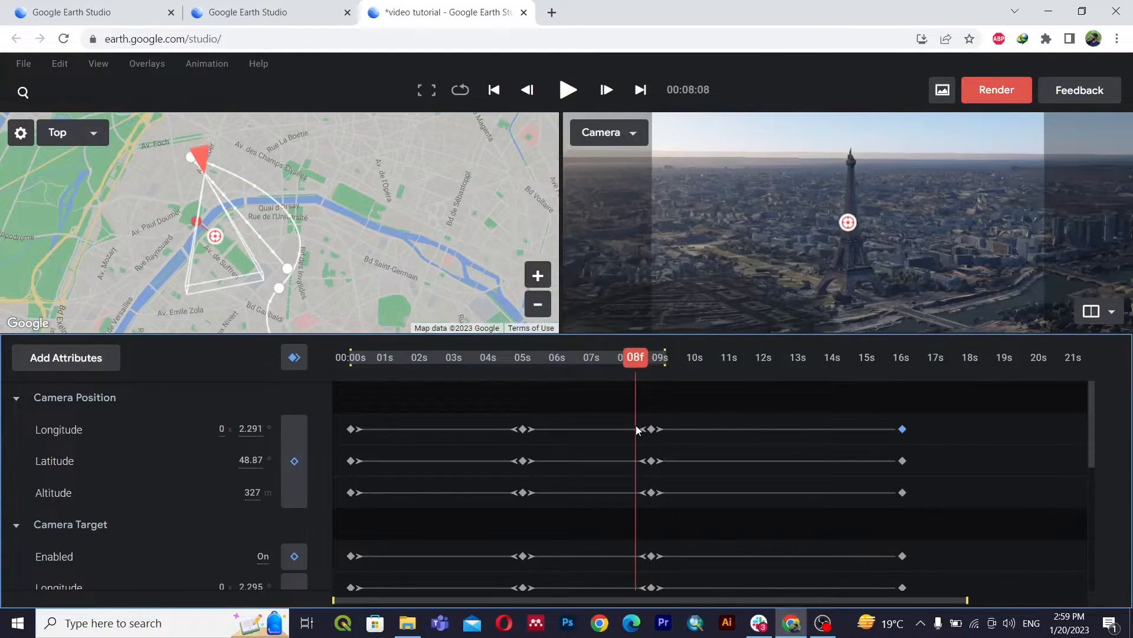
key(space)
key(space)
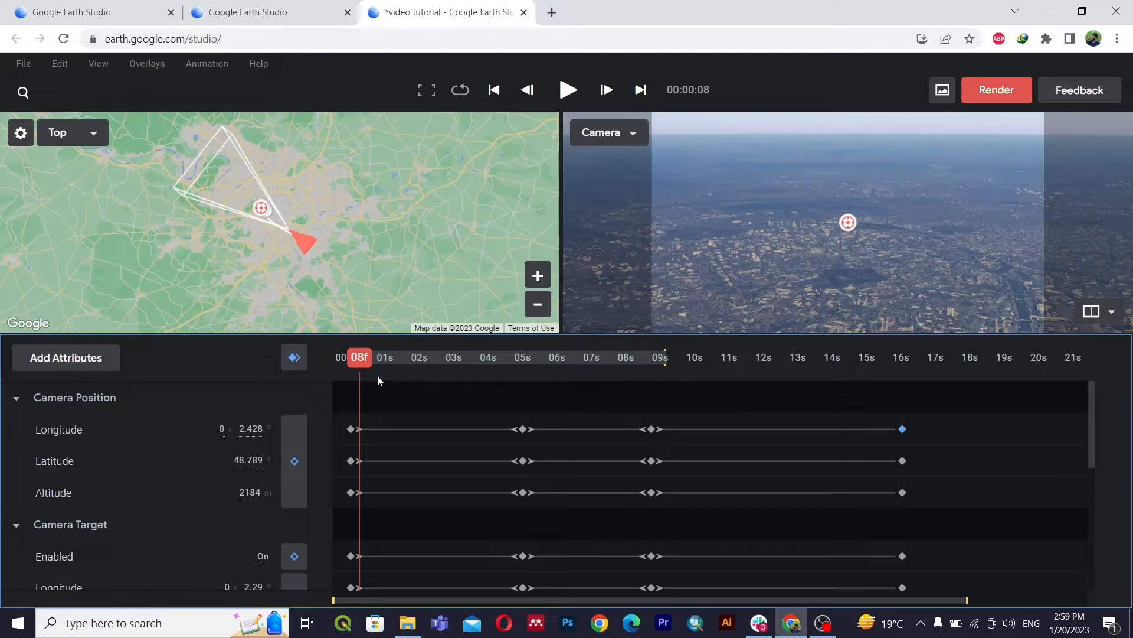
Step: Extend the end of the playback range to 20 seconds and play the animation until just after 16 seconds
click(336, 362)
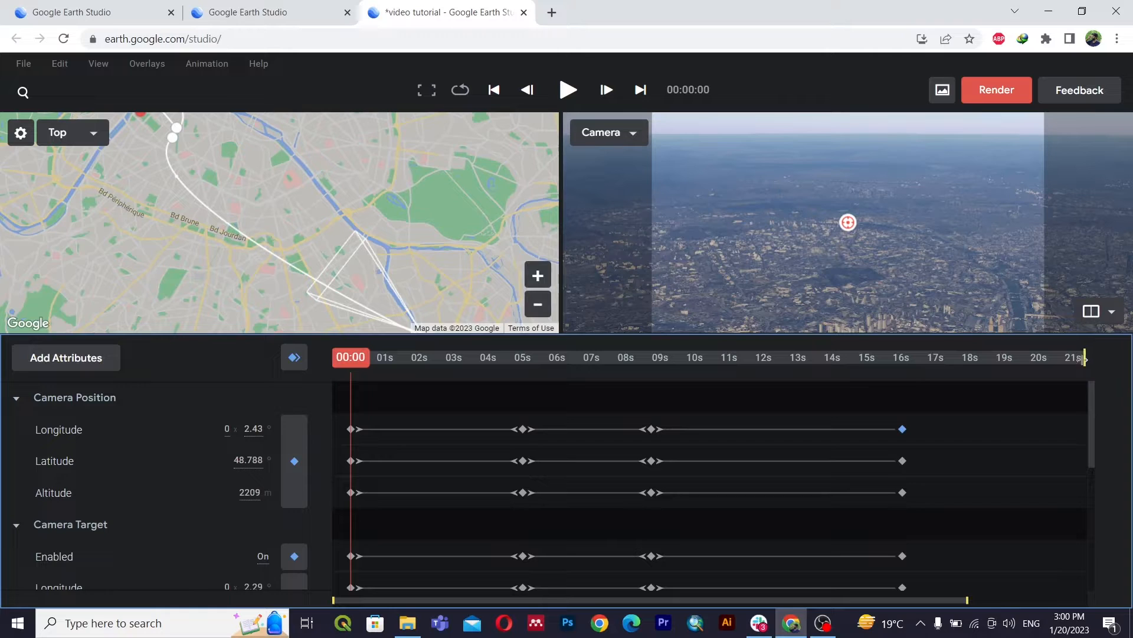
key(space)
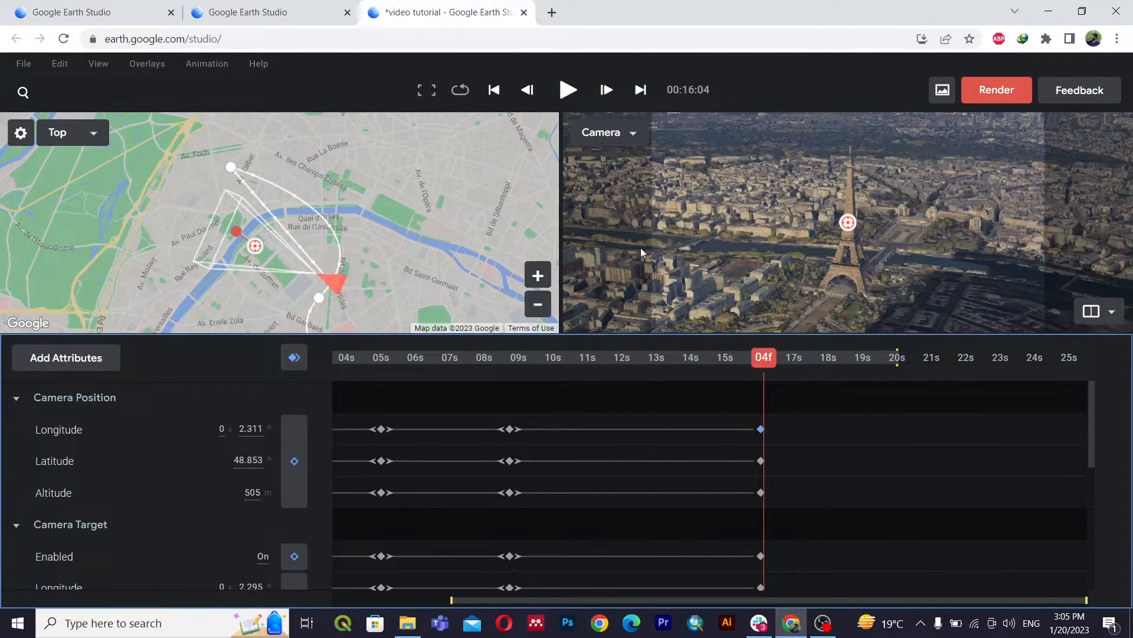
drag(759, 358, 262, 322)
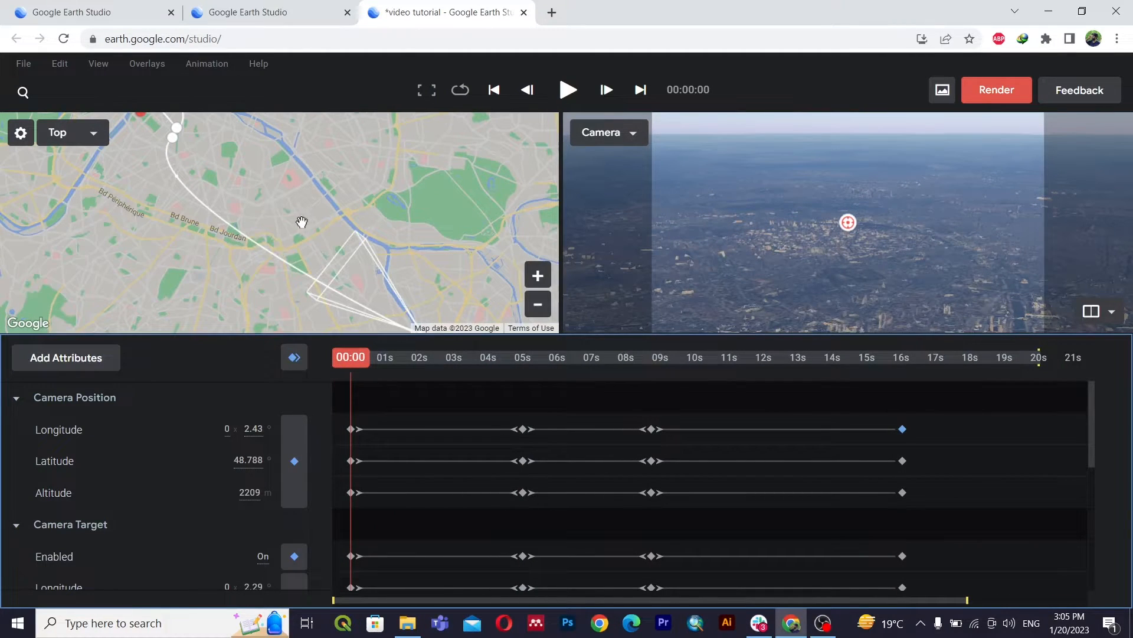
Step: Examine the camera path around the Eiffel Tower in the top view, selecting its points at 5 and about 9 seconds
scroll(301, 222, down, 1)
scroll(229, 180, up, 2)
scroll(248, 162, up, 4)
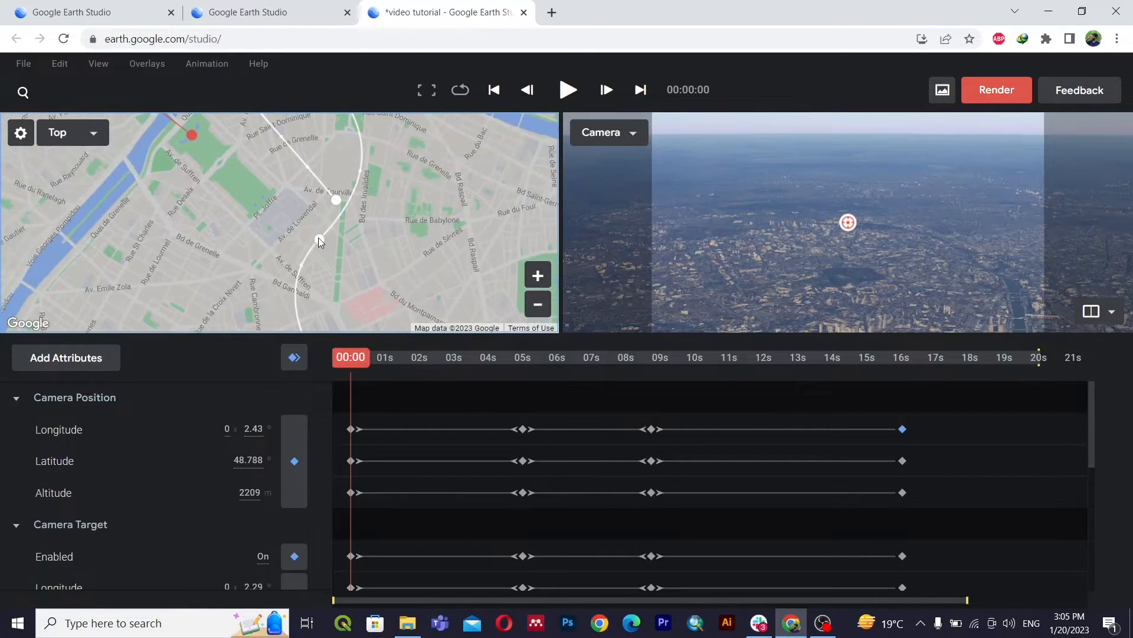
click(320, 240)
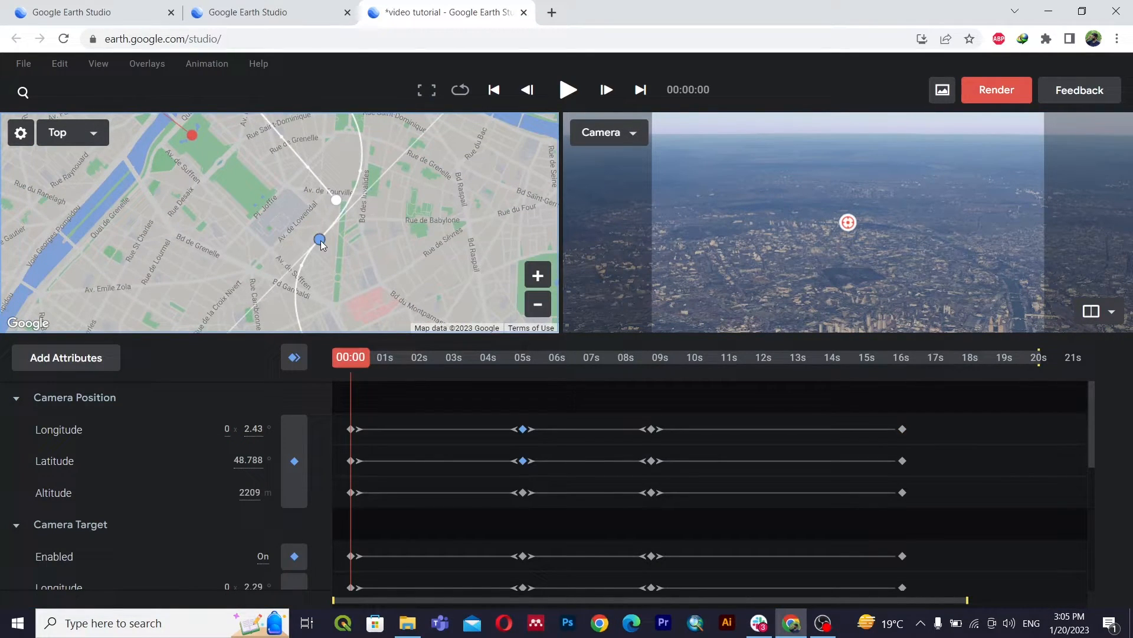
drag(447, 224, 469, 325)
drag(386, 126, 467, 247)
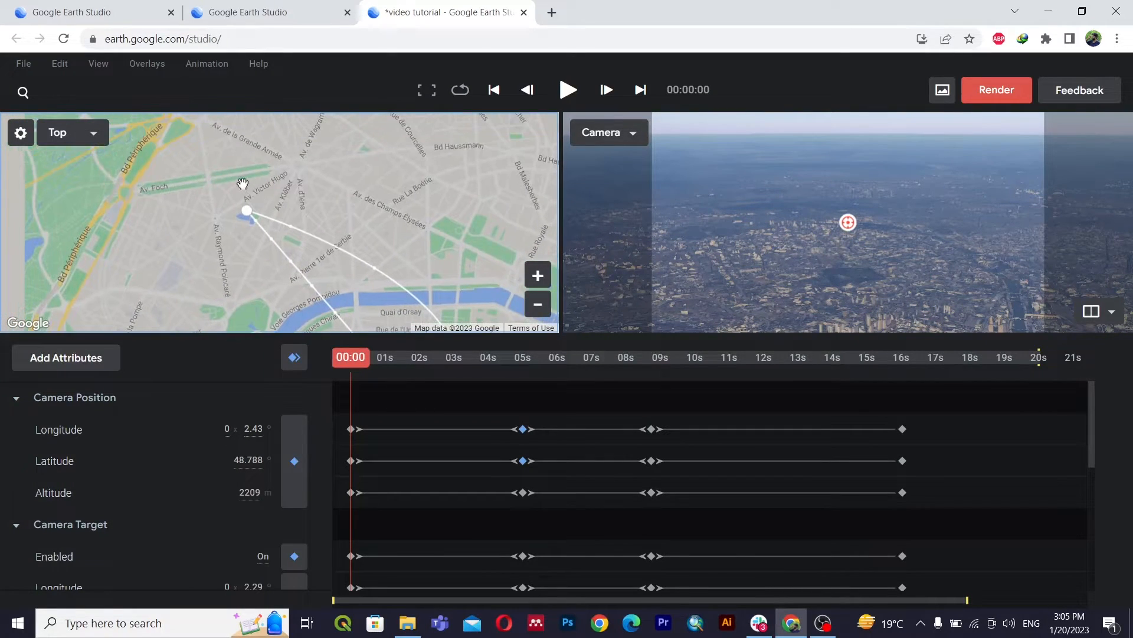
drag(362, 225, 367, 94)
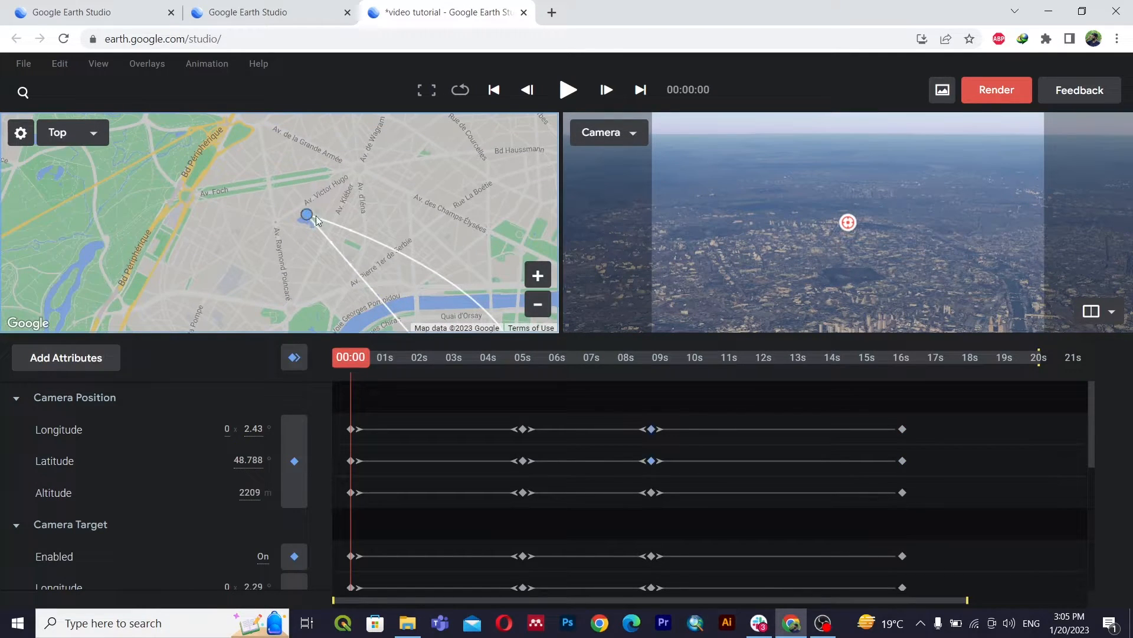
scroll(326, 242, up, 3)
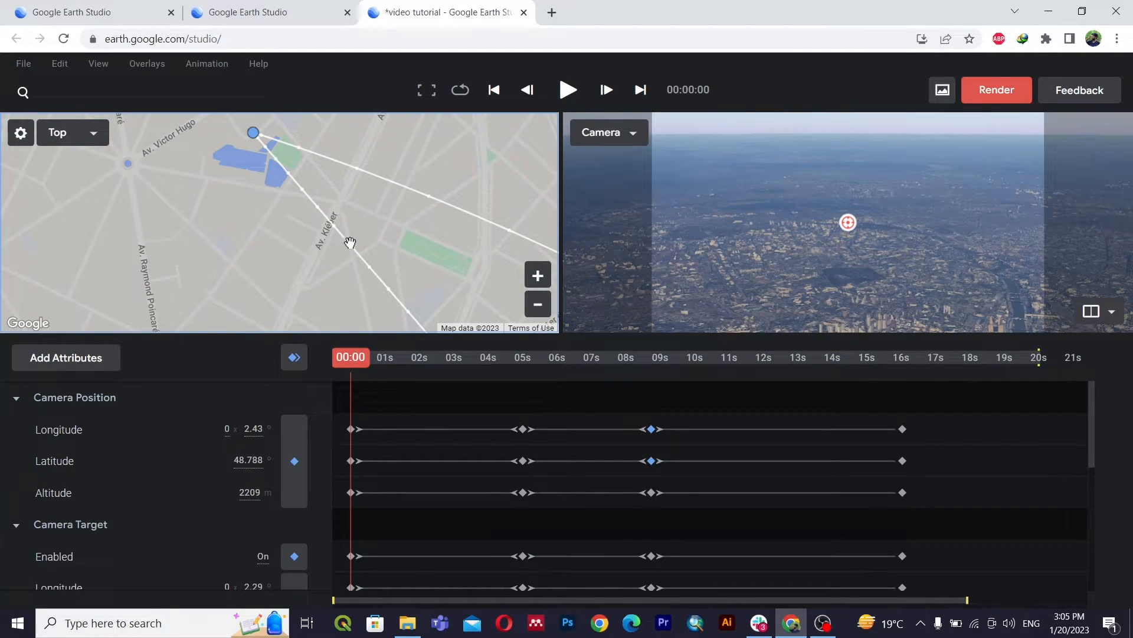
scroll(345, 202, down, 3)
drag(413, 265, 344, 147)
drag(445, 180, 371, 203)
scroll(371, 203, down, 1)
Step: Reshape the camera path by lengthening the curve handle of the 5-second point toward the northeast in the top view
click(399, 267)
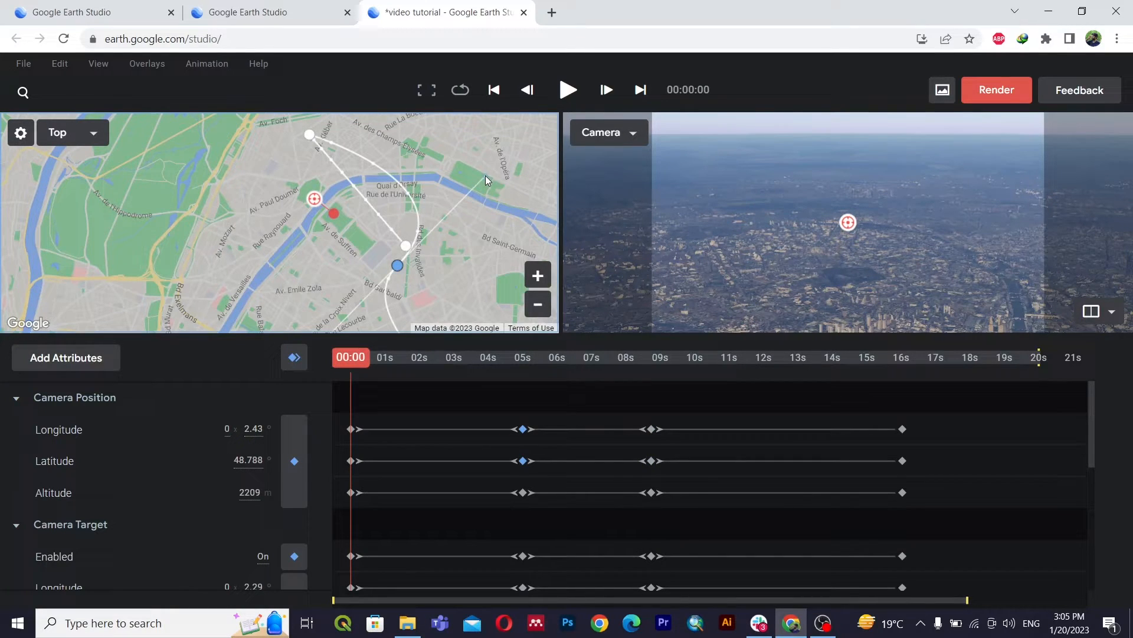
drag(485, 175, 454, 182)
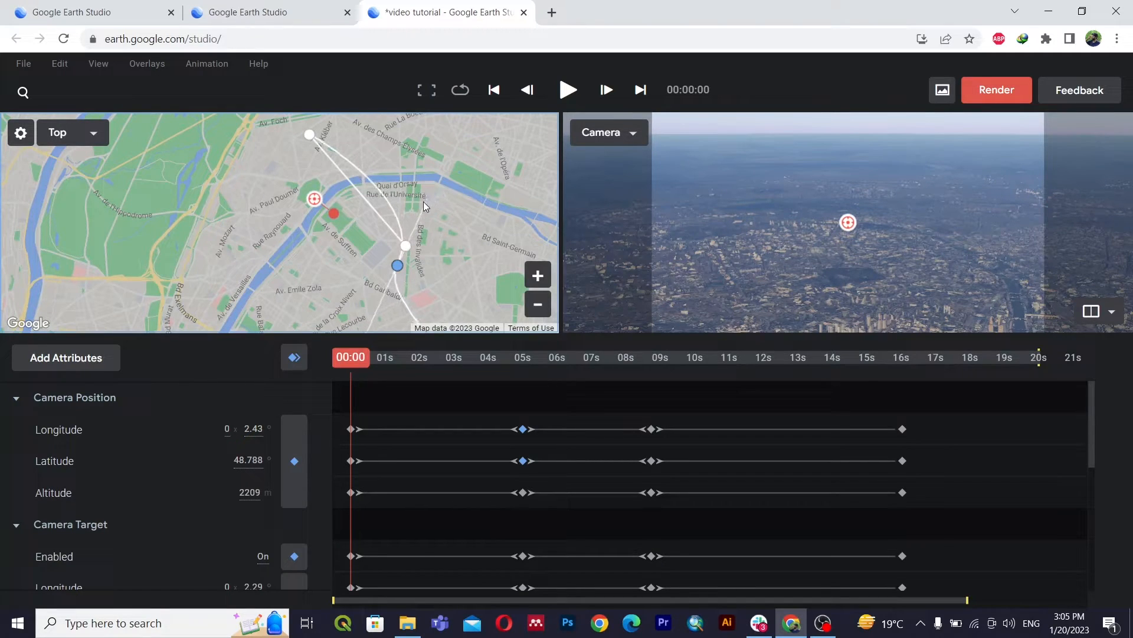
drag(483, 160, 484, 110)
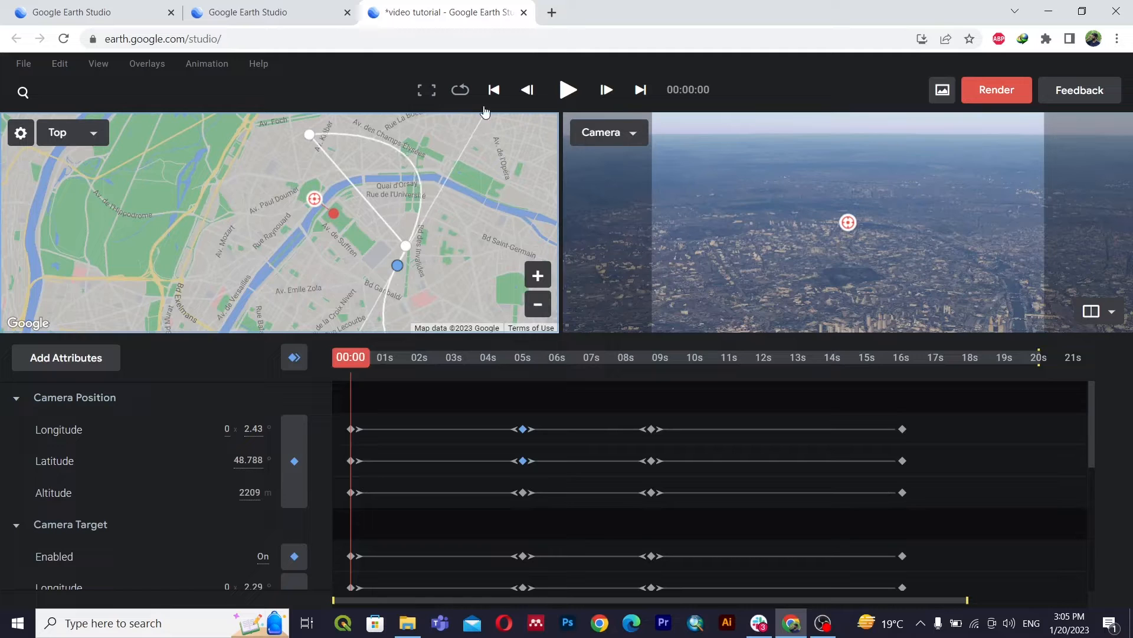
Step: Move the camera path's final point, at about 16 seconds, to the west side of the Eiffel Tower in the top view
scroll(447, 270, down, 3)
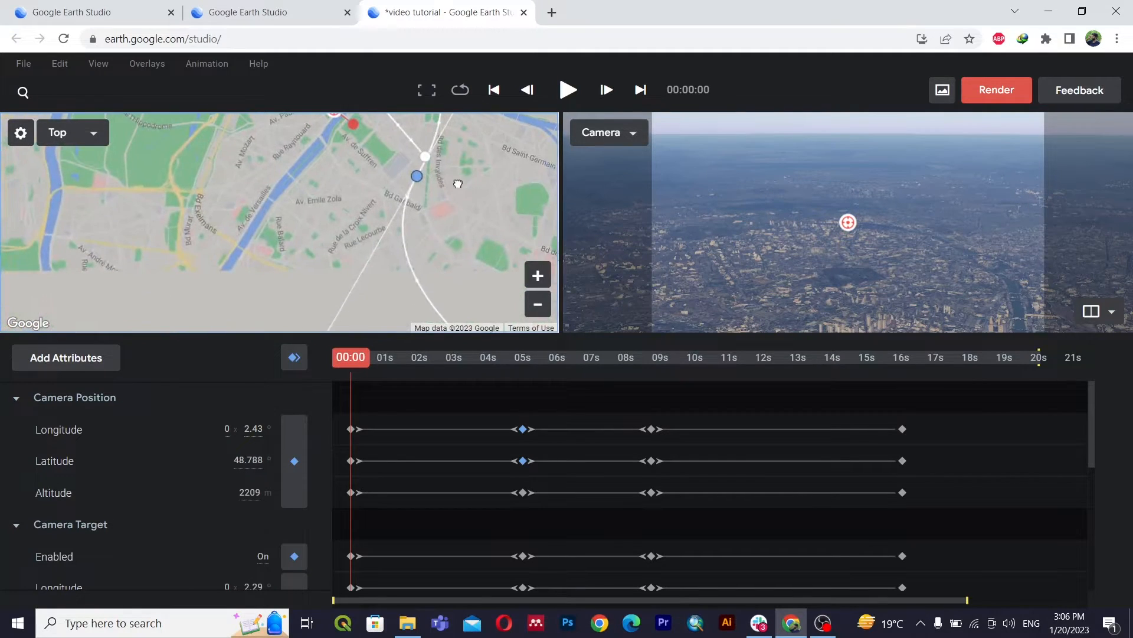
drag(479, 244, 386, 289)
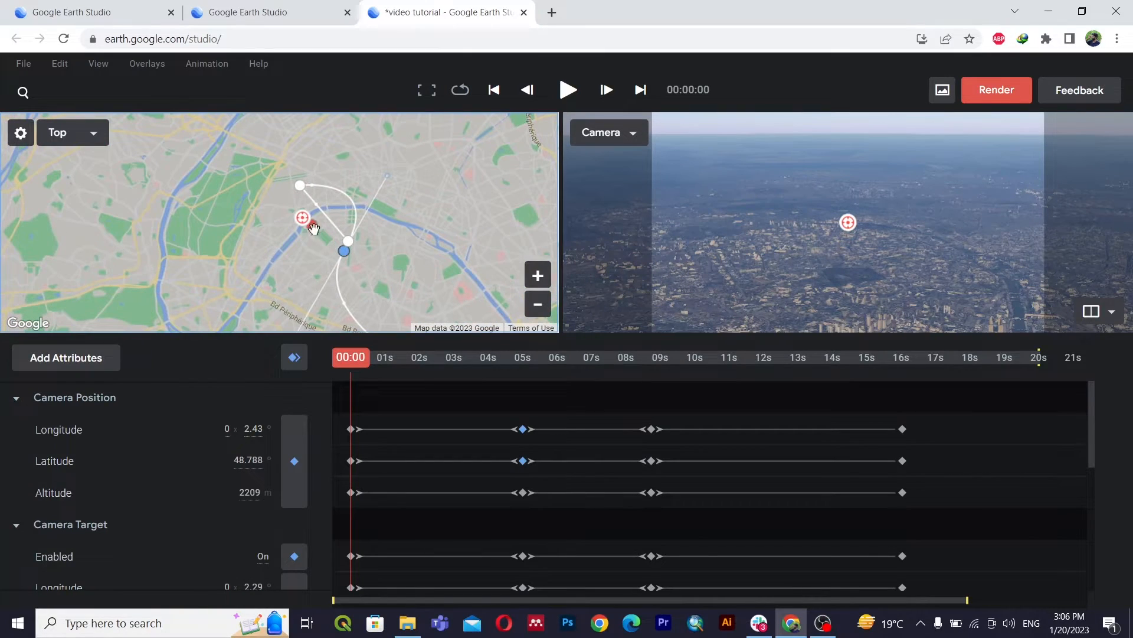
scroll(319, 233, up, 2)
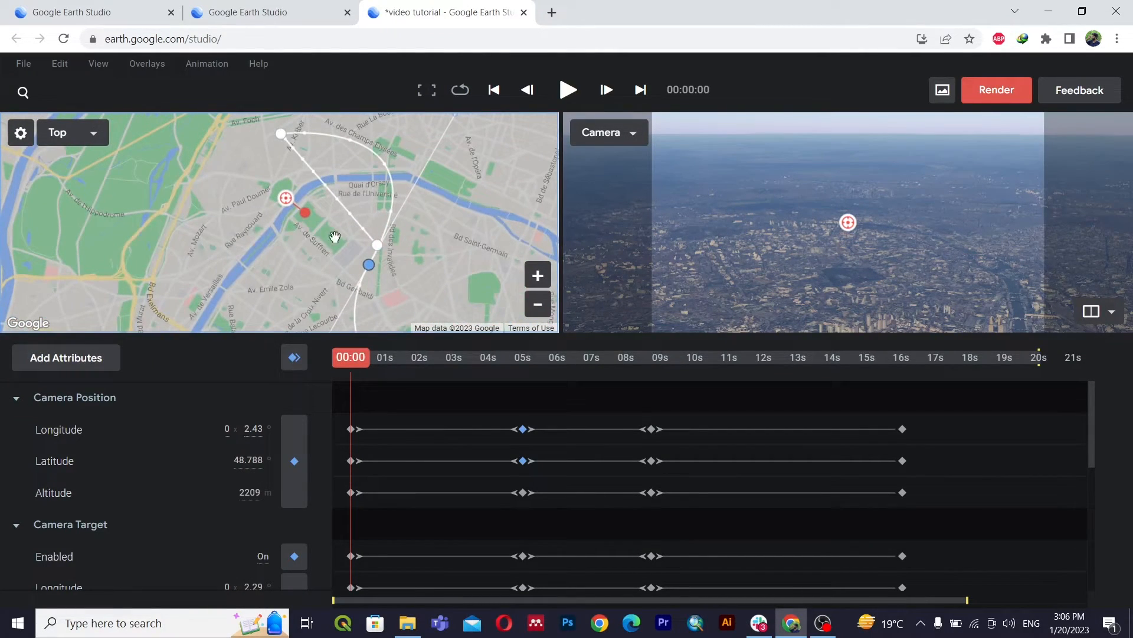
drag(378, 244, 337, 249)
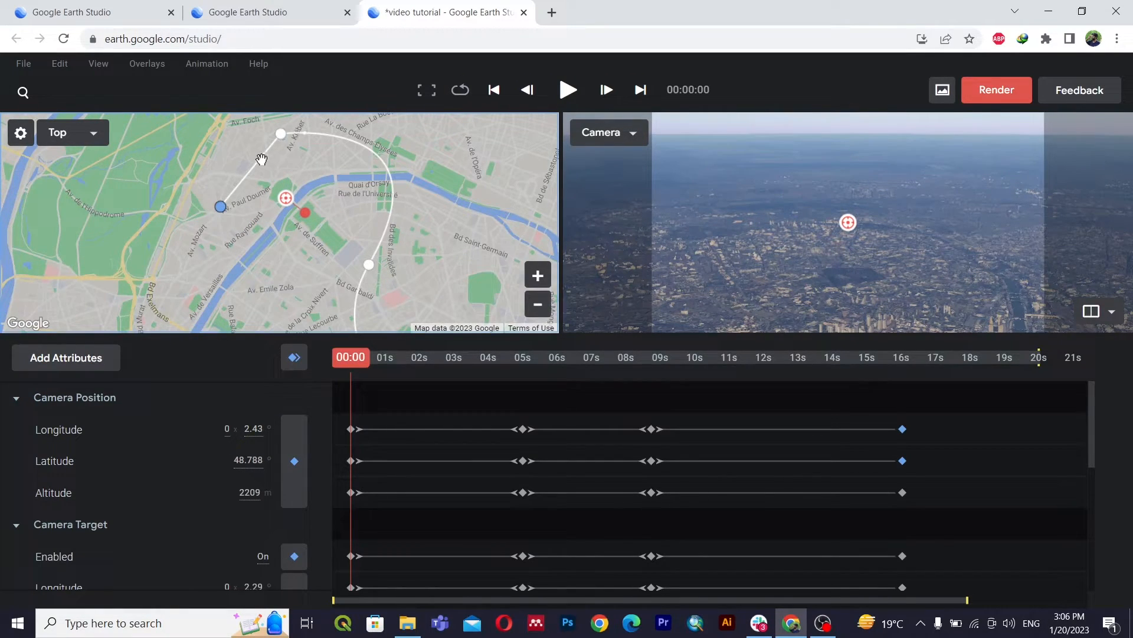
Step: Play the animation from the start until just after 16 seconds to check the orbit around the Eiffel Tower
scroll(391, 180, down, 1)
scroll(397, 220, down, 1)
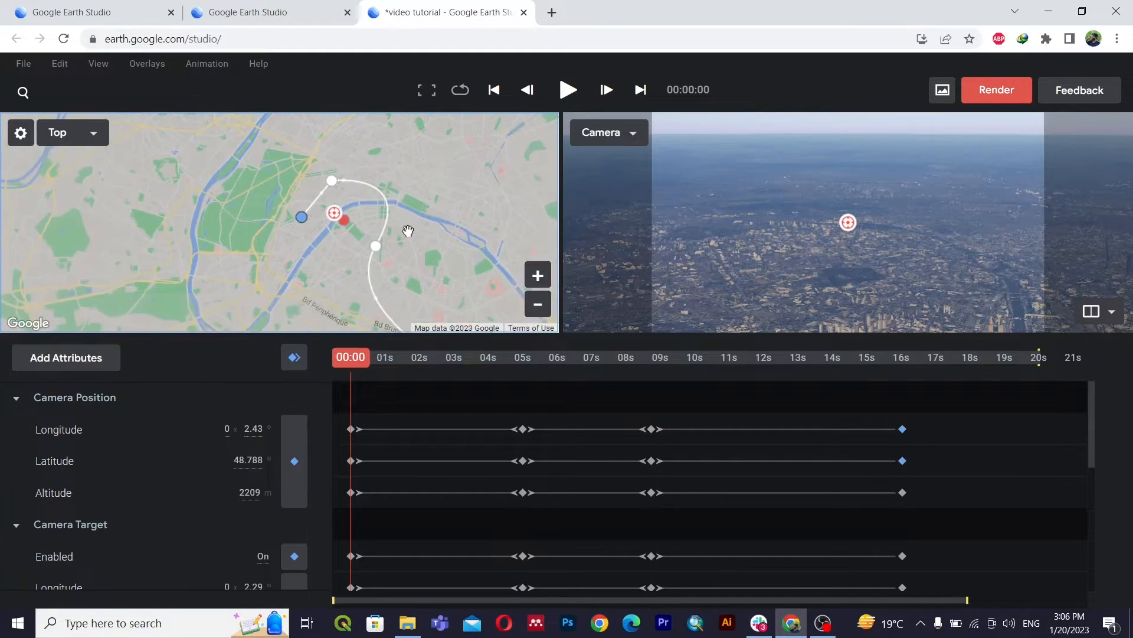
drag(411, 236, 393, 191)
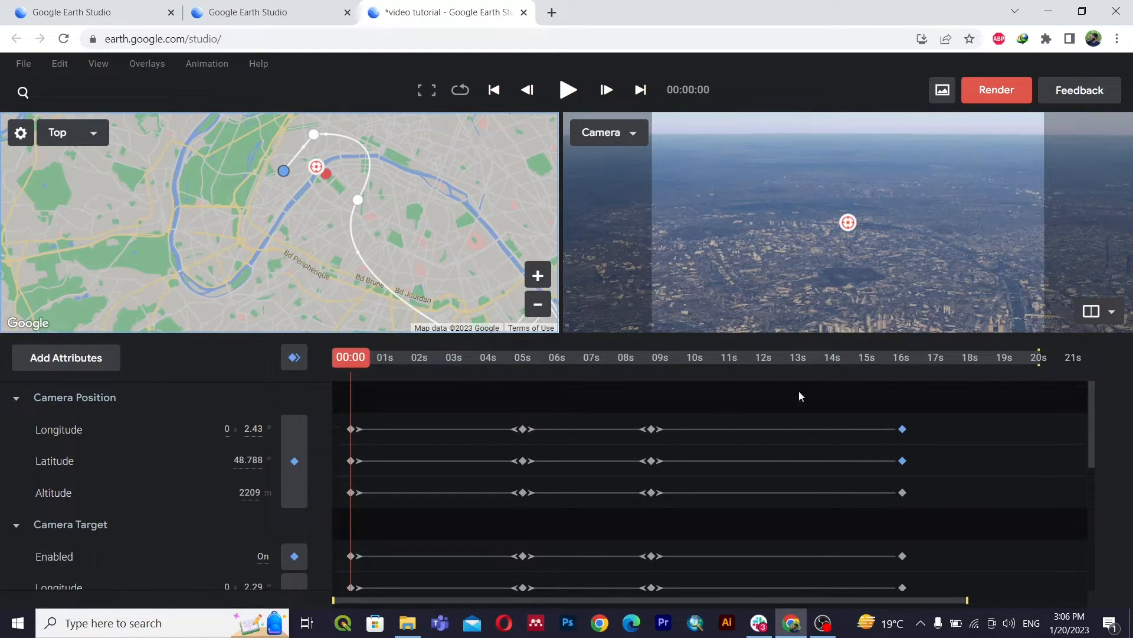
click(570, 91)
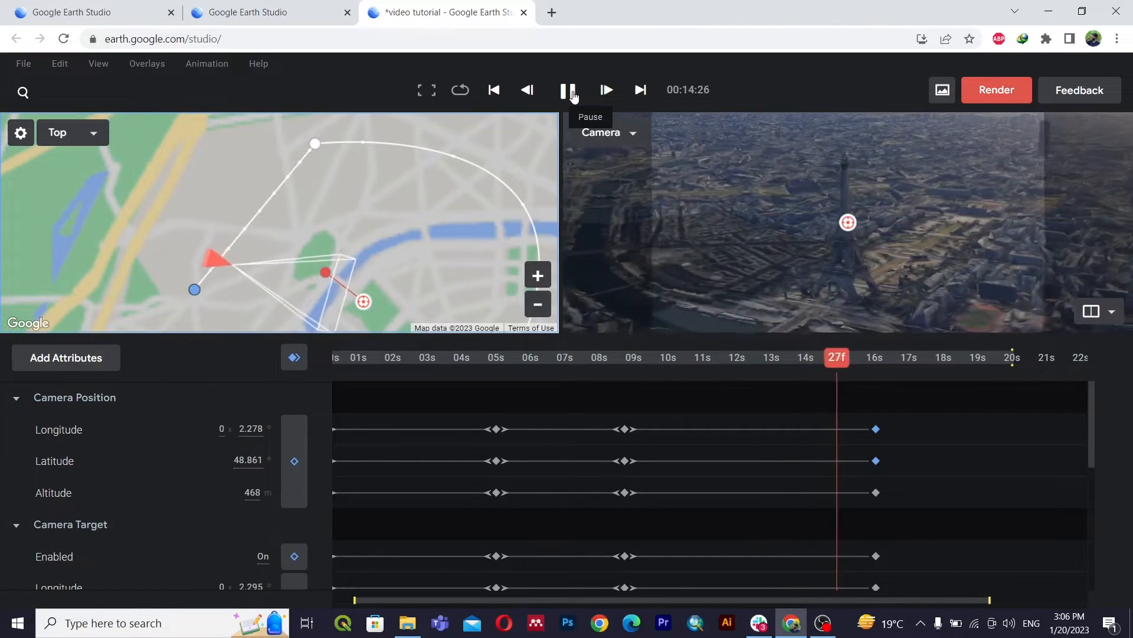
click(571, 92)
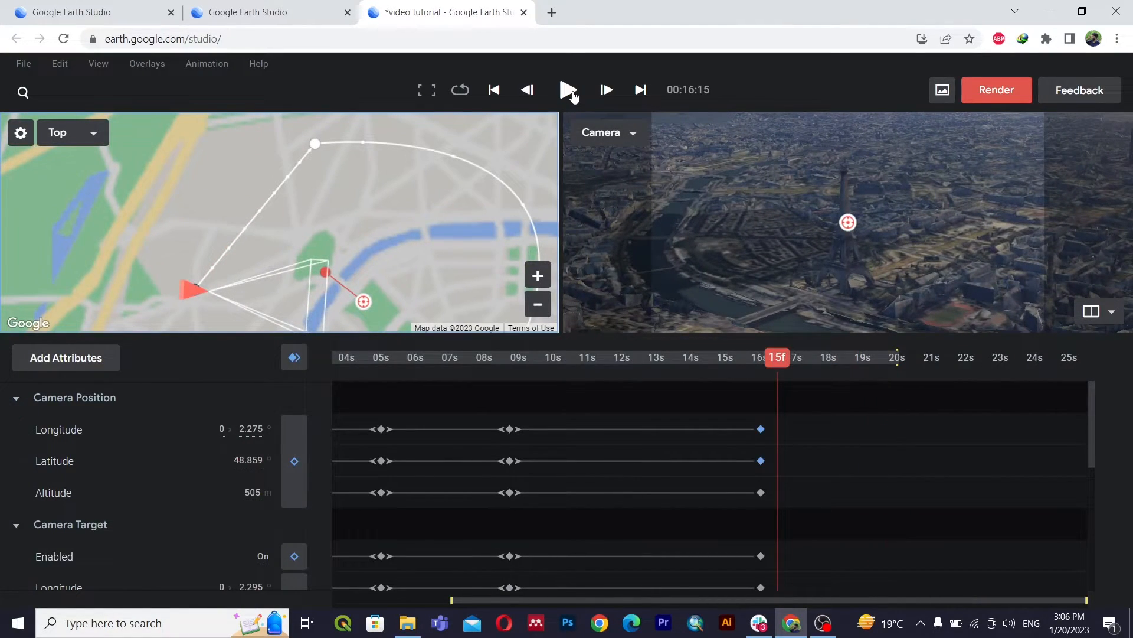
Step: Adjust the camera path's final point west of the Eiffel Tower and shift the 9-second point toward the southwest in the top view
mouse_move(191, 293)
mouse_down()
mouse_move(239, 304)
mouse_move(203, 266)
mouse_move(227, 240)
mouse_move(225, 177)
mouse_move(204, 240)
mouse_move(220, 238)
mouse_up()
mouse_move(229, 176)
mouse_down()
mouse_move(203, 207)
mouse_move(192, 284)
mouse_move(204, 305)
mouse_up()
drag(316, 148, 264, 182)
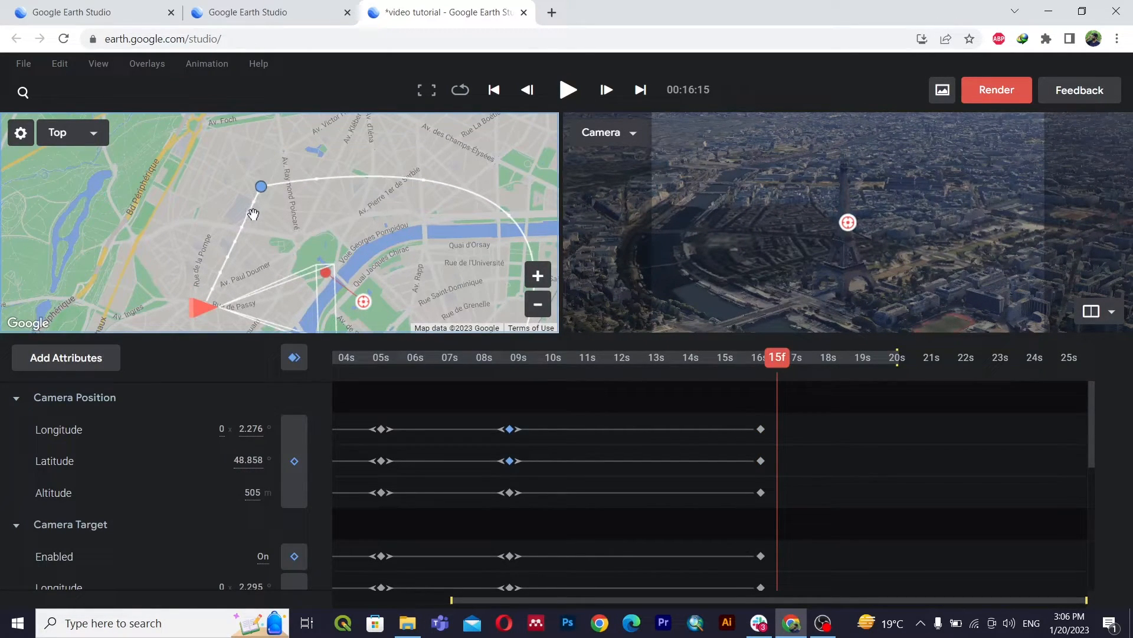
drag(255, 202, 242, 188)
Step: Apply Smooth Path to the 9-second point and angle its curve handles toward the northeast to round the arc
right_click(248, 180)
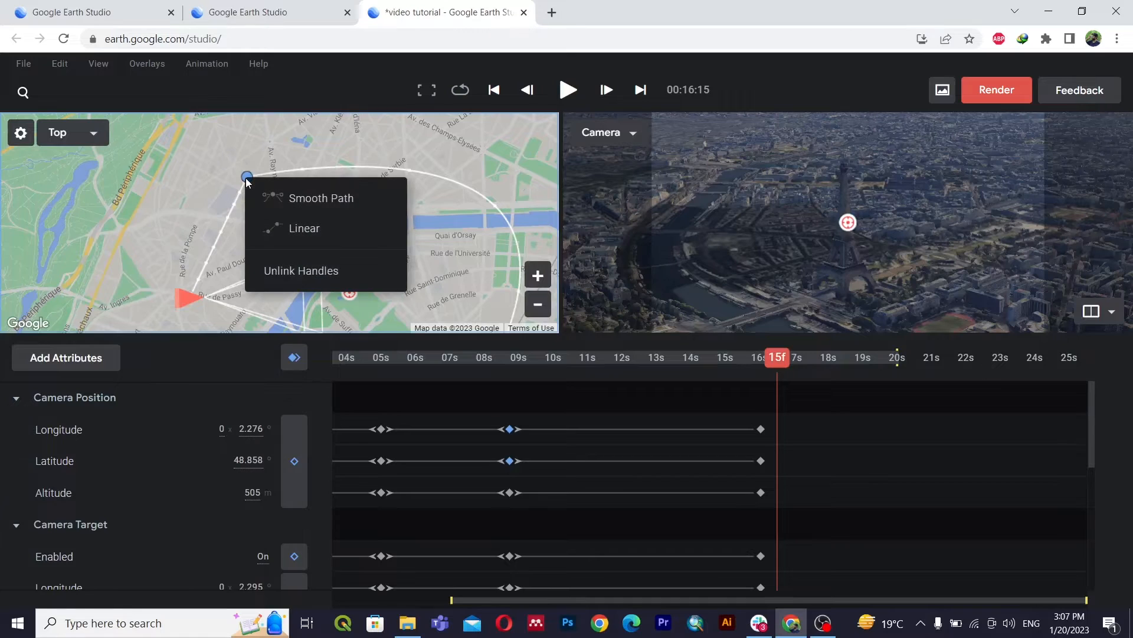
click(278, 199)
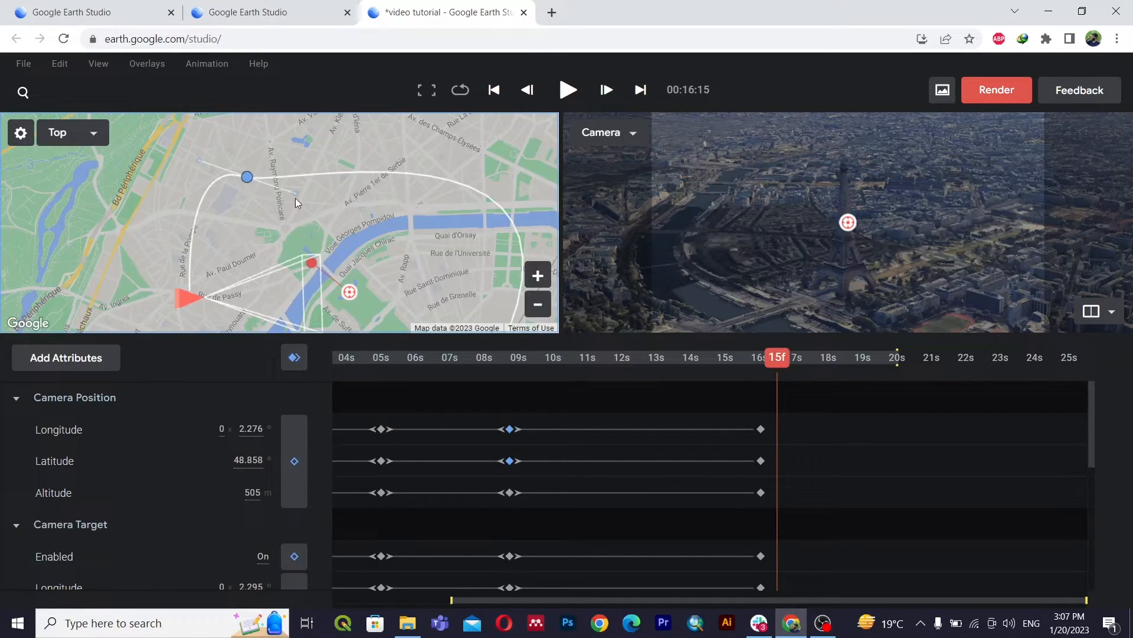
right_click(247, 184)
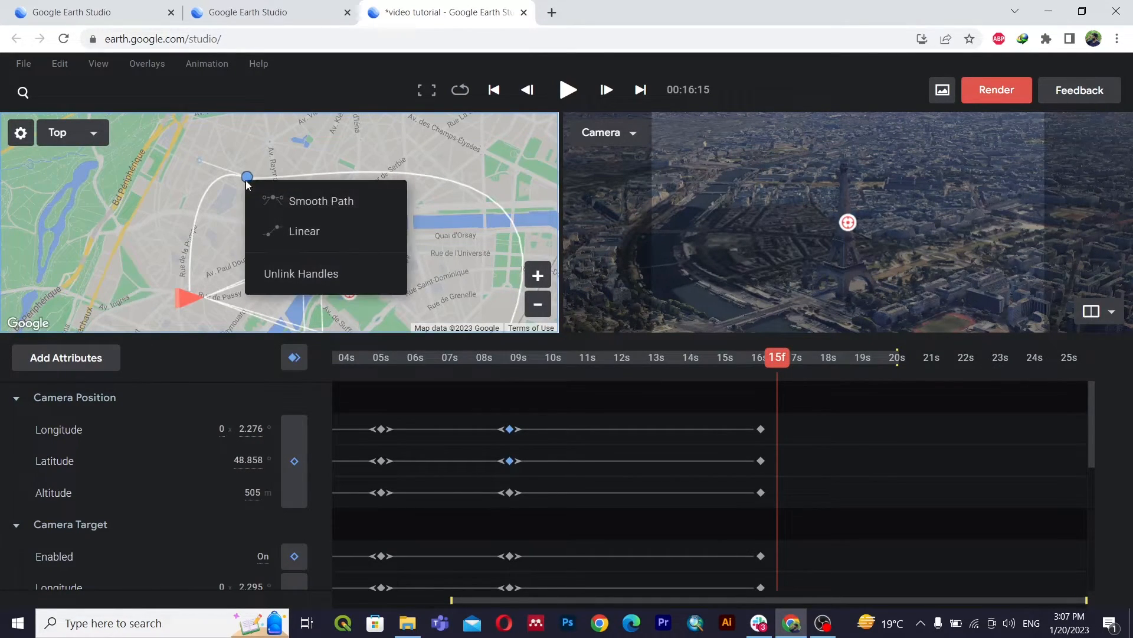
click(289, 200)
drag(296, 192, 291, 137)
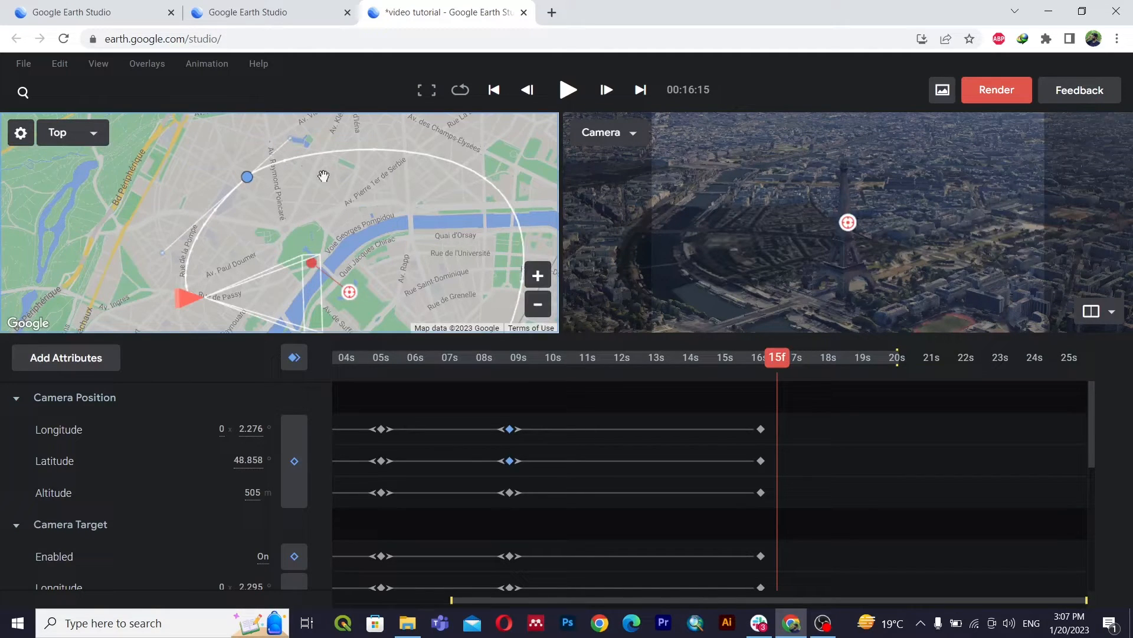
Step: Replay the animation from the start until about 14 seconds to check the smoothed path
drag(785, 353, 163, 366)
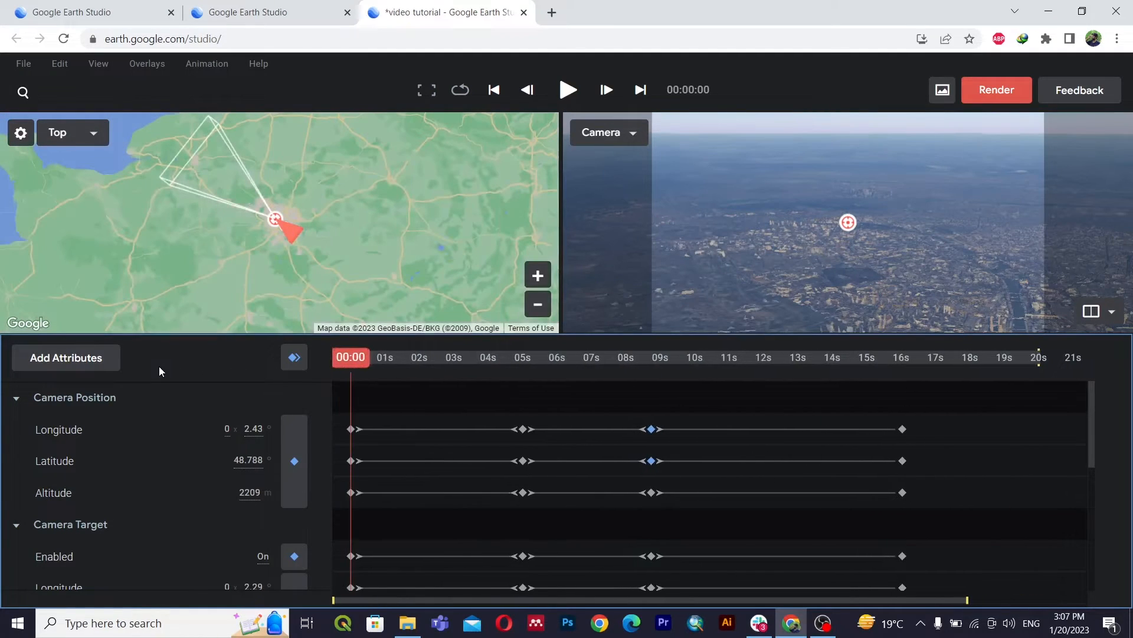
click(567, 88)
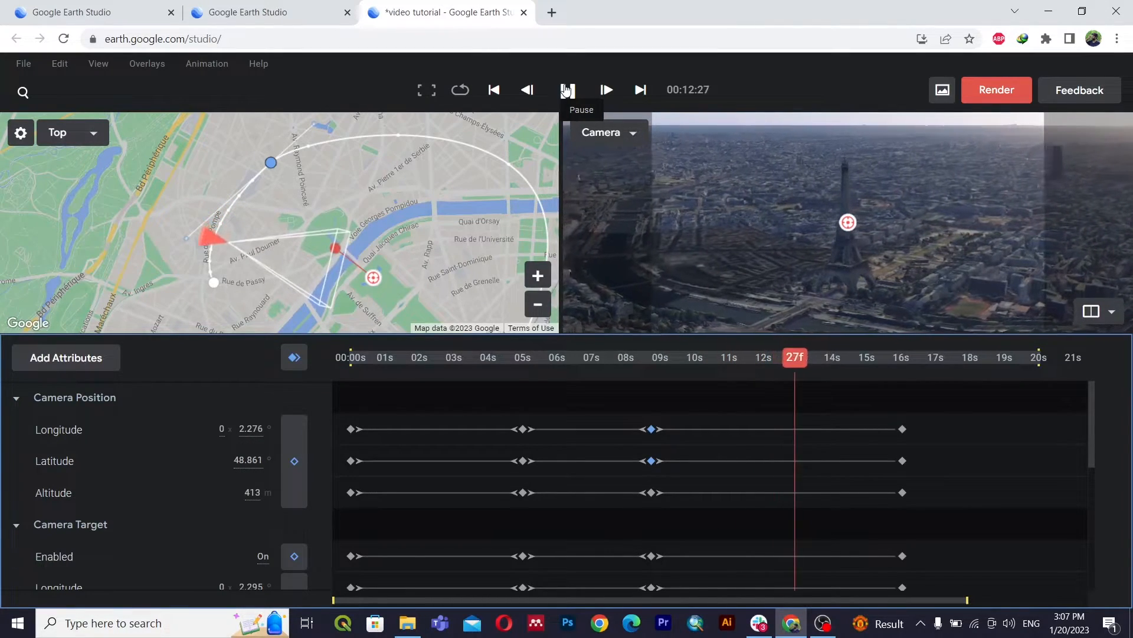
click(566, 88)
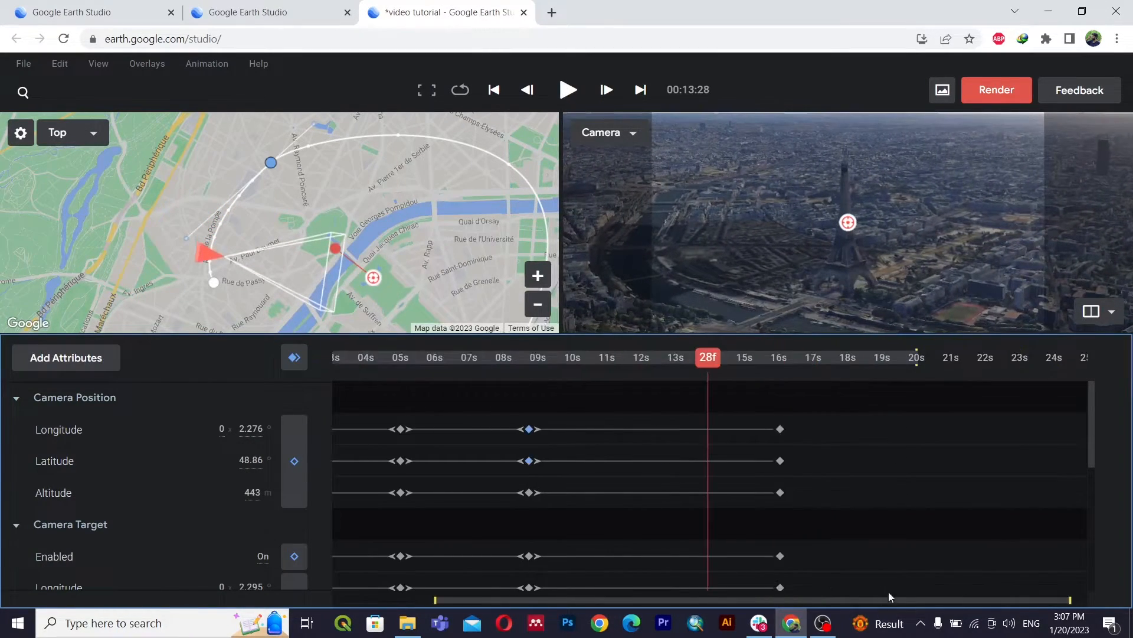
Step: Move the final keyframes of all attributes from about 16 seconds to about 12 seconds on the timeline
scroll(851, 500, down, 4)
scroll(818, 549, down, 1)
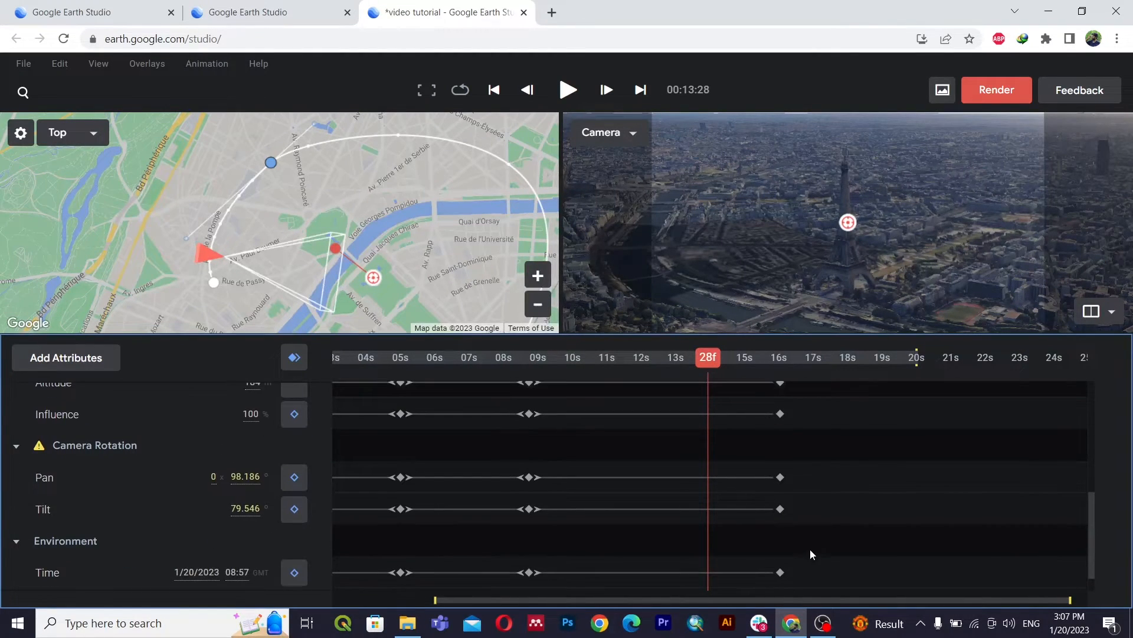
scroll(801, 460, up, 5)
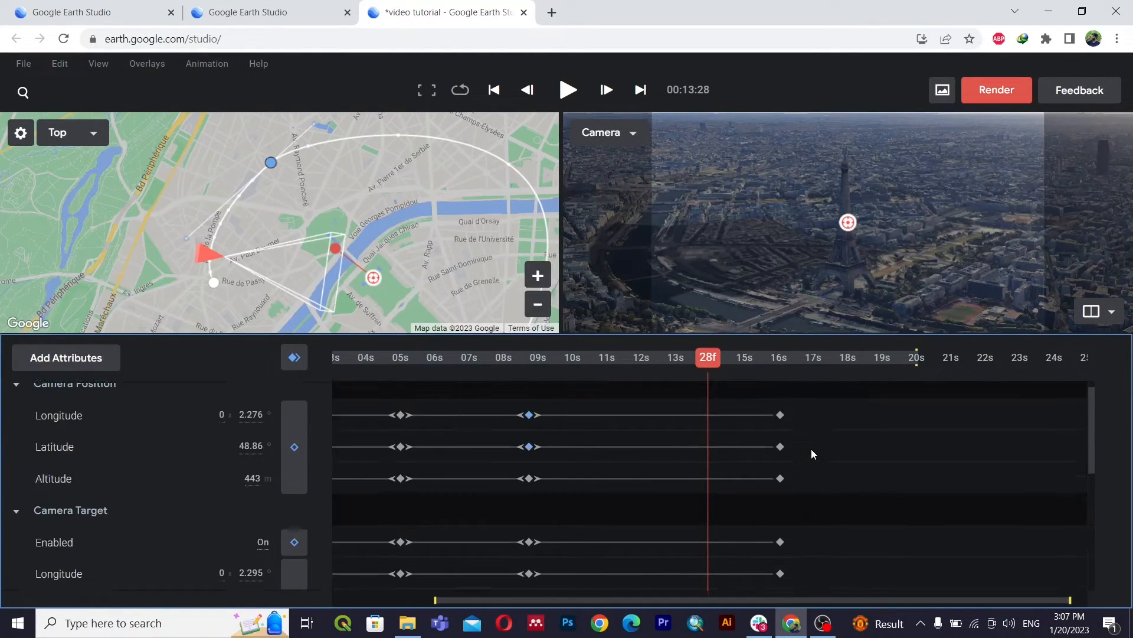
scroll(754, 483, down, 5)
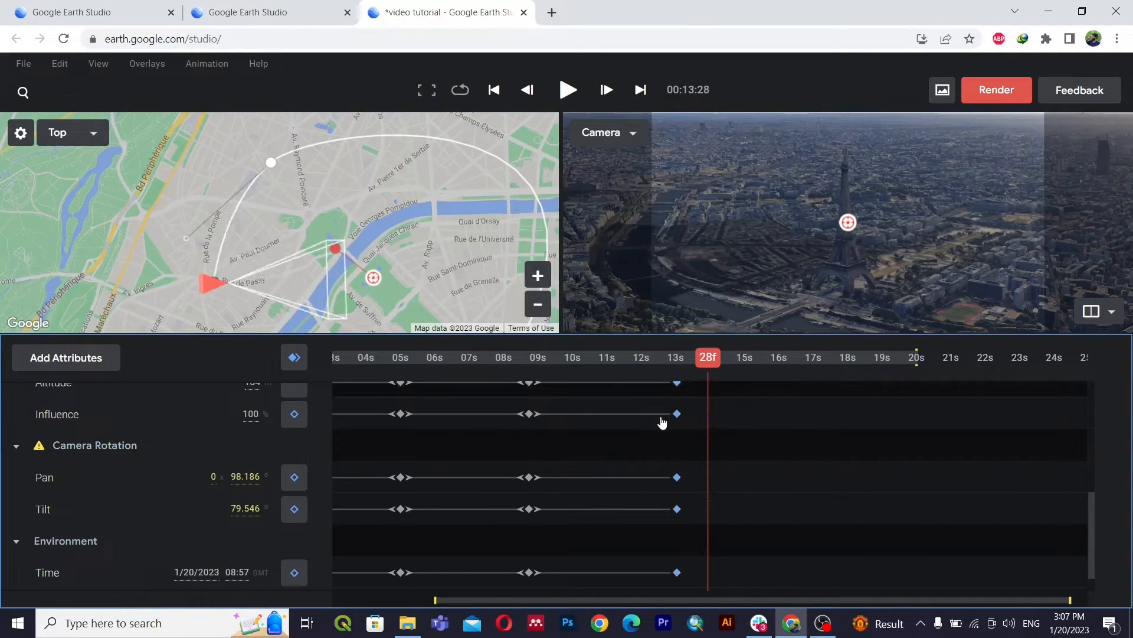
drag(664, 422, 646, 424)
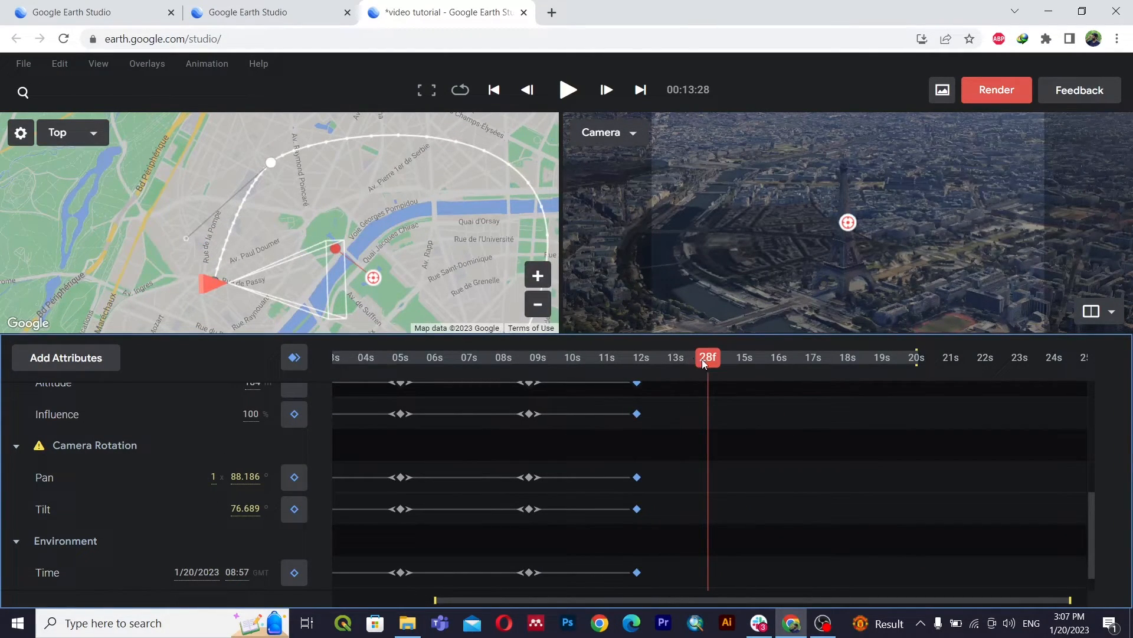
Step: Play the retimed animation from about 7 to 13 seconds and return the playhead to about 10 seconds
drag(636, 355, 497, 356)
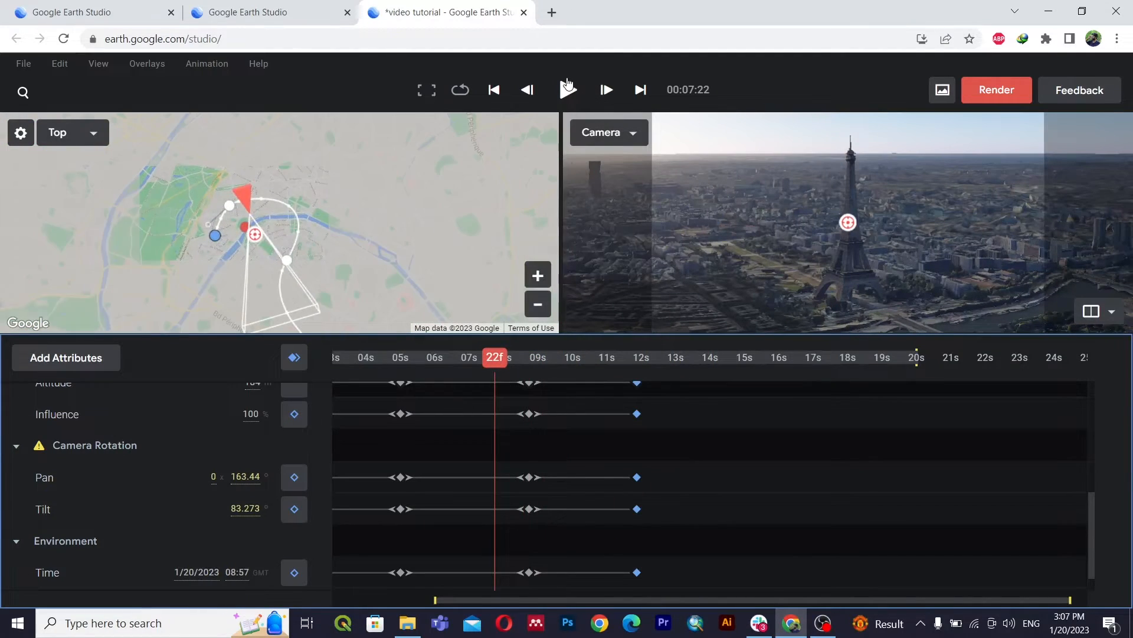
click(568, 85)
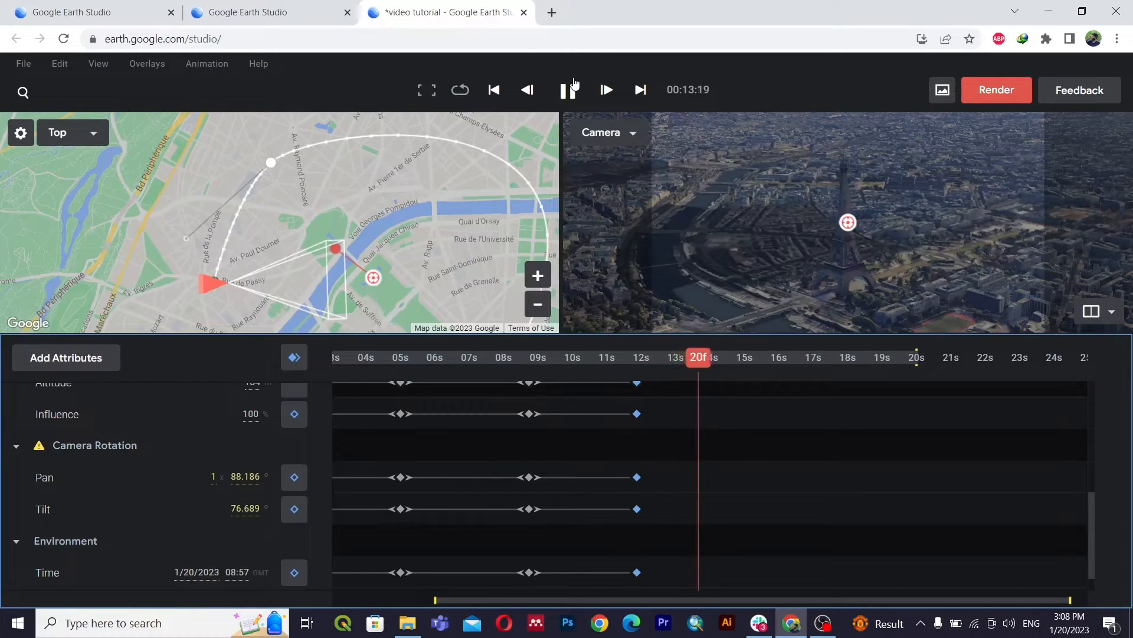
click(570, 89)
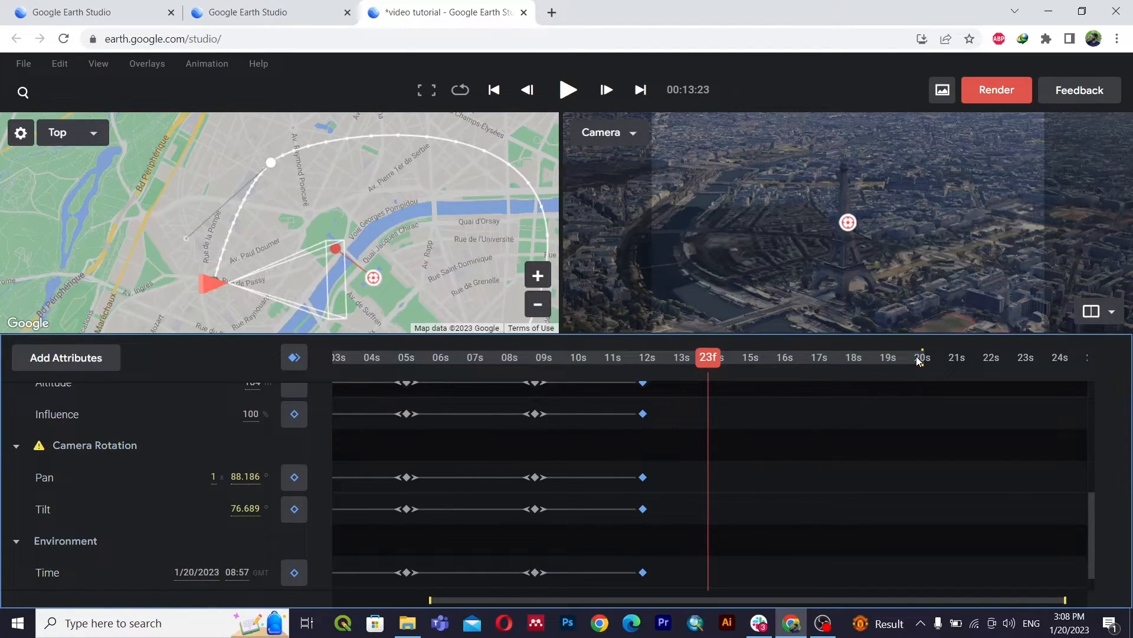
drag(714, 365, 636, 391)
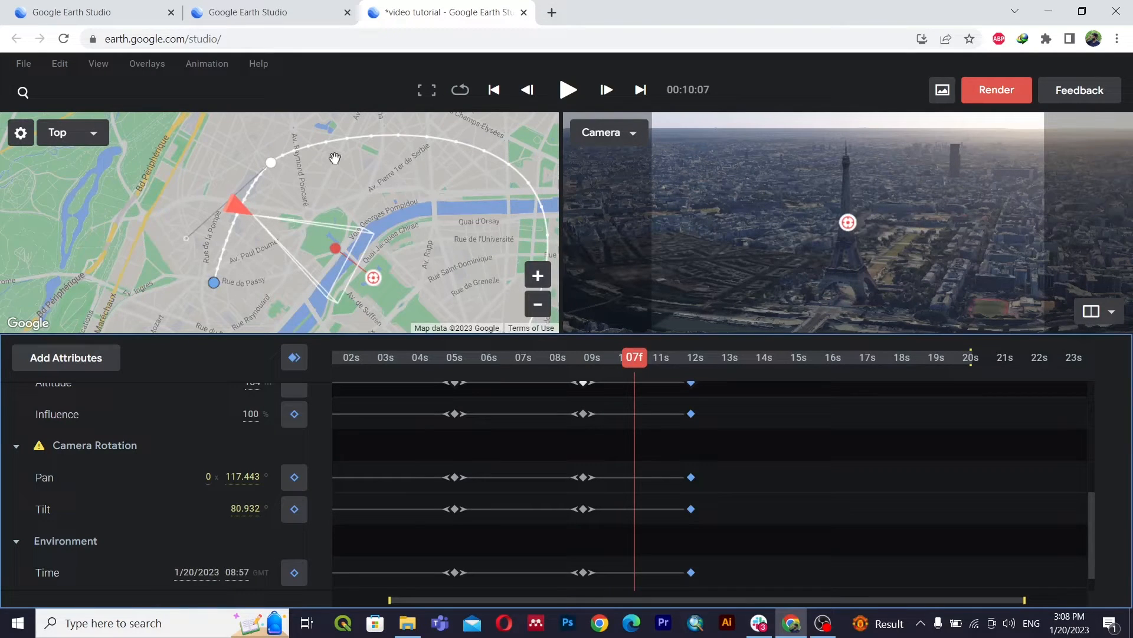
Step: Try the two map styles with place labels in the camera view and switch back to the Clean style
click(190, 67)
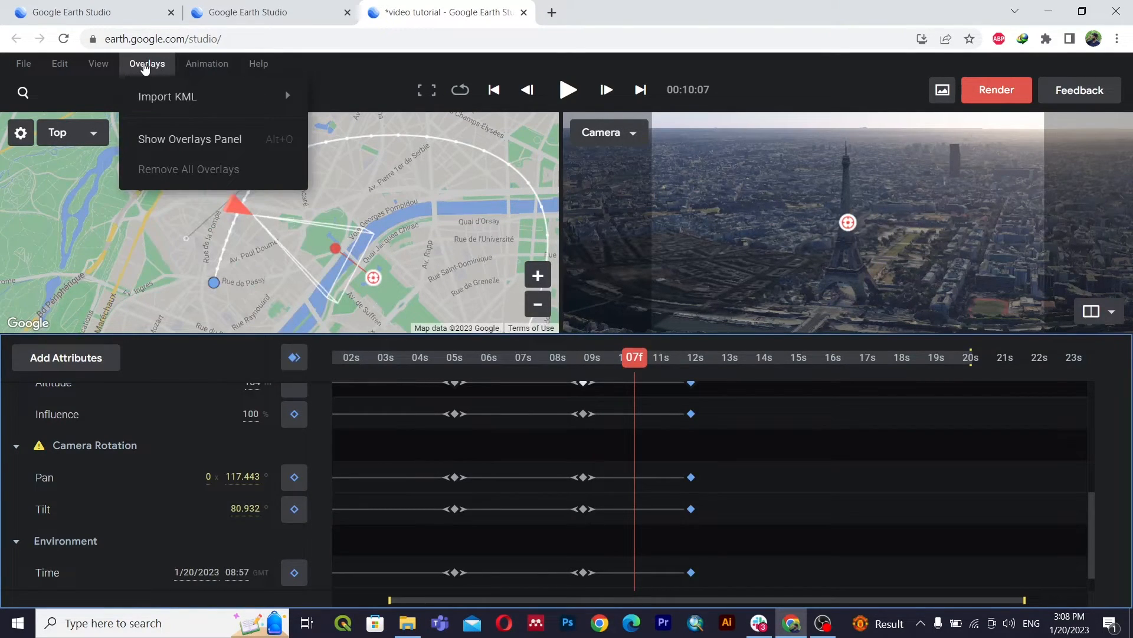
mouse_move(107, 70)
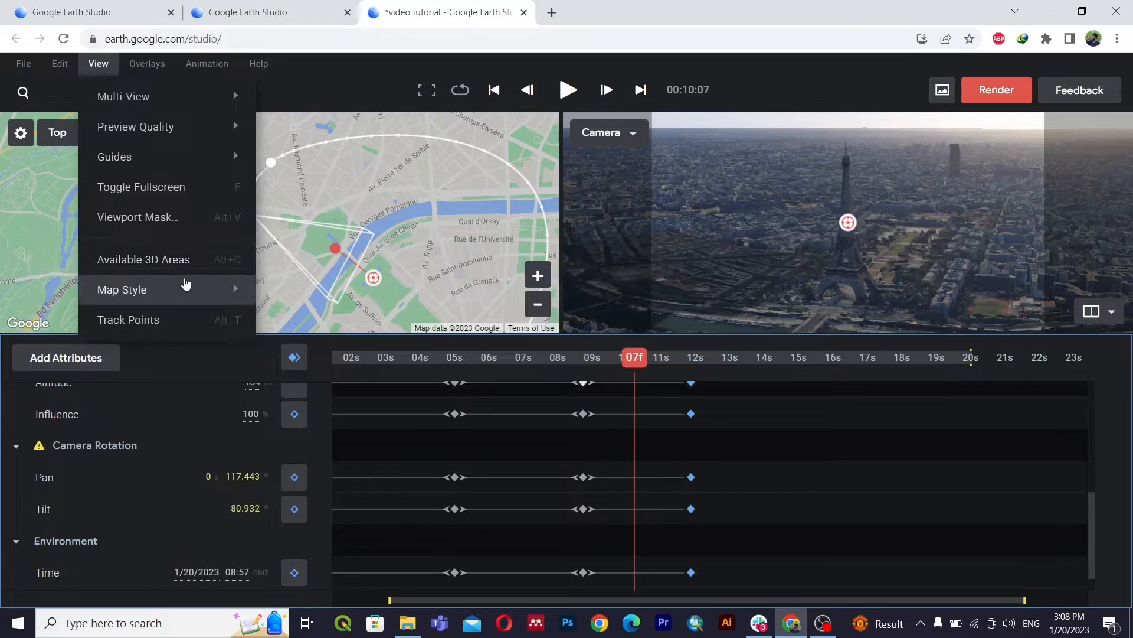
mouse_move(235, 294)
click(297, 321)
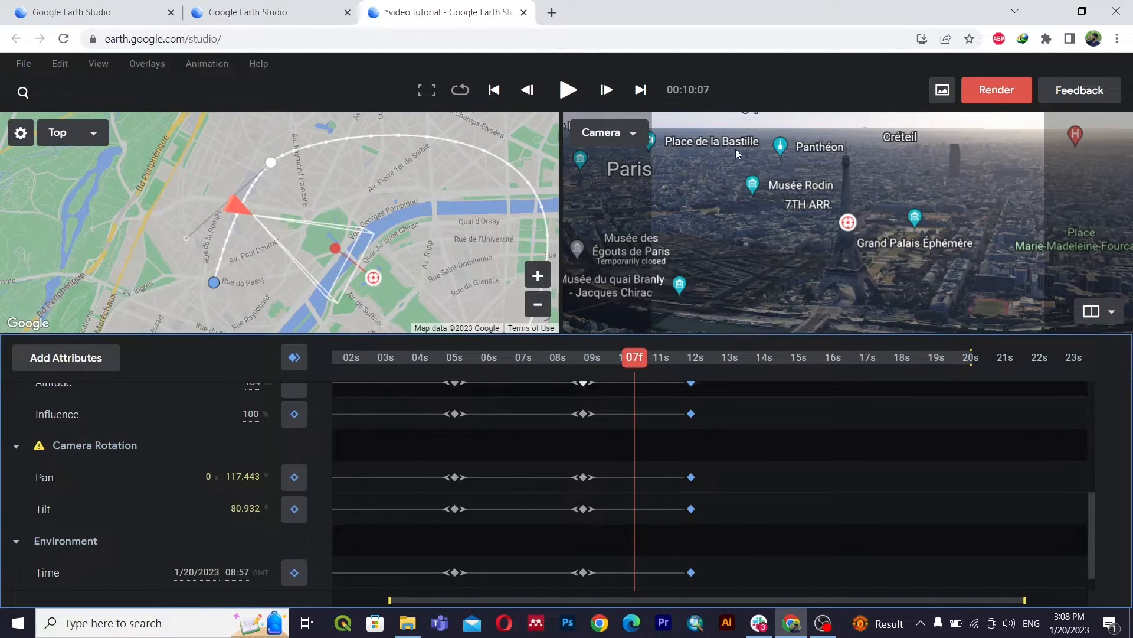
click(112, 66)
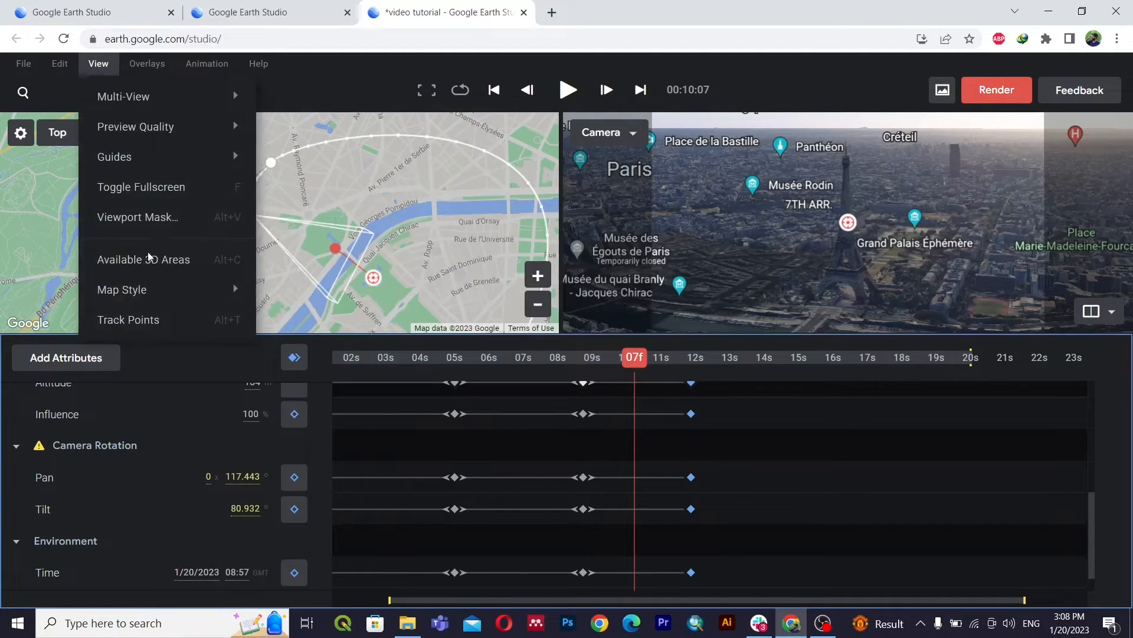
mouse_move(197, 289)
click(315, 348)
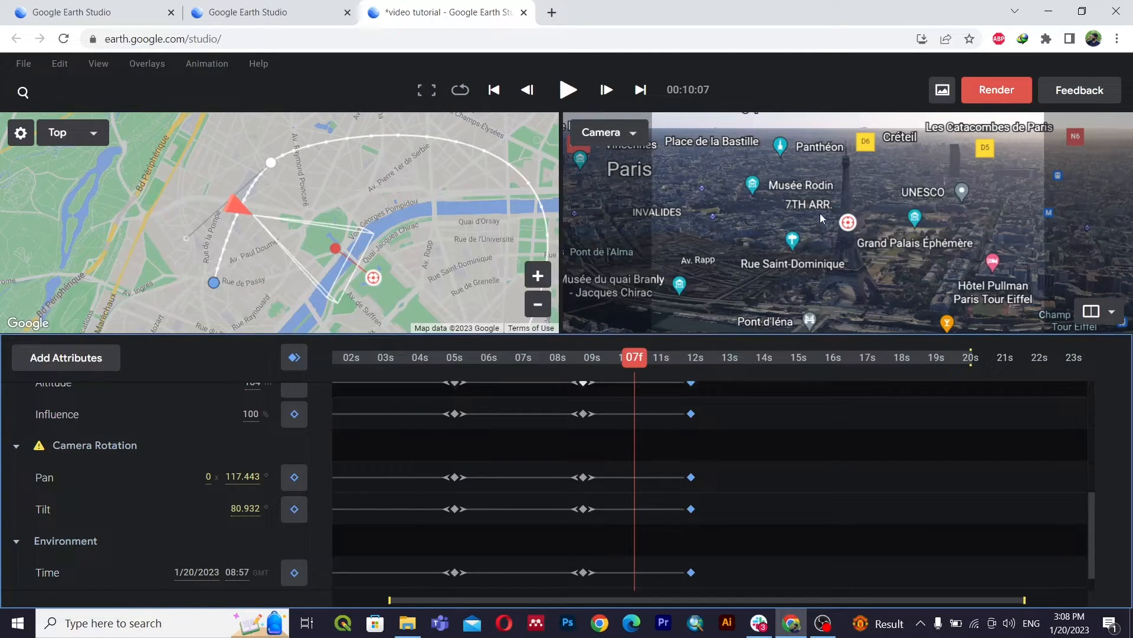
click(98, 65)
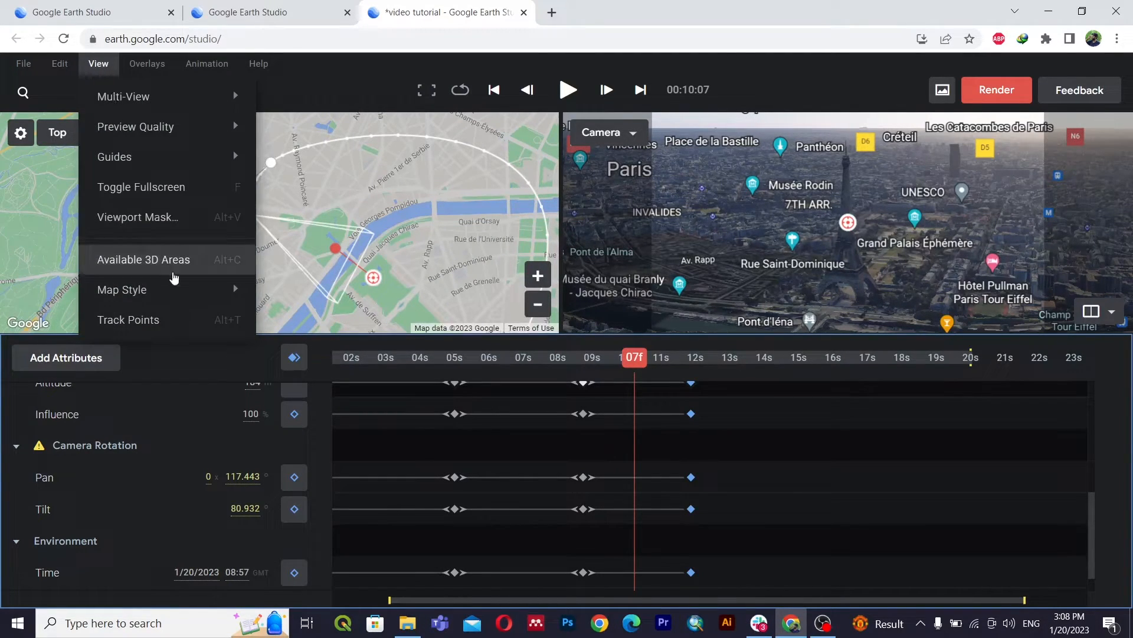
mouse_move(191, 288)
click(319, 296)
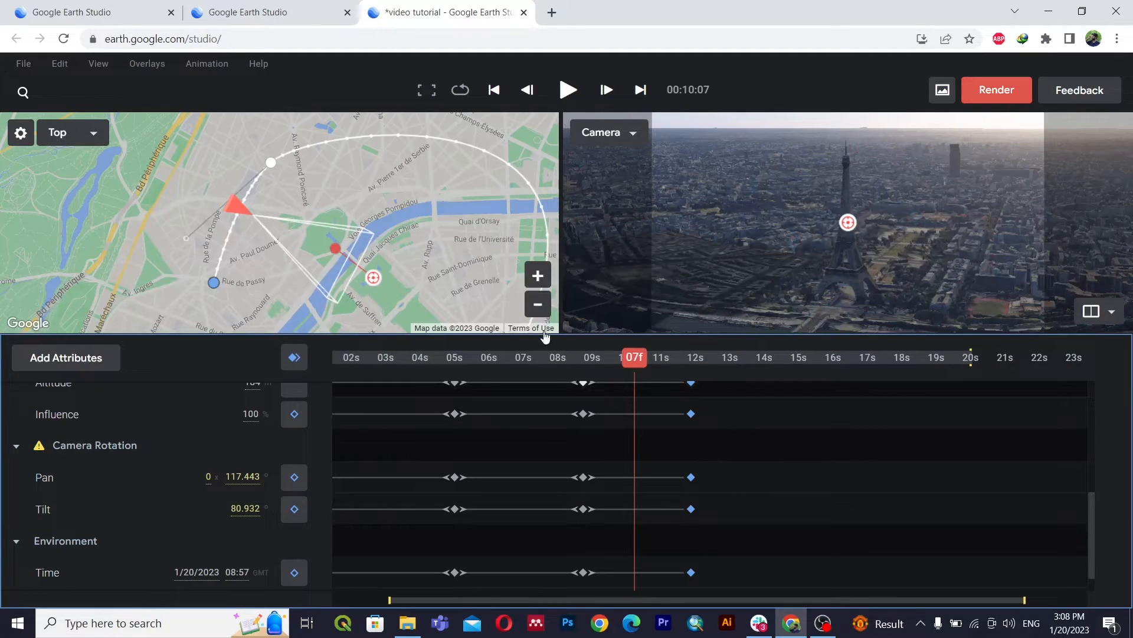
Step: Shorten the playback range to just after 12 seconds and, in the render settings, extend the frame range to 0 to 465
drag(638, 360, 695, 396)
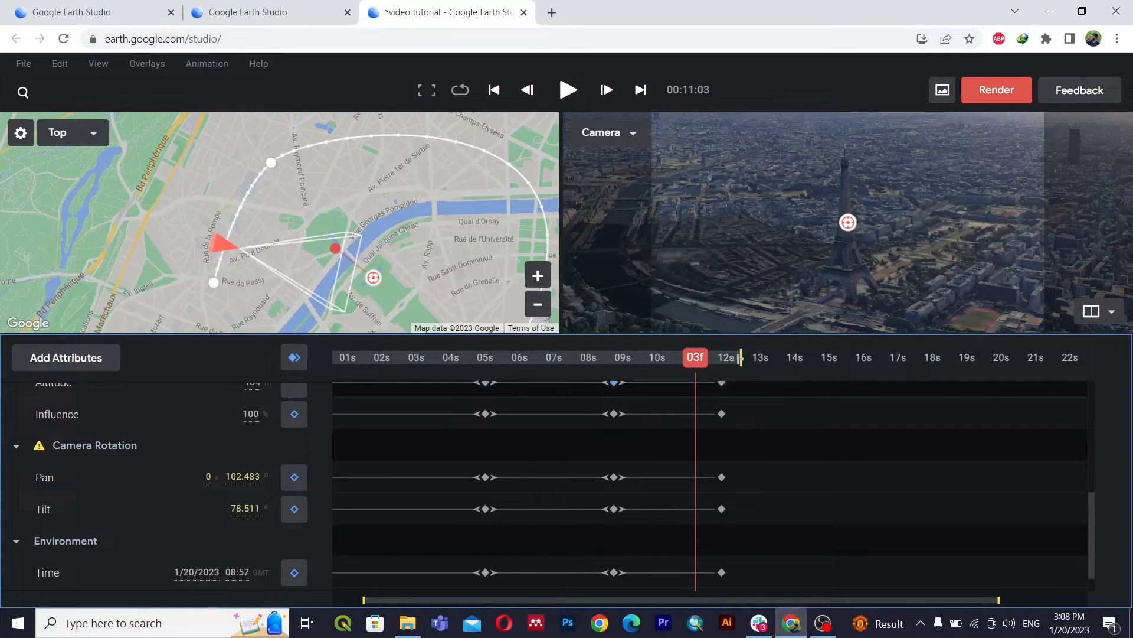
click(996, 90)
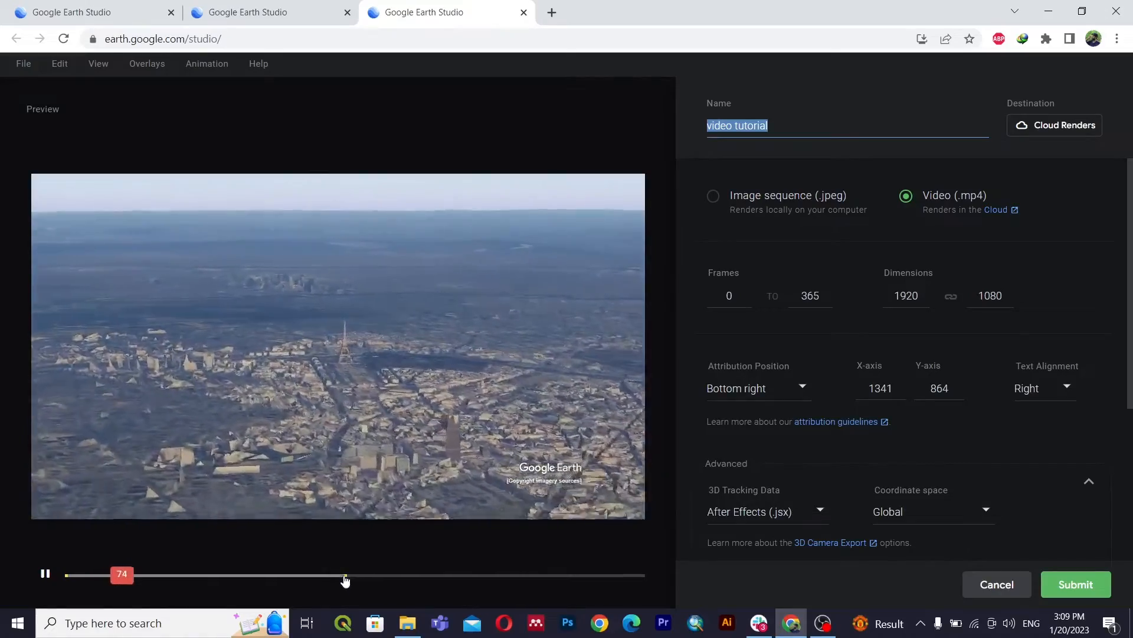
click(347, 575)
click(424, 587)
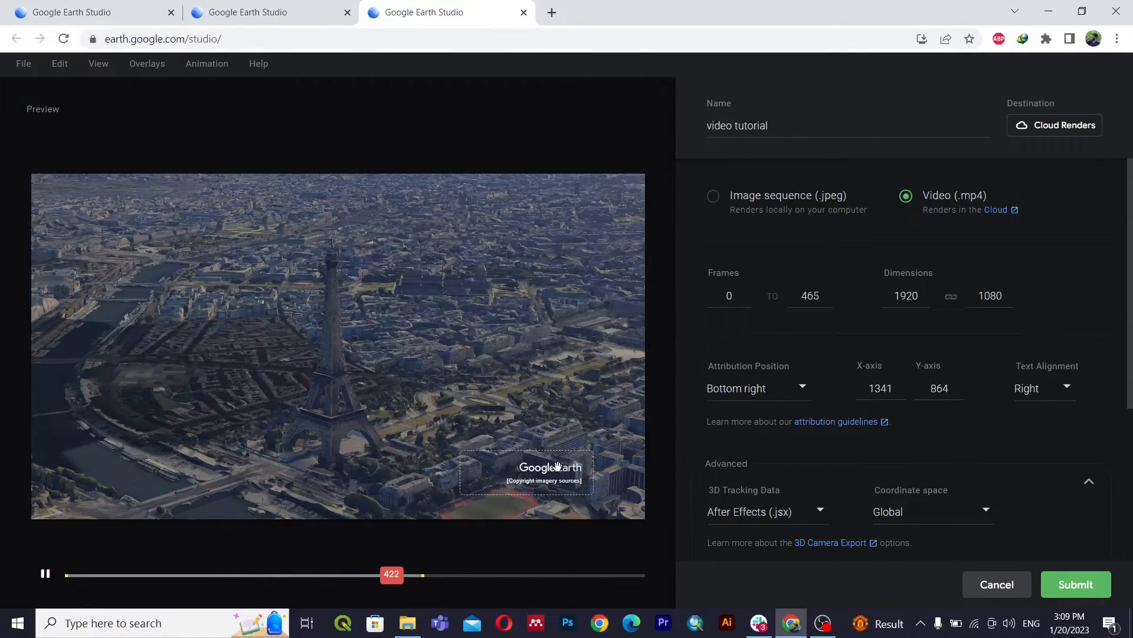
Step: Place the Google Earth attribution near the frame's lower-right corner, at a custom position of X 1472 and Y 927
drag(558, 472, 579, 491)
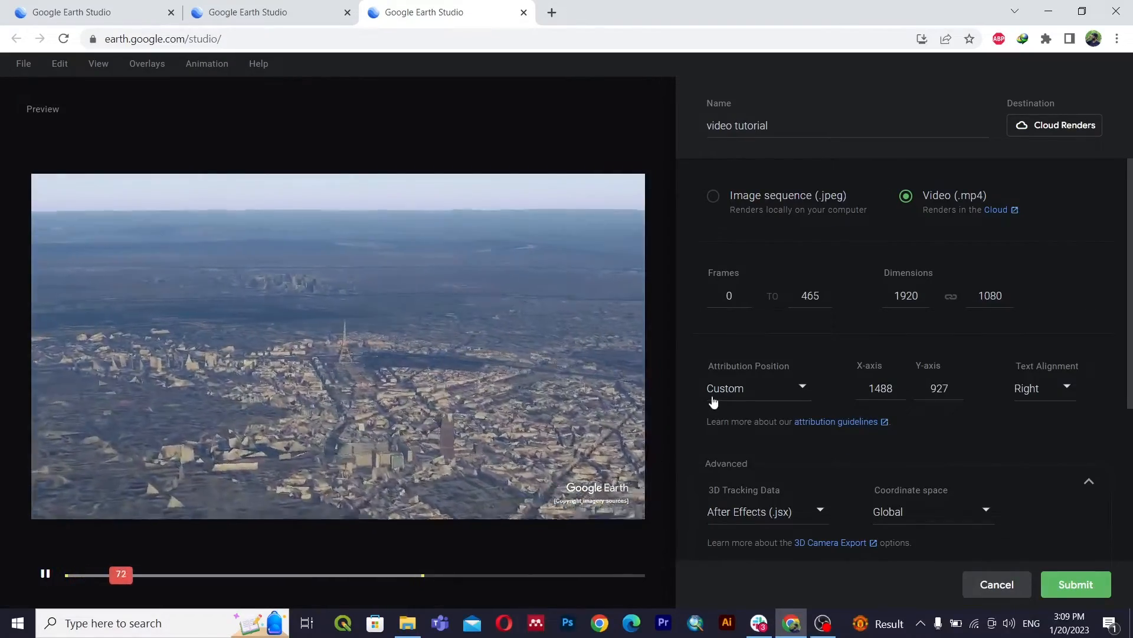
click(744, 392)
click(751, 260)
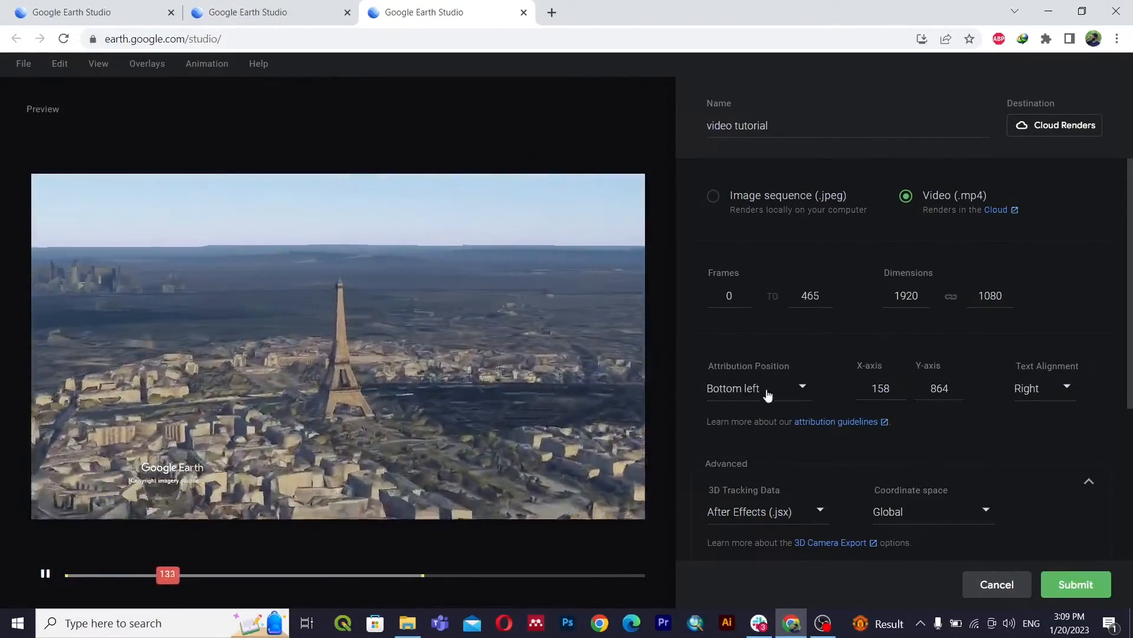
click(766, 392)
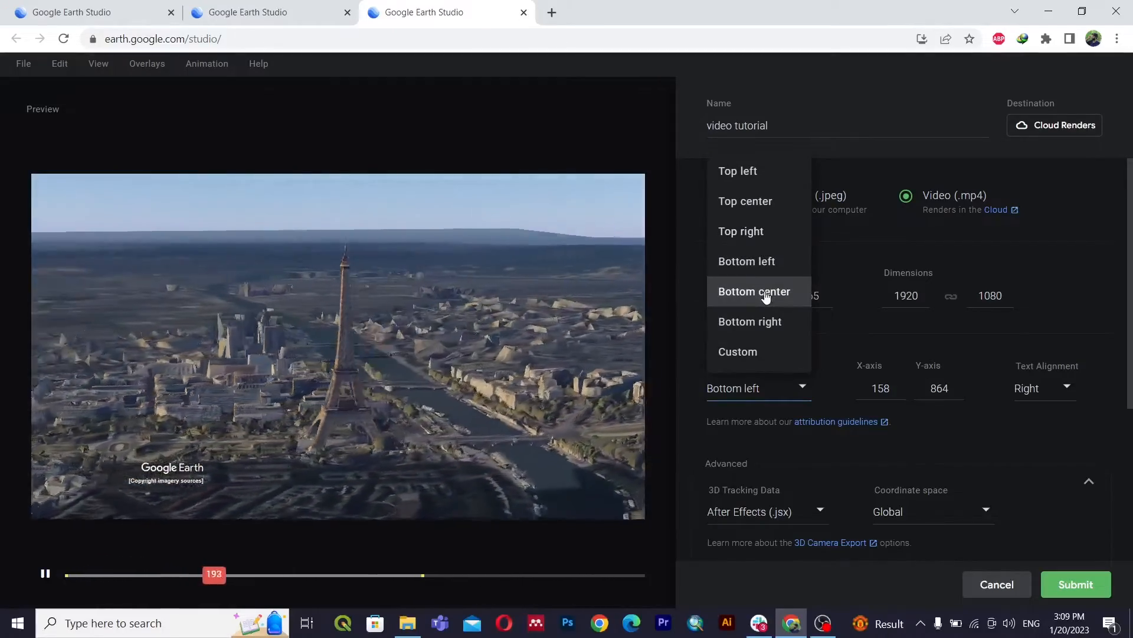
click(764, 322)
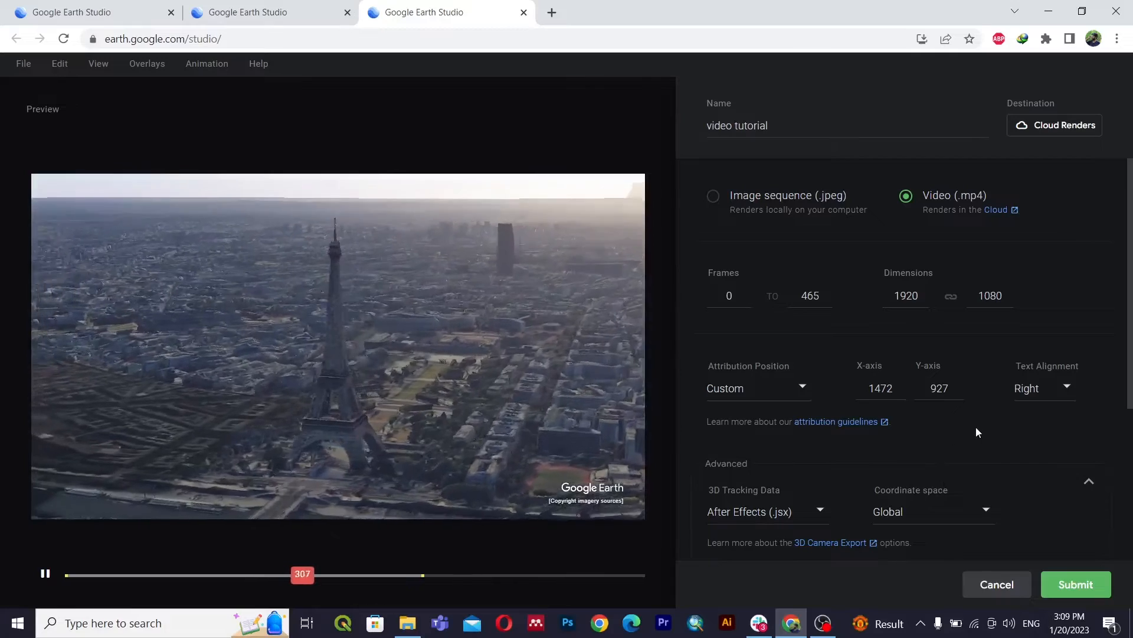
scroll(975, 427, down, 4)
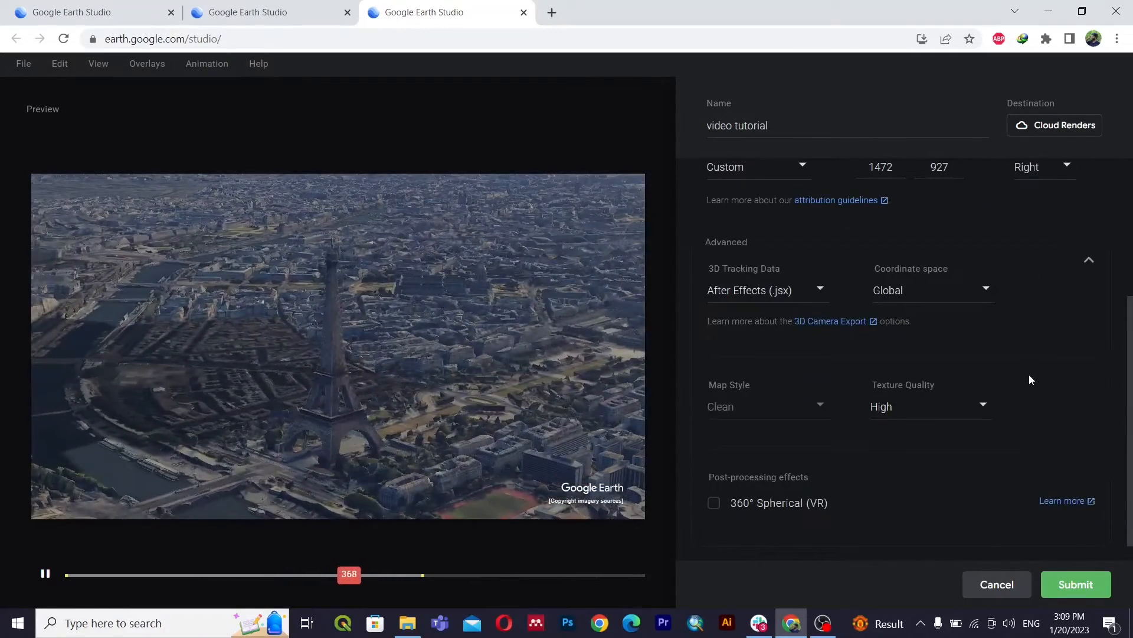
Step: Review the texture quality and coordinate space choices, keep High and Global, and submit the video tutorial render to the cloud
click(932, 407)
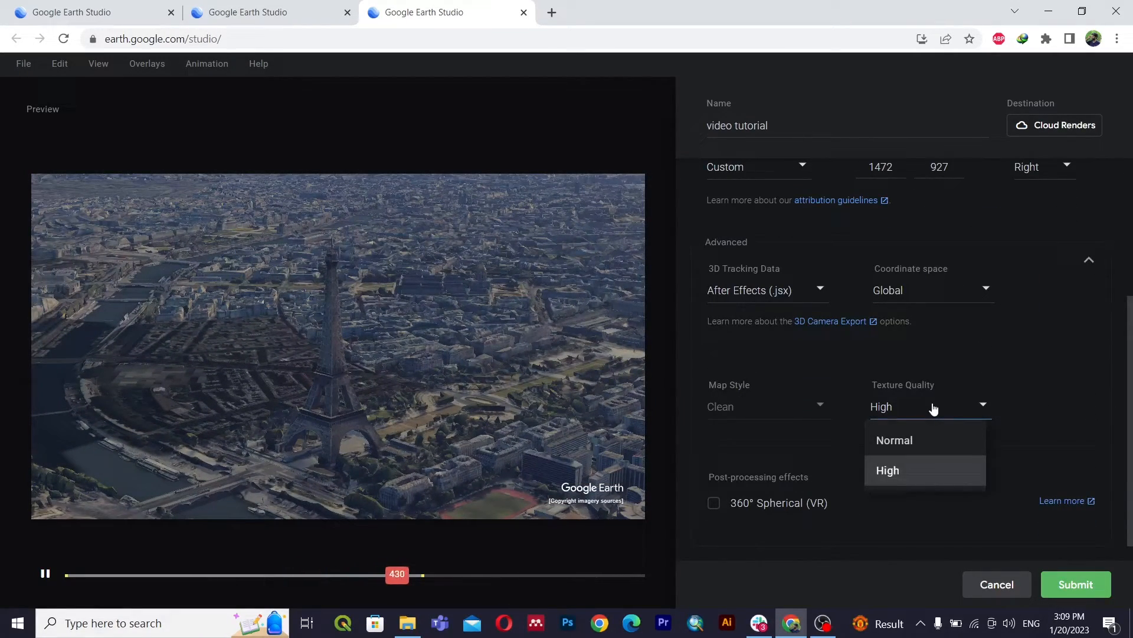
click(1010, 363)
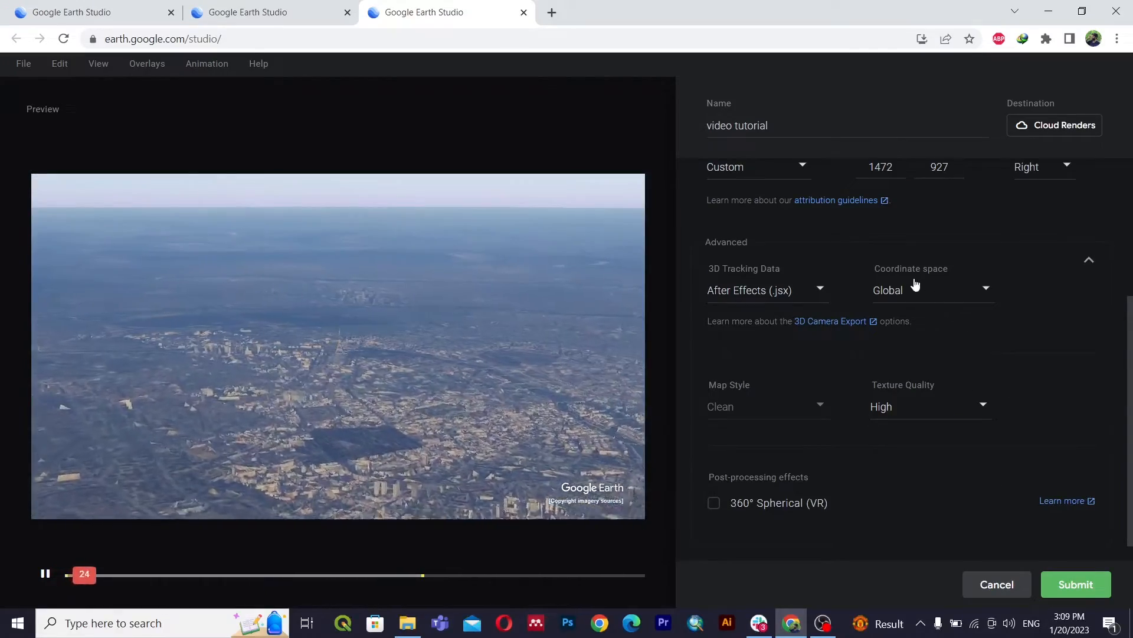
click(888, 301)
click(900, 294)
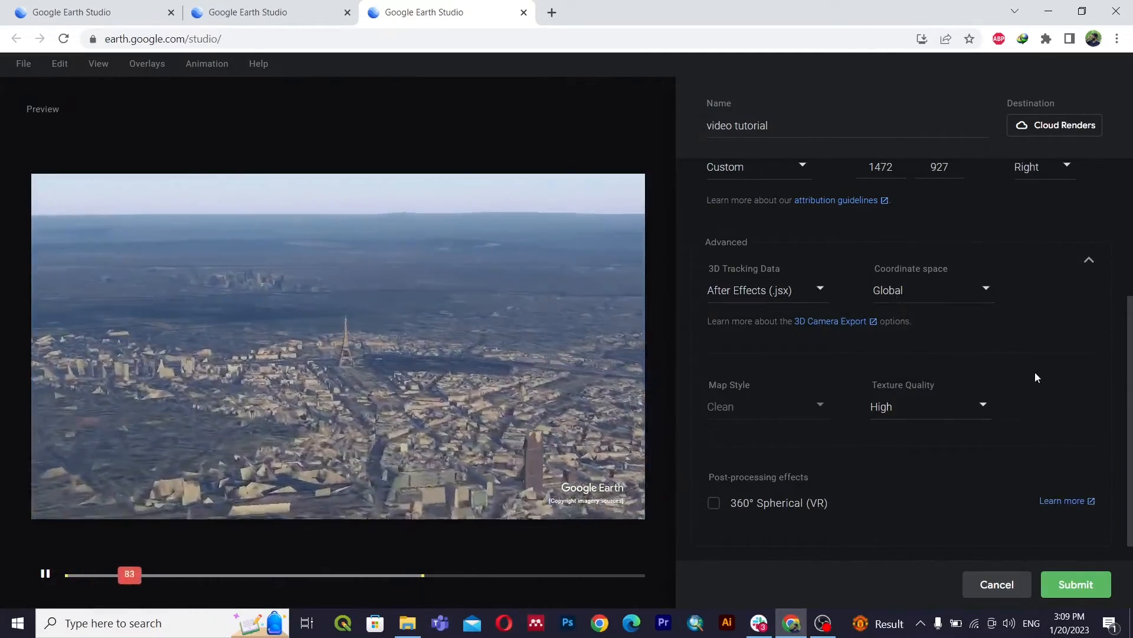
scroll(1035, 372, down, 1)
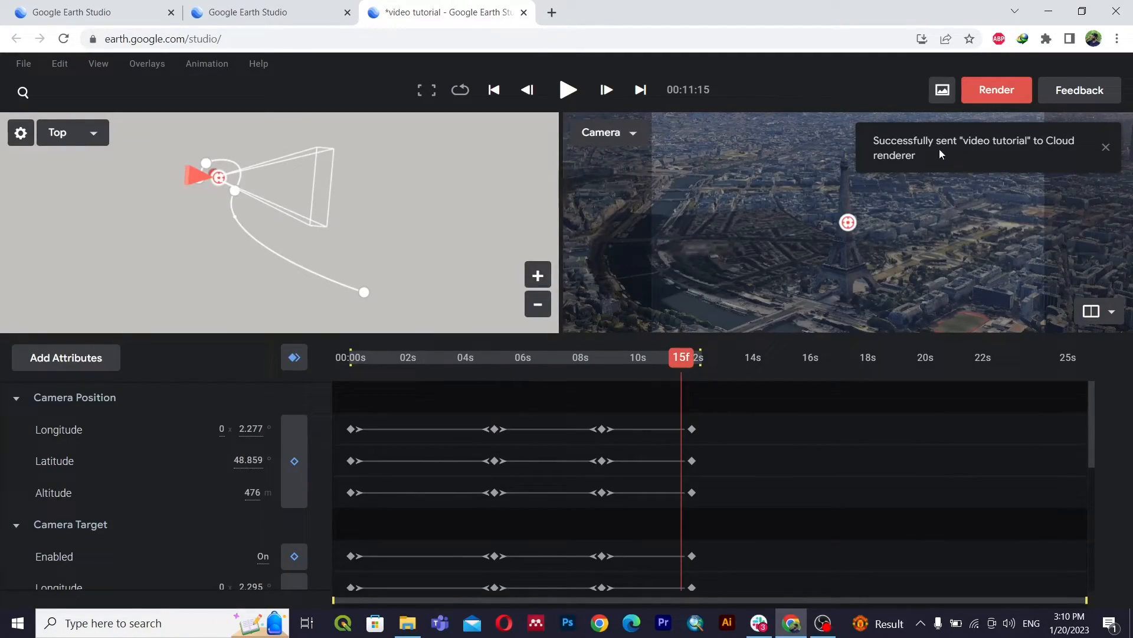
Step: Reopen the render settings and check the status of the video tutorial job in the list of cloud renders
click(995, 90)
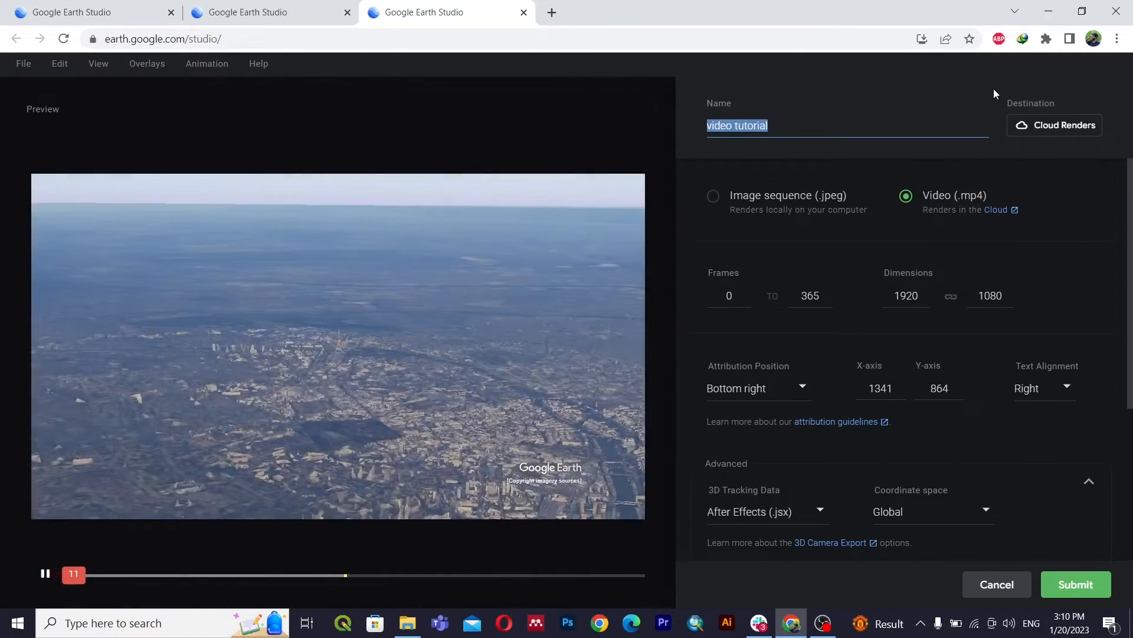
click(1044, 124)
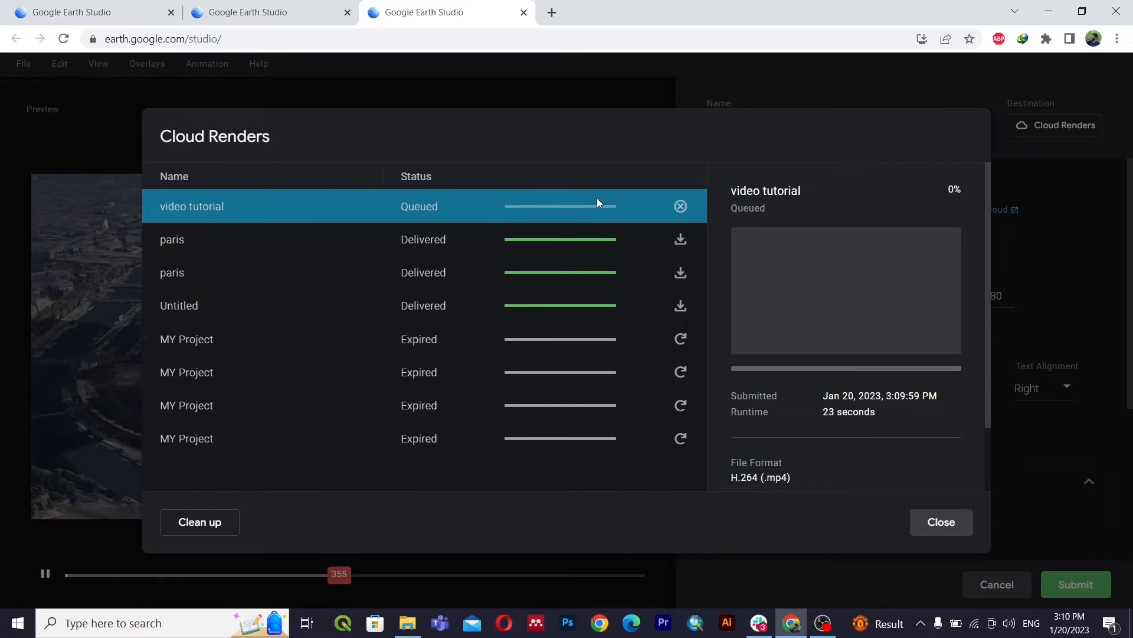
click(939, 523)
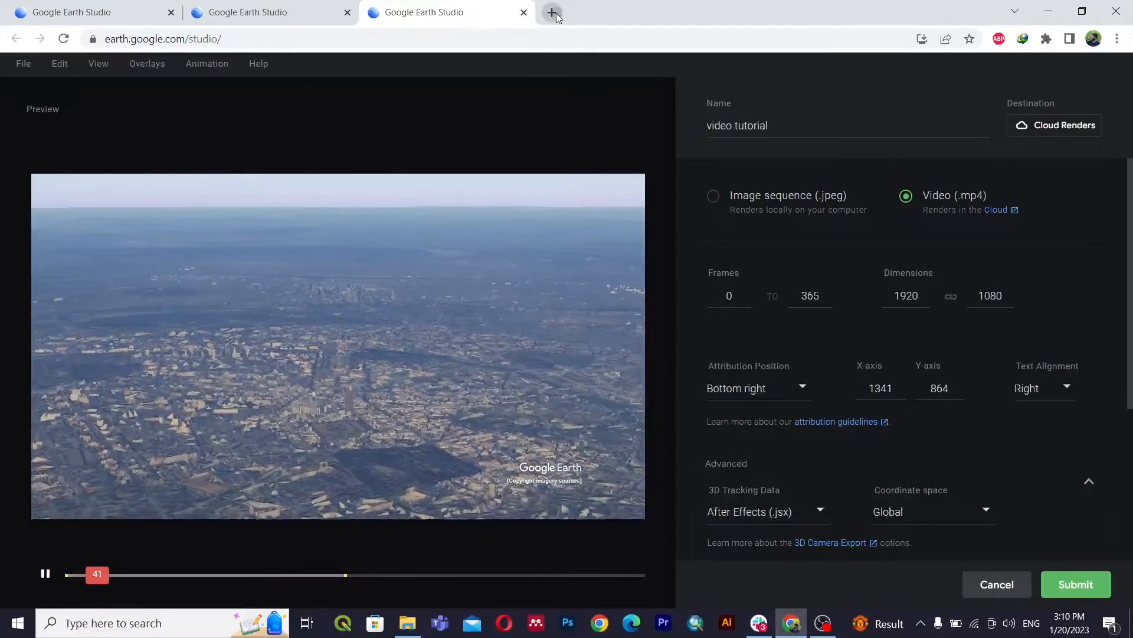
Step: Open Gmail in a new browser tab
click(552, 13)
text(gm)
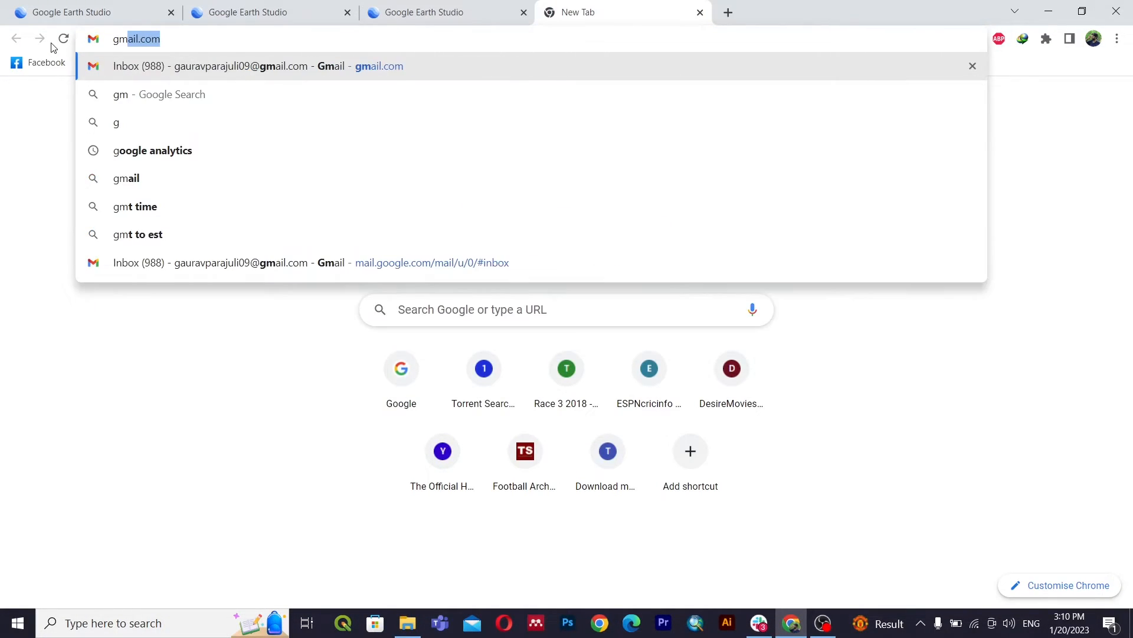
key(Return)
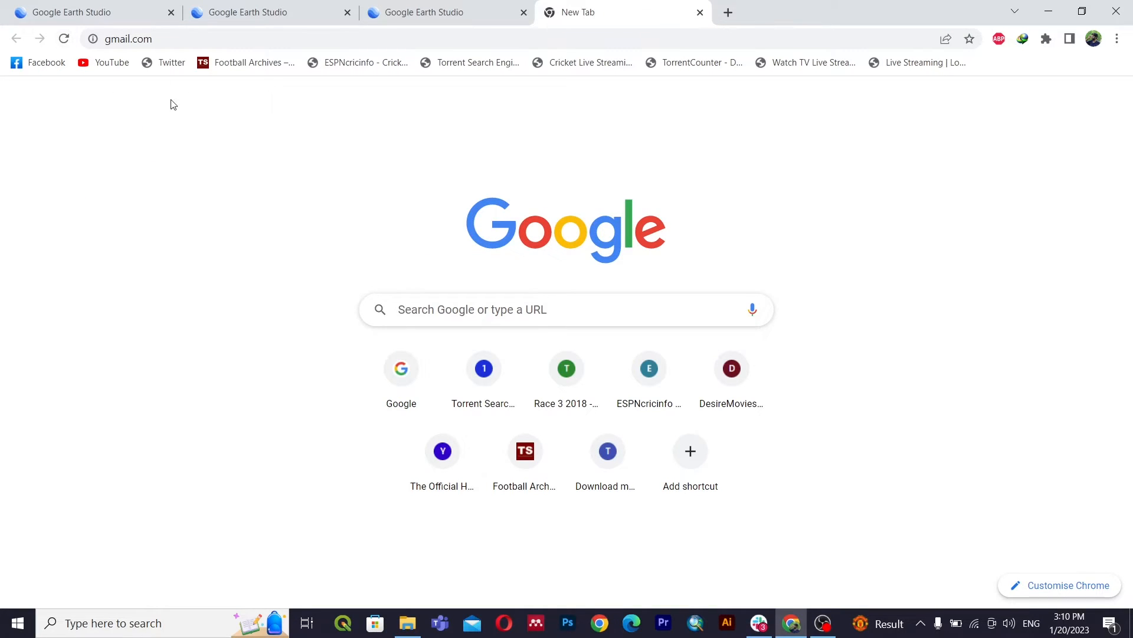
Step: Recheck the video tutorial job among the cloud renders and see whether Gmail has loaded, returning to Earth Studio
click(458, 7)
click(1036, 127)
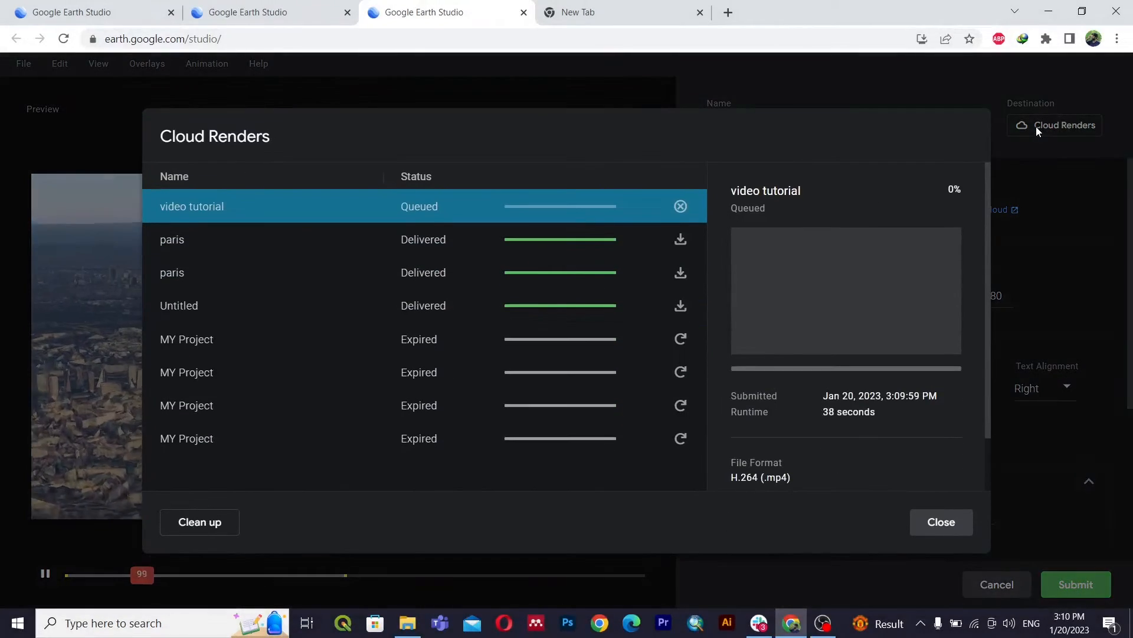
click(943, 522)
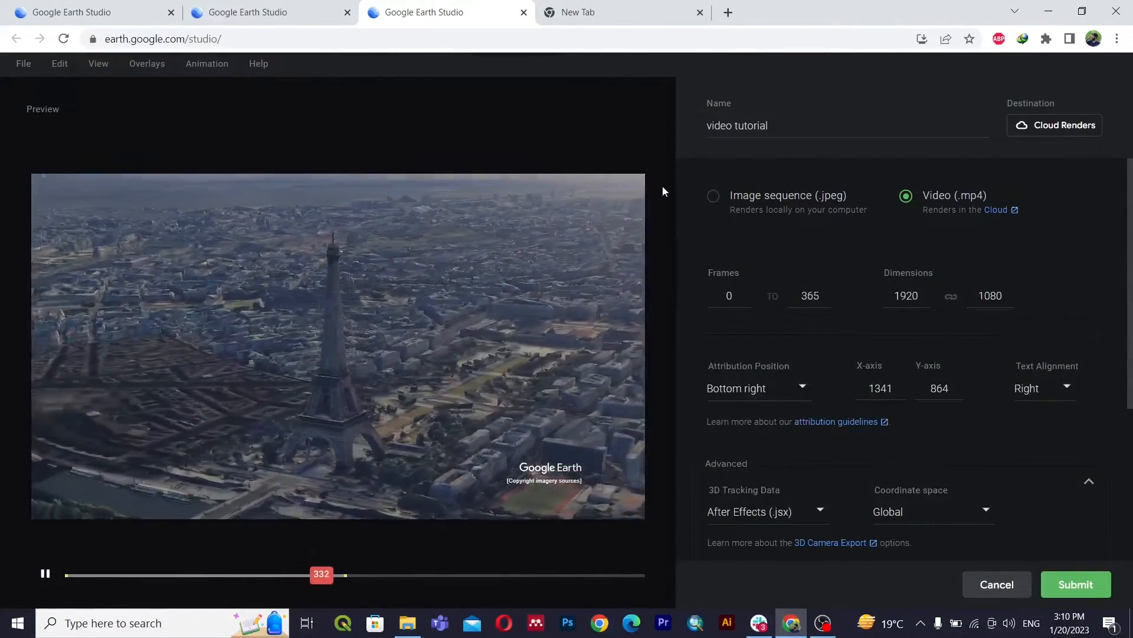
click(591, 12)
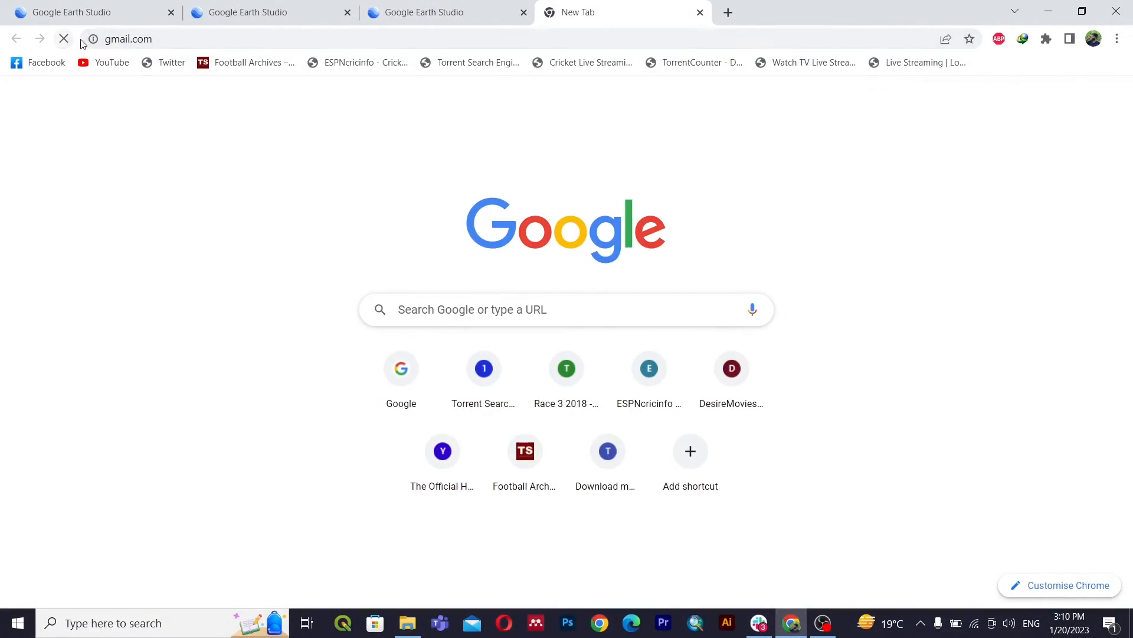
click(413, 10)
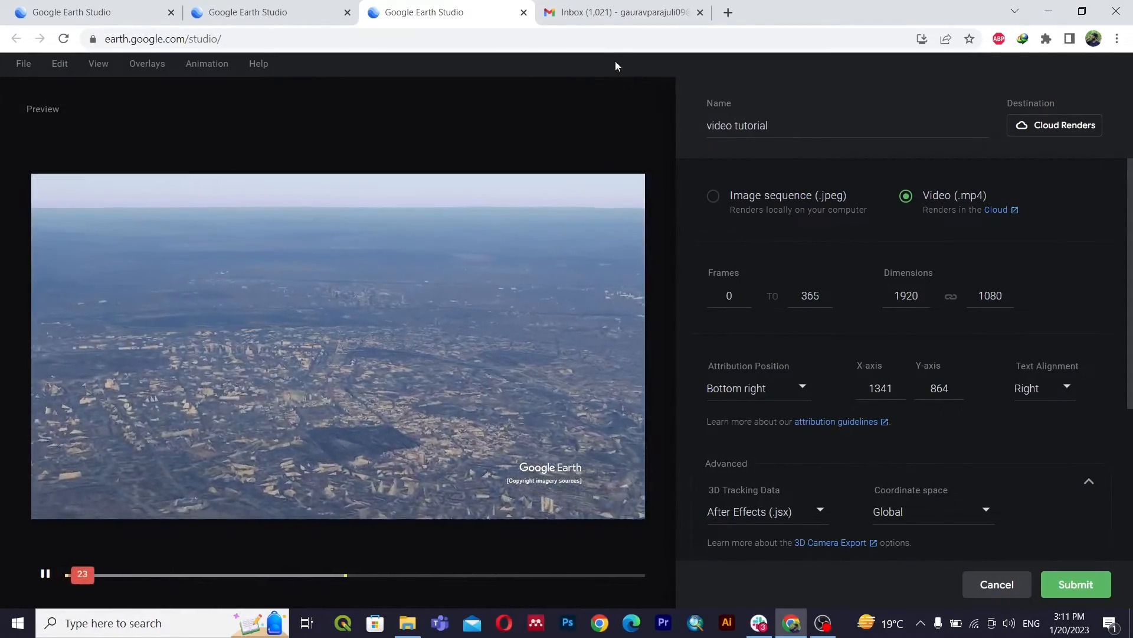
Step: Look through the Gmail inbox for the render notification and check the queued job's progress again in Earth Studio
mouse_move(604, 14)
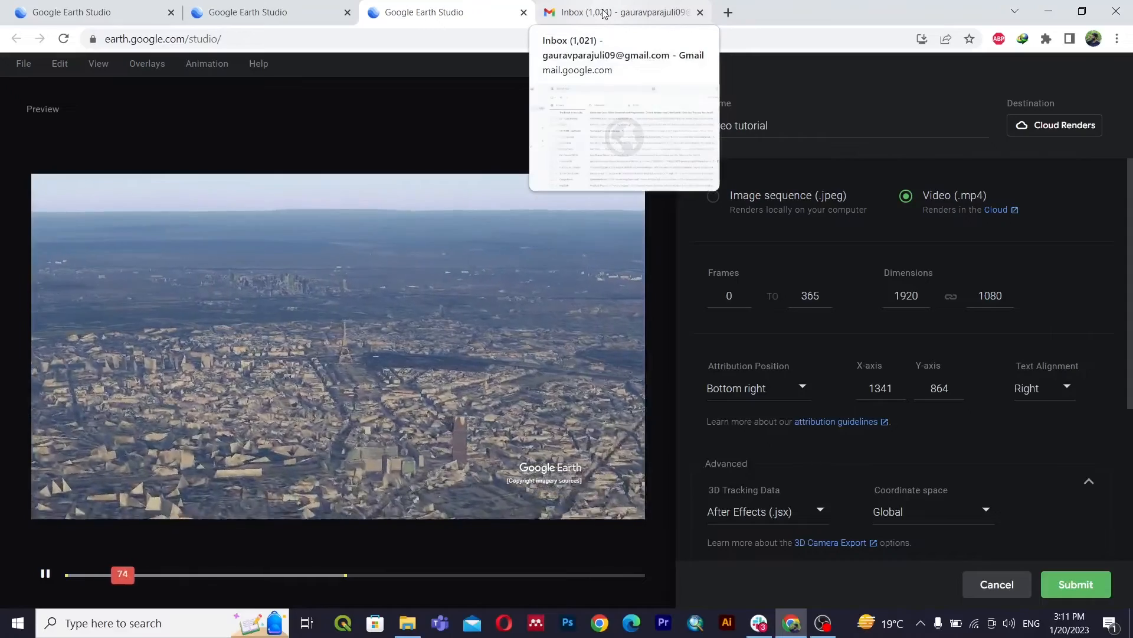
click(604, 14)
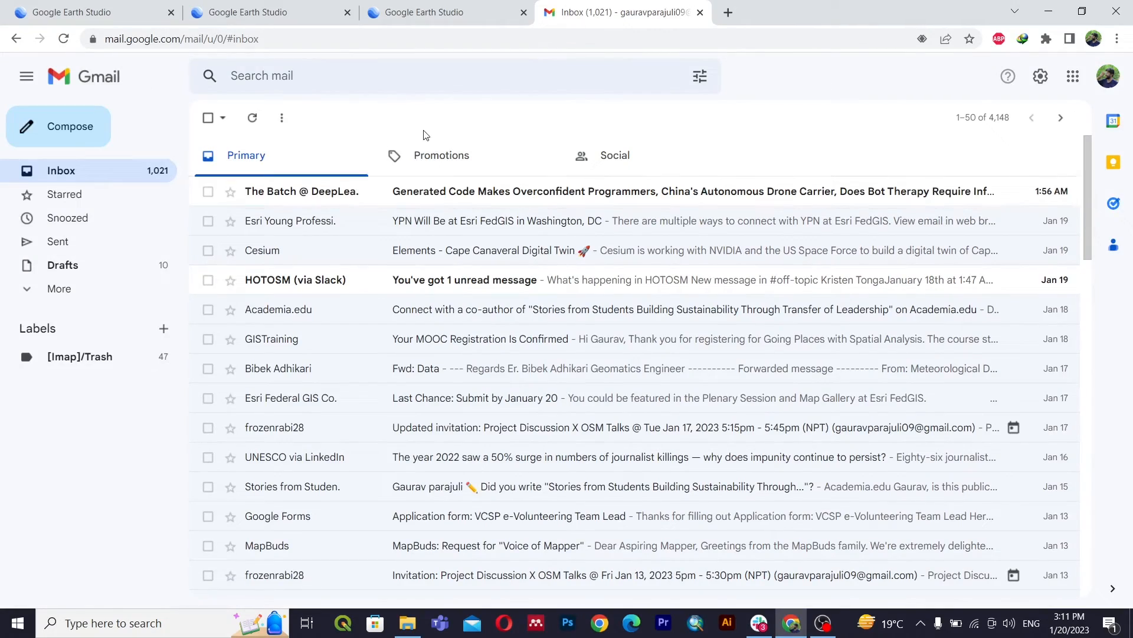
click(443, 12)
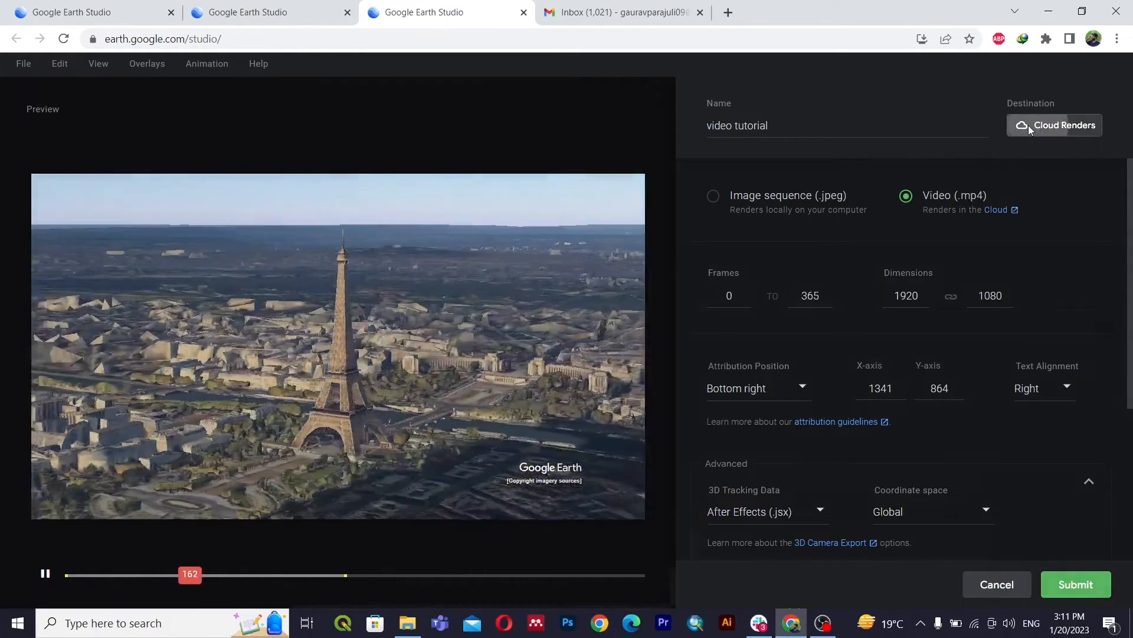
click(1027, 125)
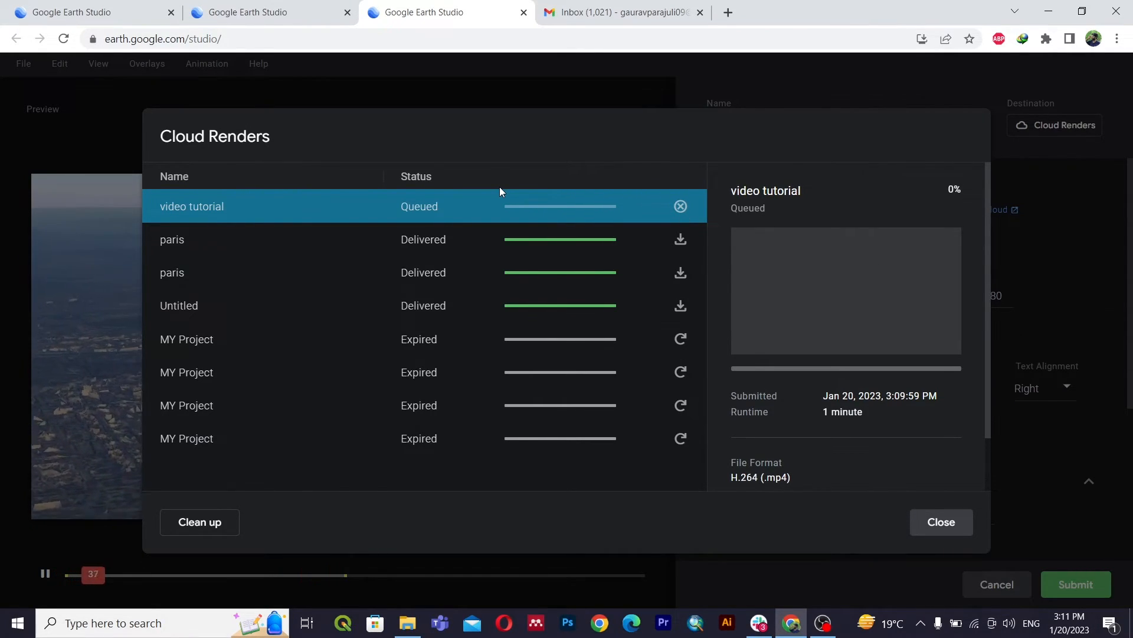
click(941, 523)
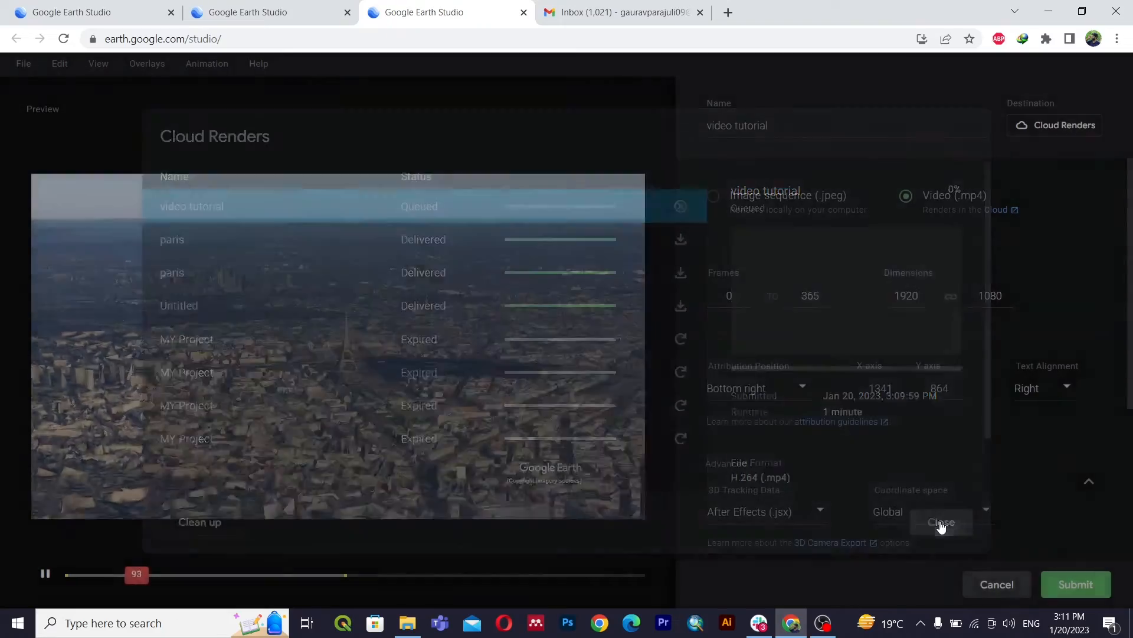
Step: Glance at the Gmail inbox once more, go back to Earth Studio and reopen the list of cloud renders
click(590, 11)
click(463, 7)
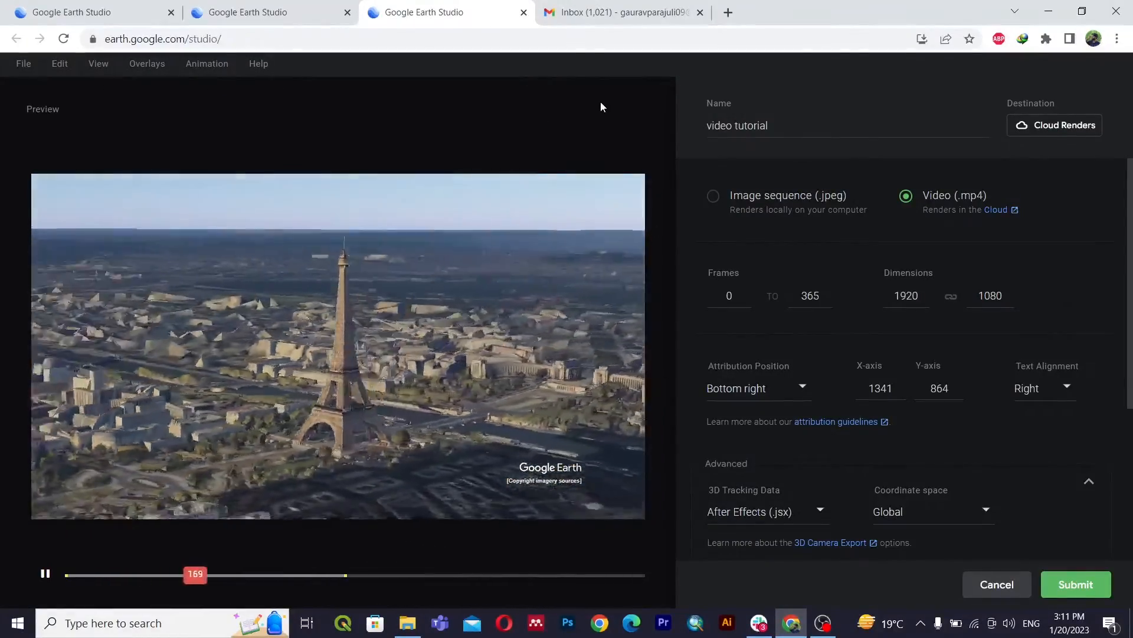
click(1051, 125)
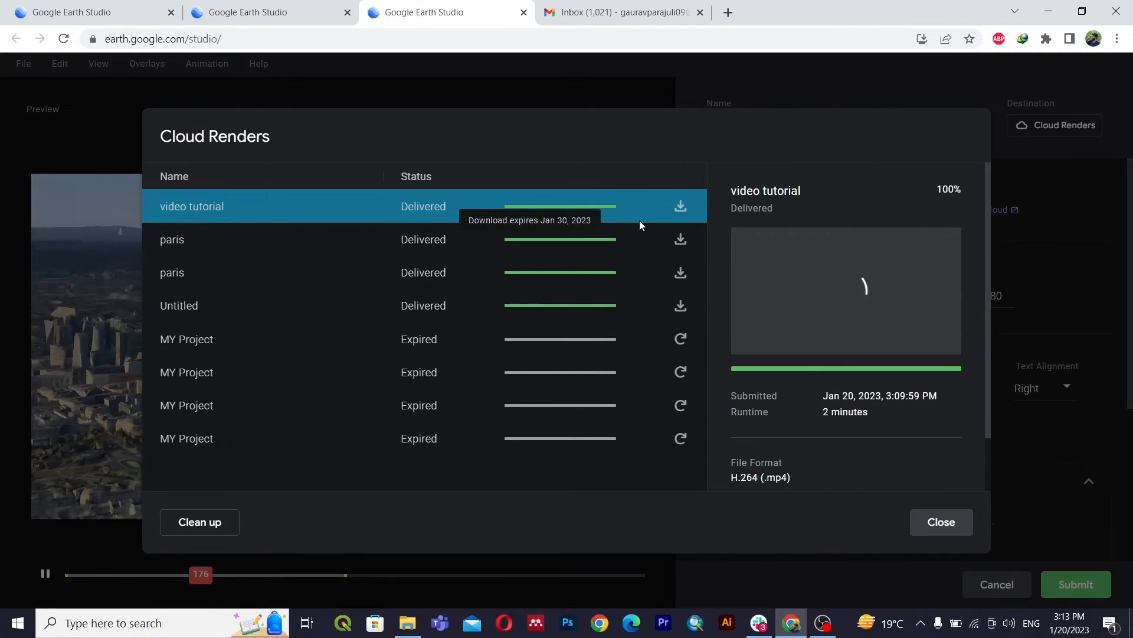
Step: Check Gmail for the render notice and request the video tutorial download from the Earth Studio cloud renders list
click(598, 5)
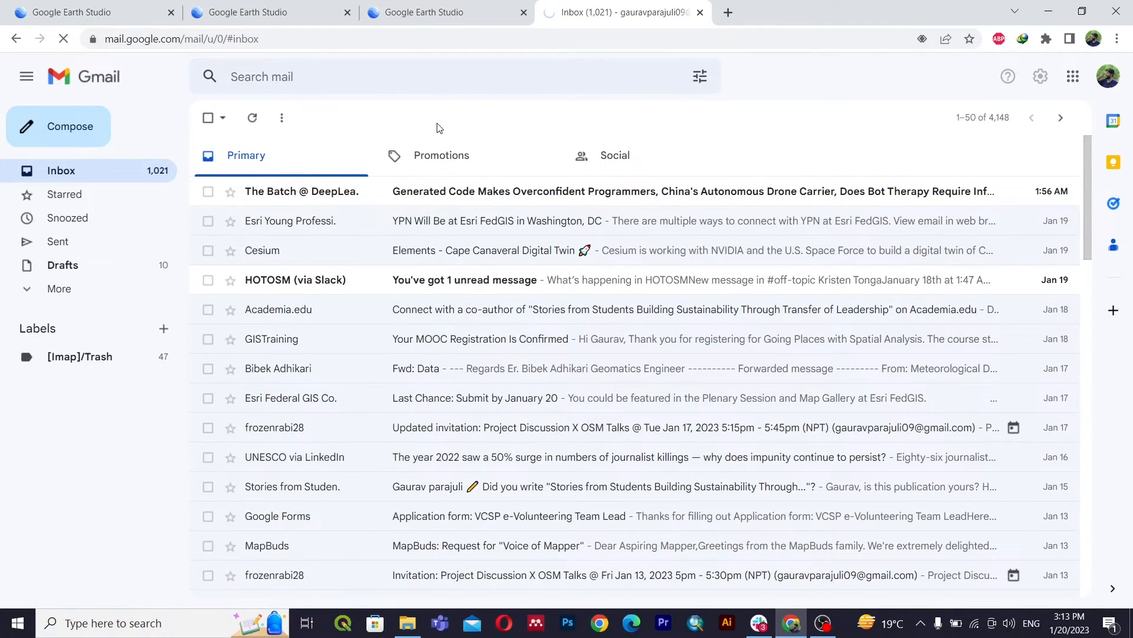
mouse_move(416, 5)
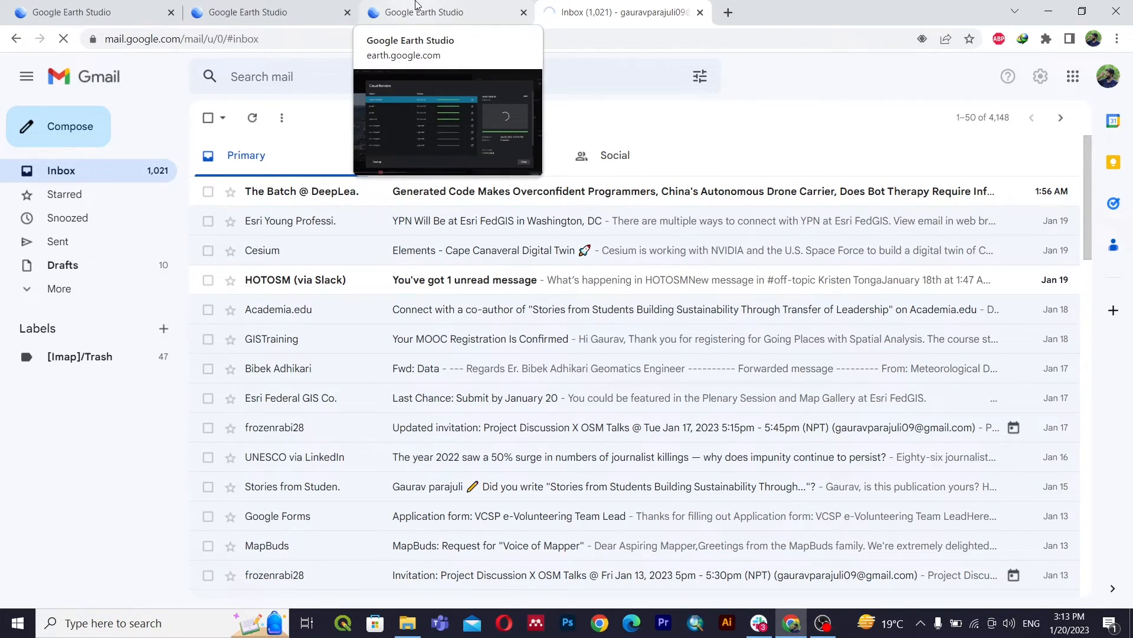
click(416, 7)
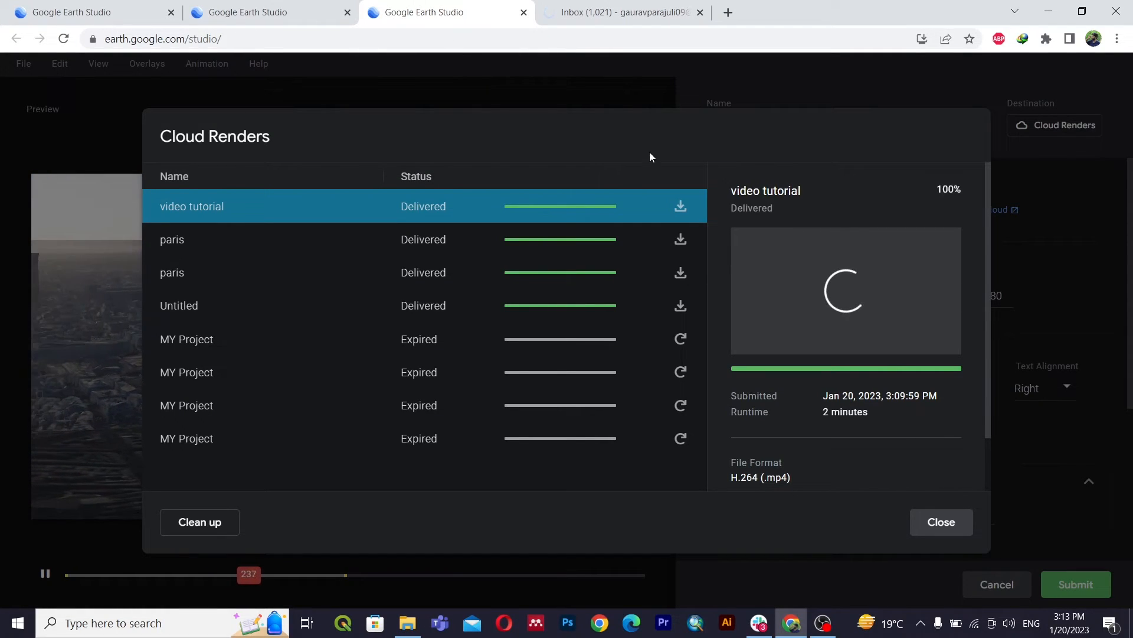
click(681, 208)
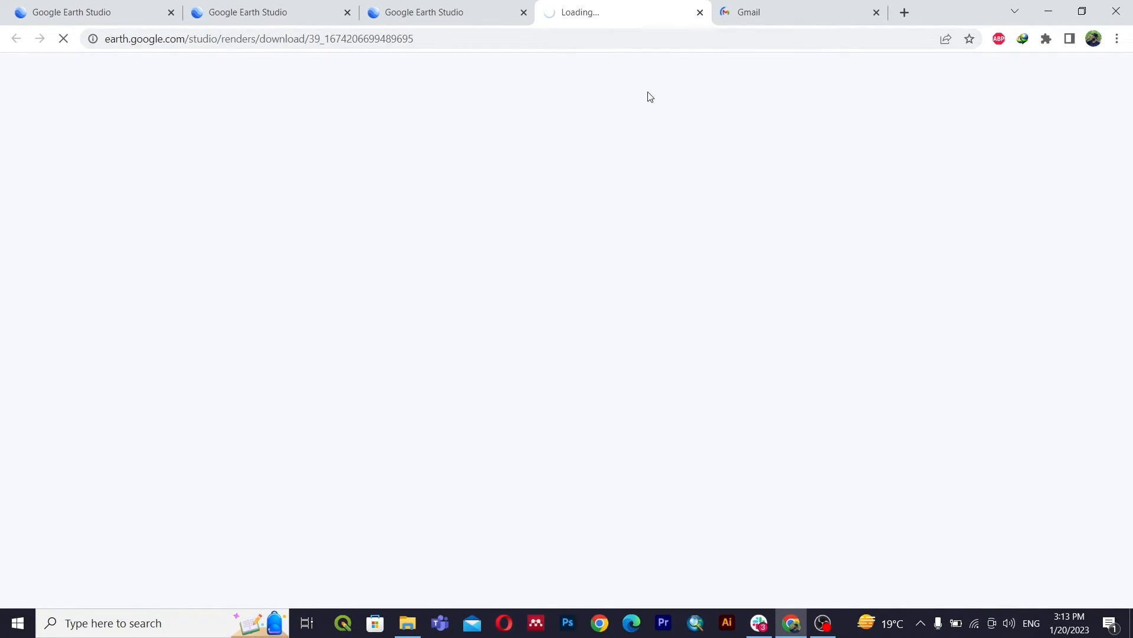
Step: Open the "Render ready for download" email in Gmail and download video tutorial.mp4 to the Downloads\Video folder
click(777, 12)
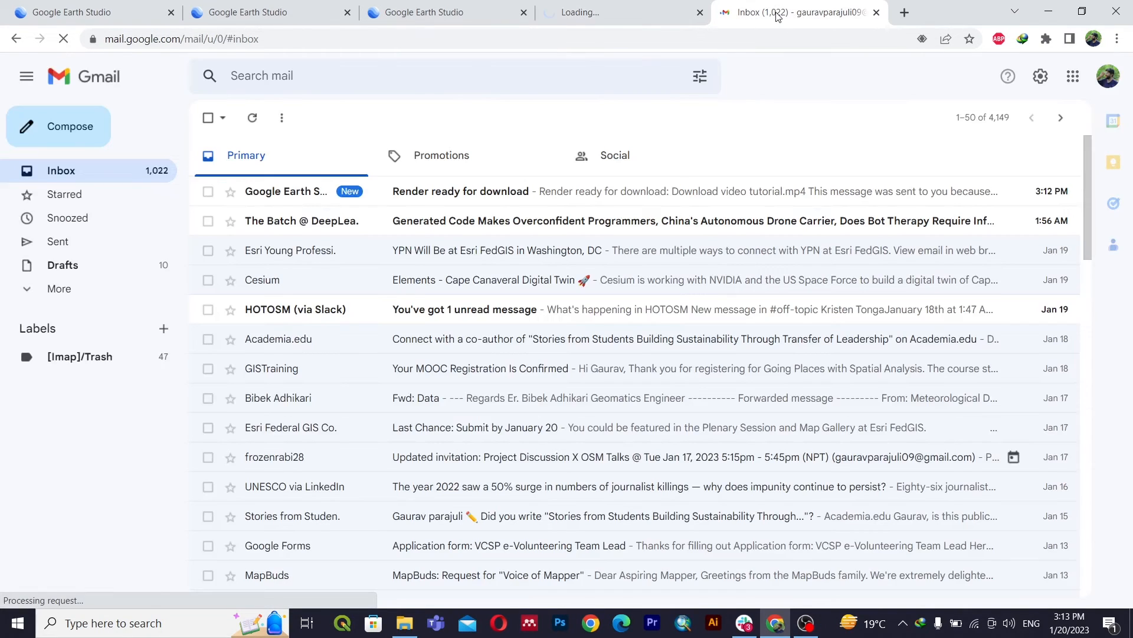
click(463, 190)
scroll(607, 409, down, 1)
scroll(606, 409, down, 1)
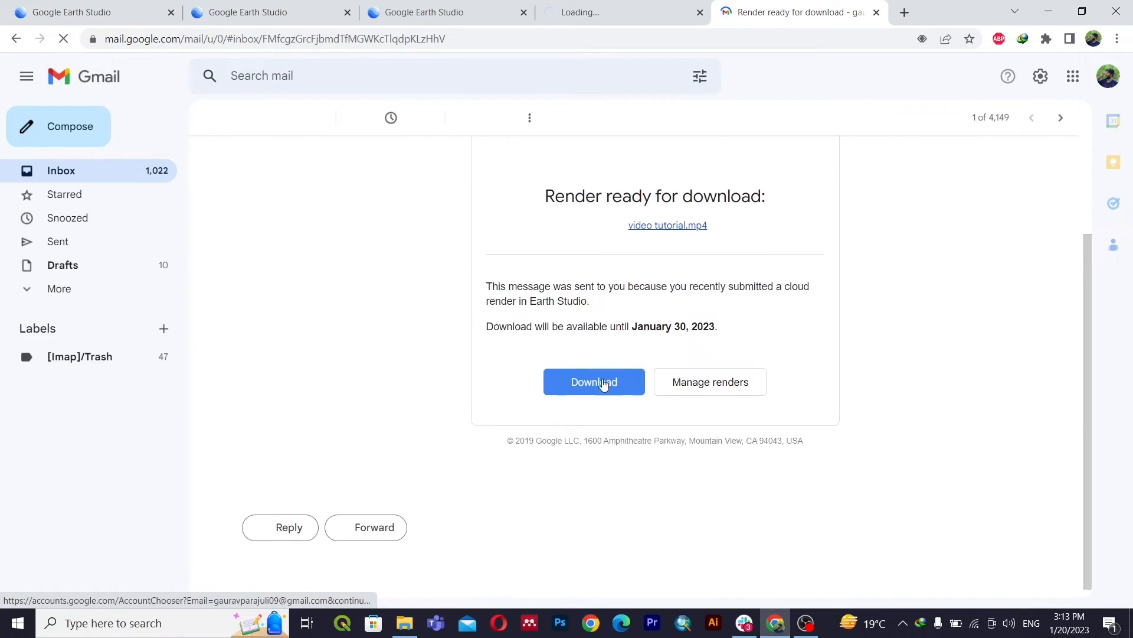
click(605, 380)
scroll(600, 476, up, 2)
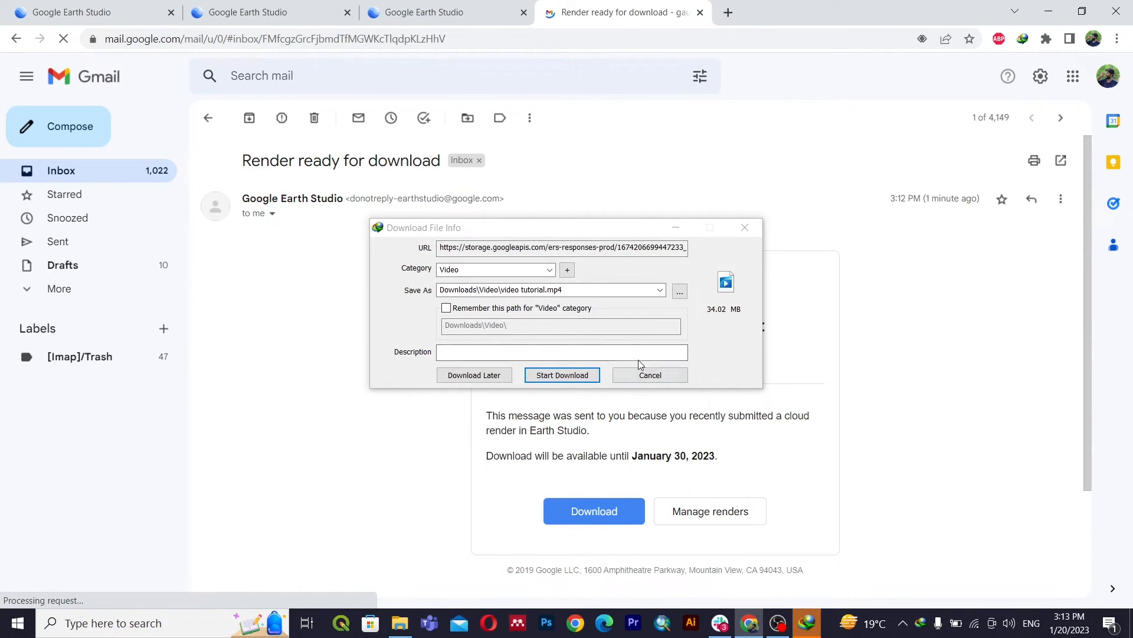
click(562, 377)
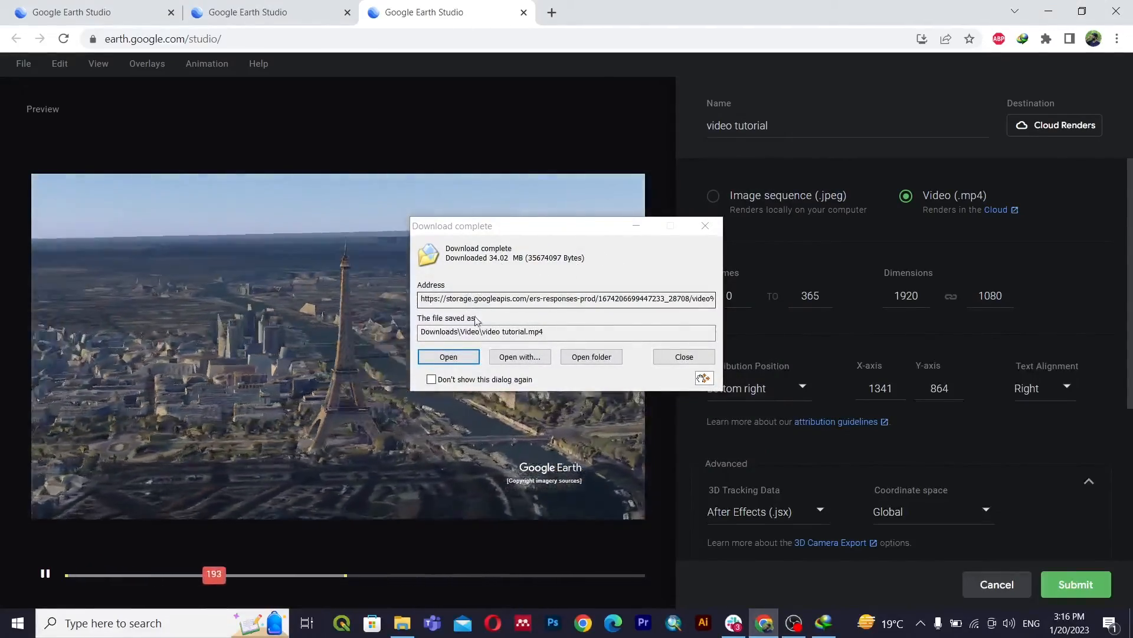
Step: Play the downloaded video tutorial.mp4 in full screen and close the player
click(448, 354)
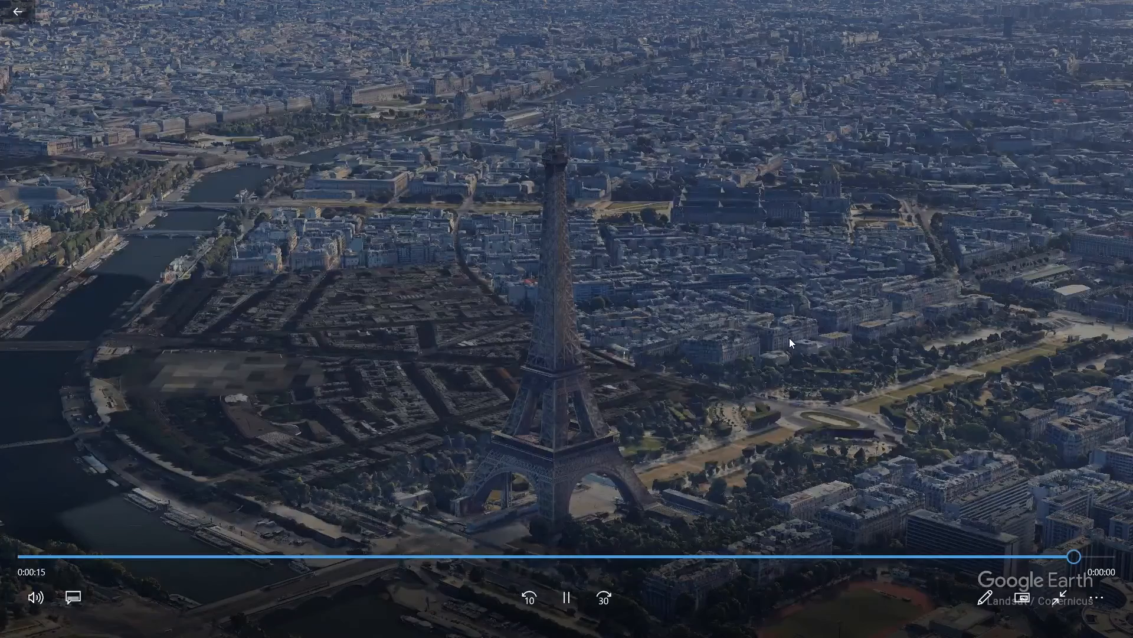
key(Escape)
click(1122, 7)
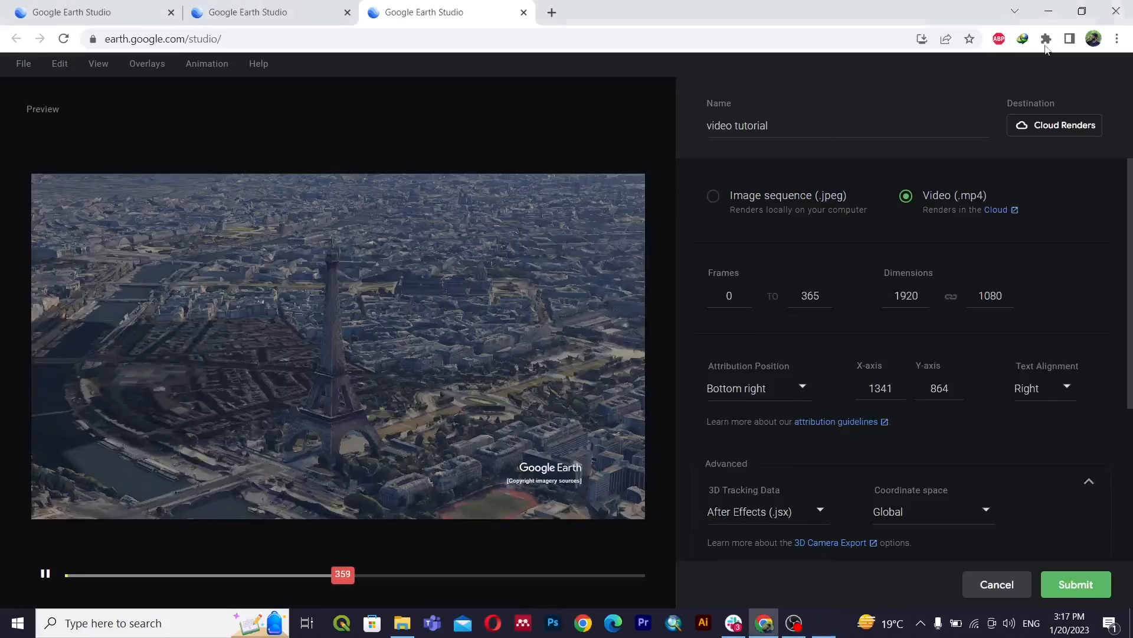
Step: Leave the render settings without submitting again and scrub the playhead to about 11 seconds on the timeline
click(997, 592)
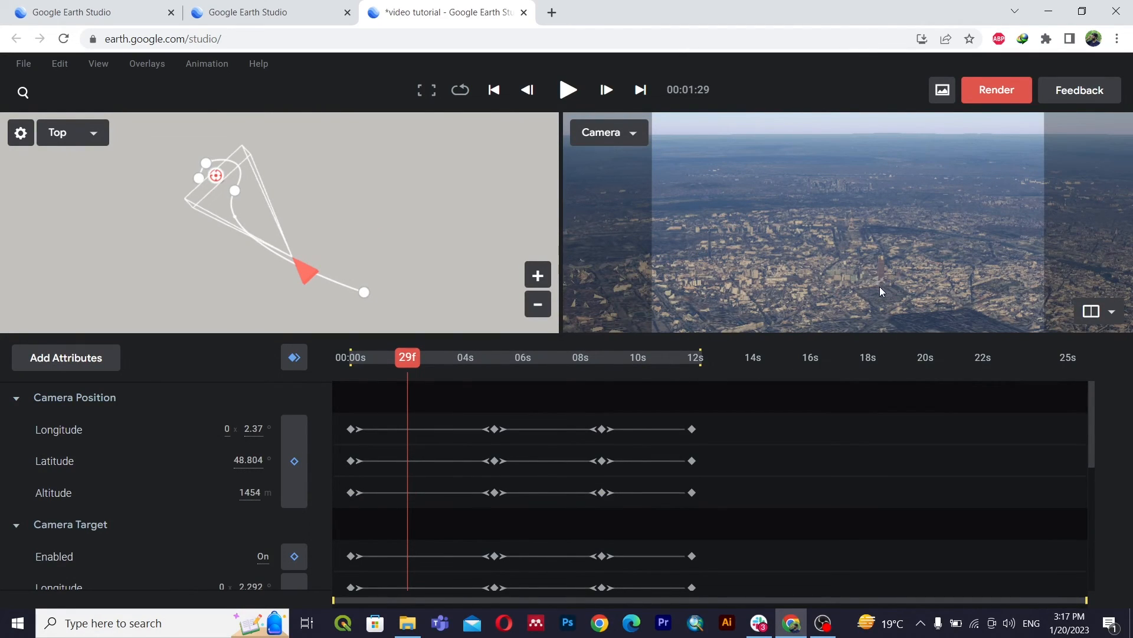
drag(423, 359, 675, 404)
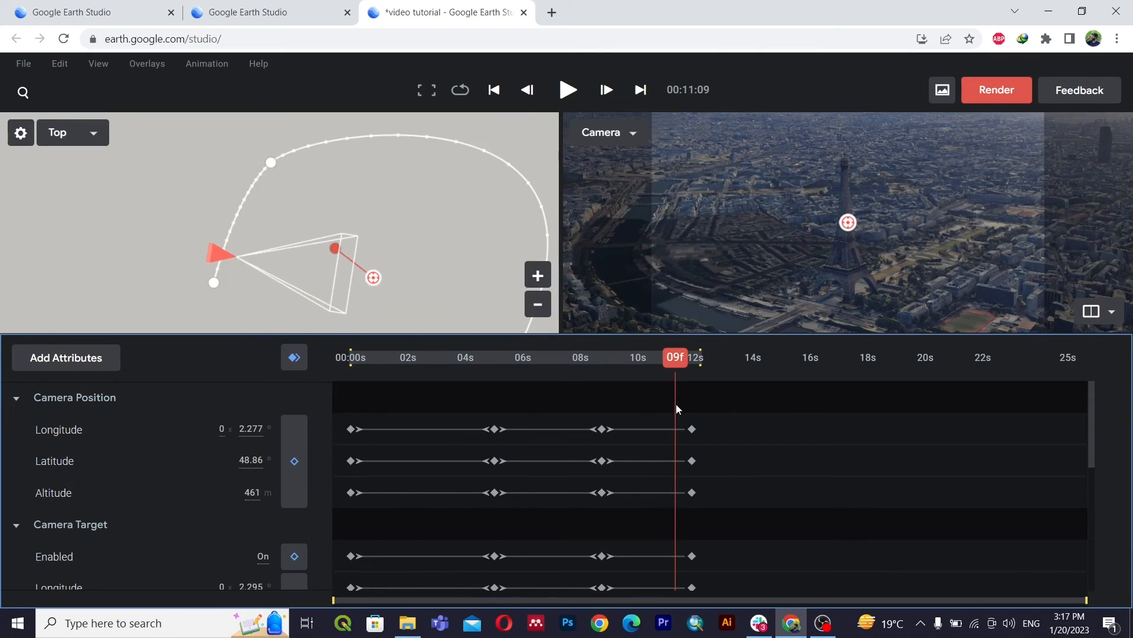